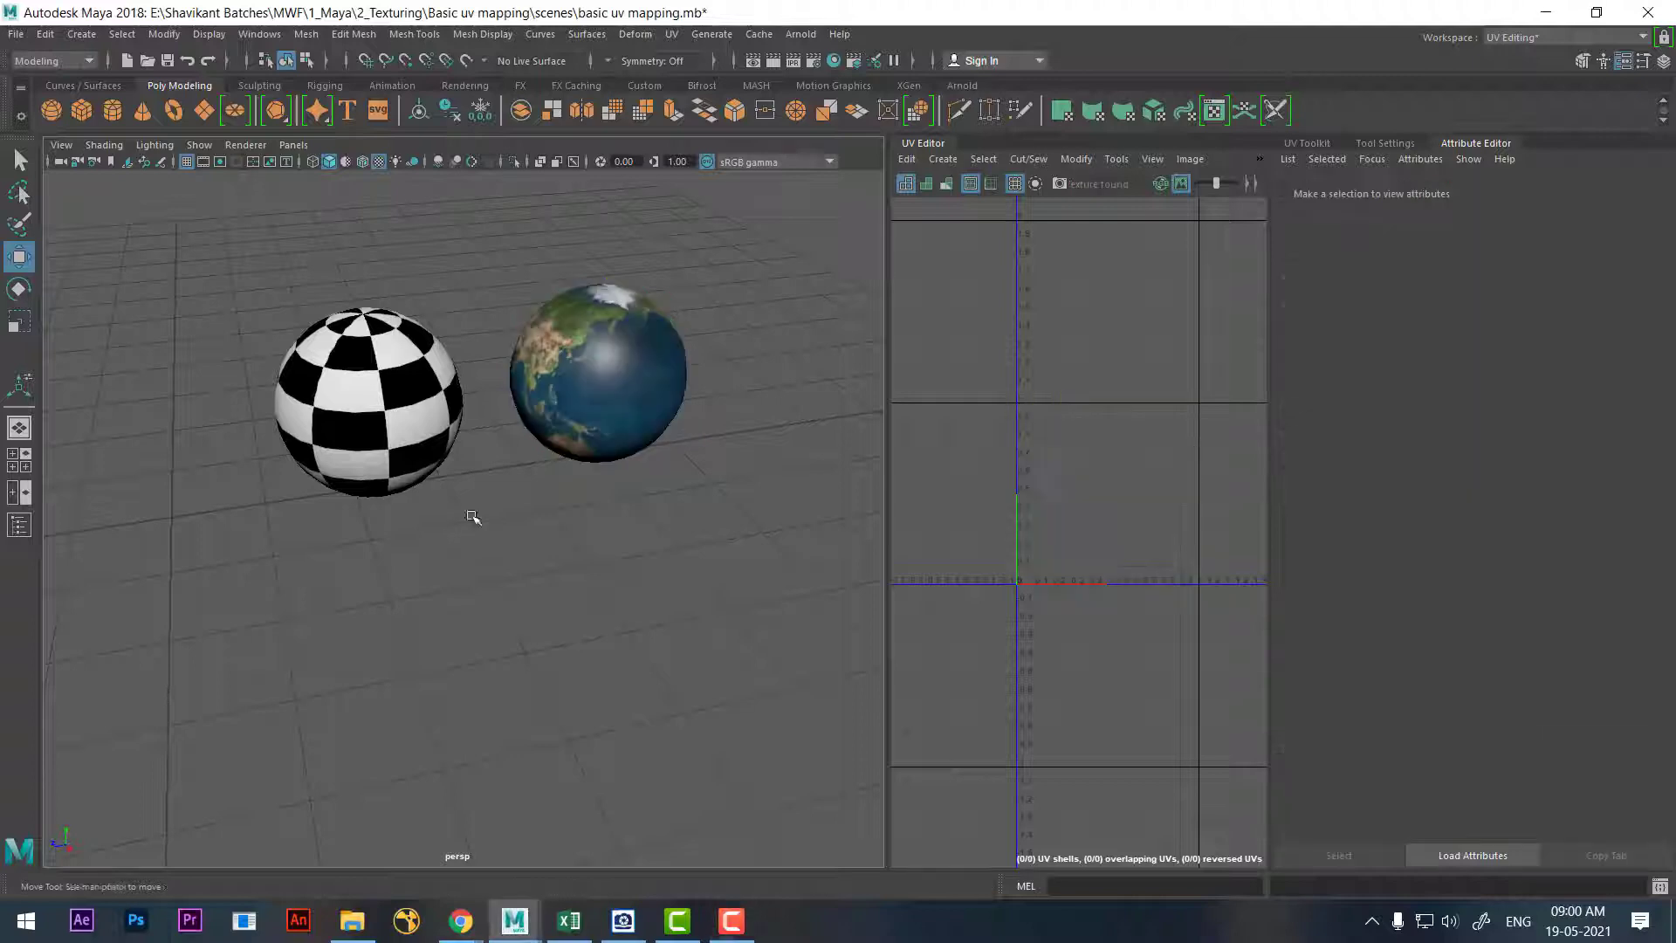
Create a polygon plane and isolate it so the two spheres are hidden
mouse_move(598, 541)
left_mouse_down("alt")
mouse_move(486, 505)
mouse_move(544, 580)
left_mouse_up("alt")
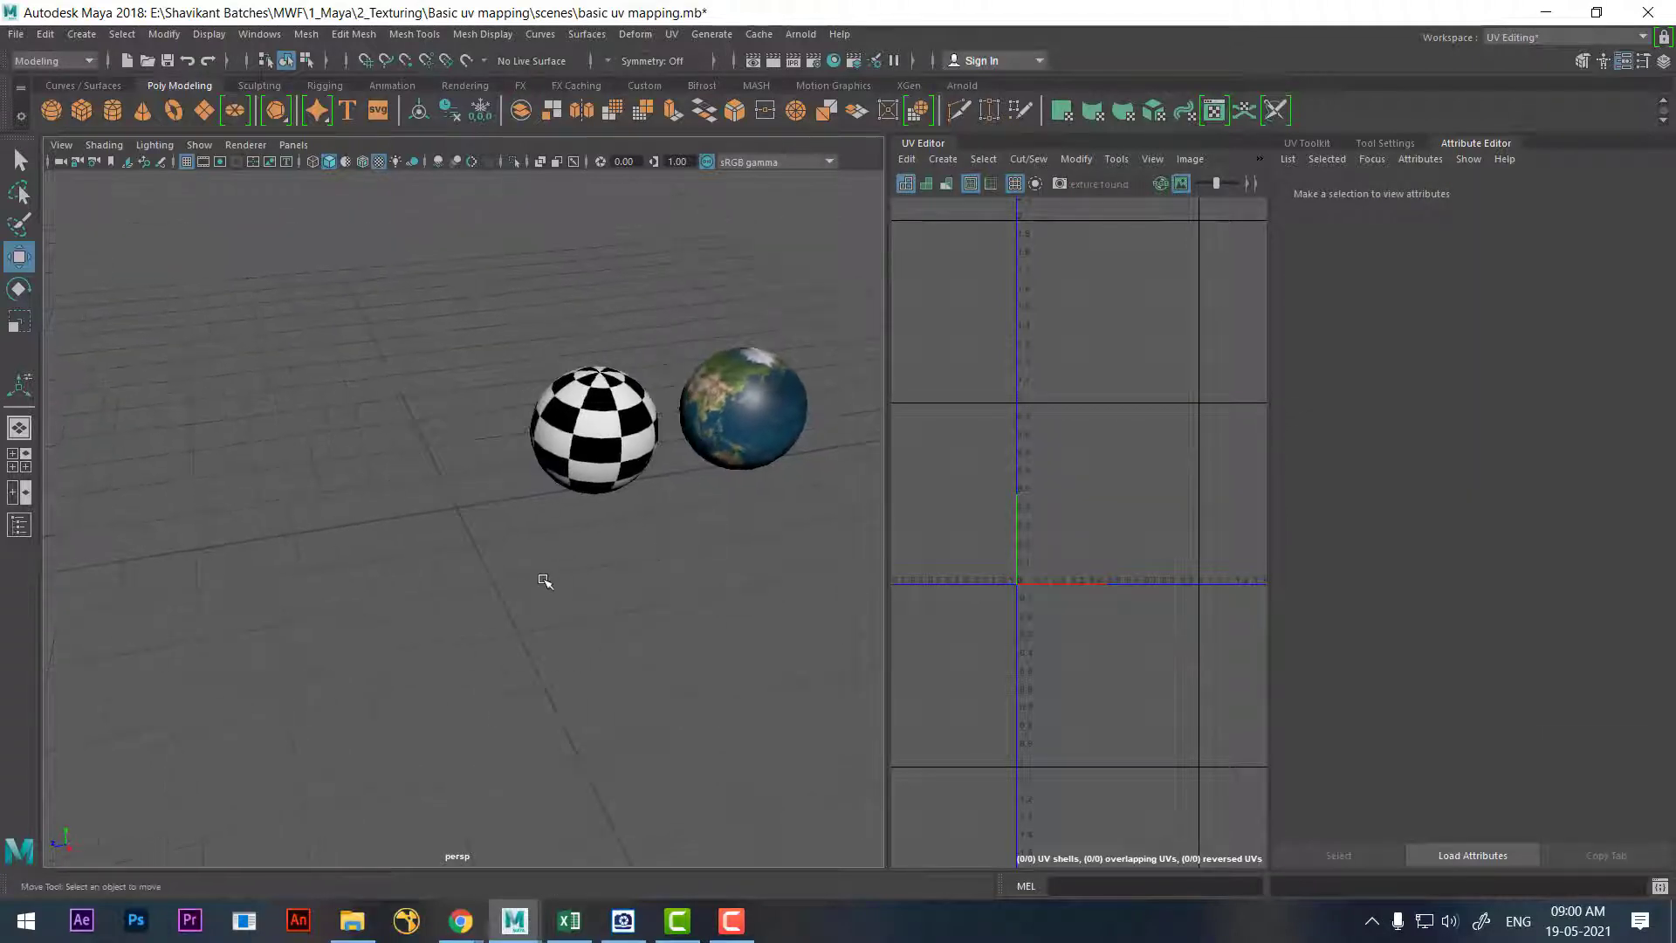
right_click_drag(410, 530, 331, 500, "shift")
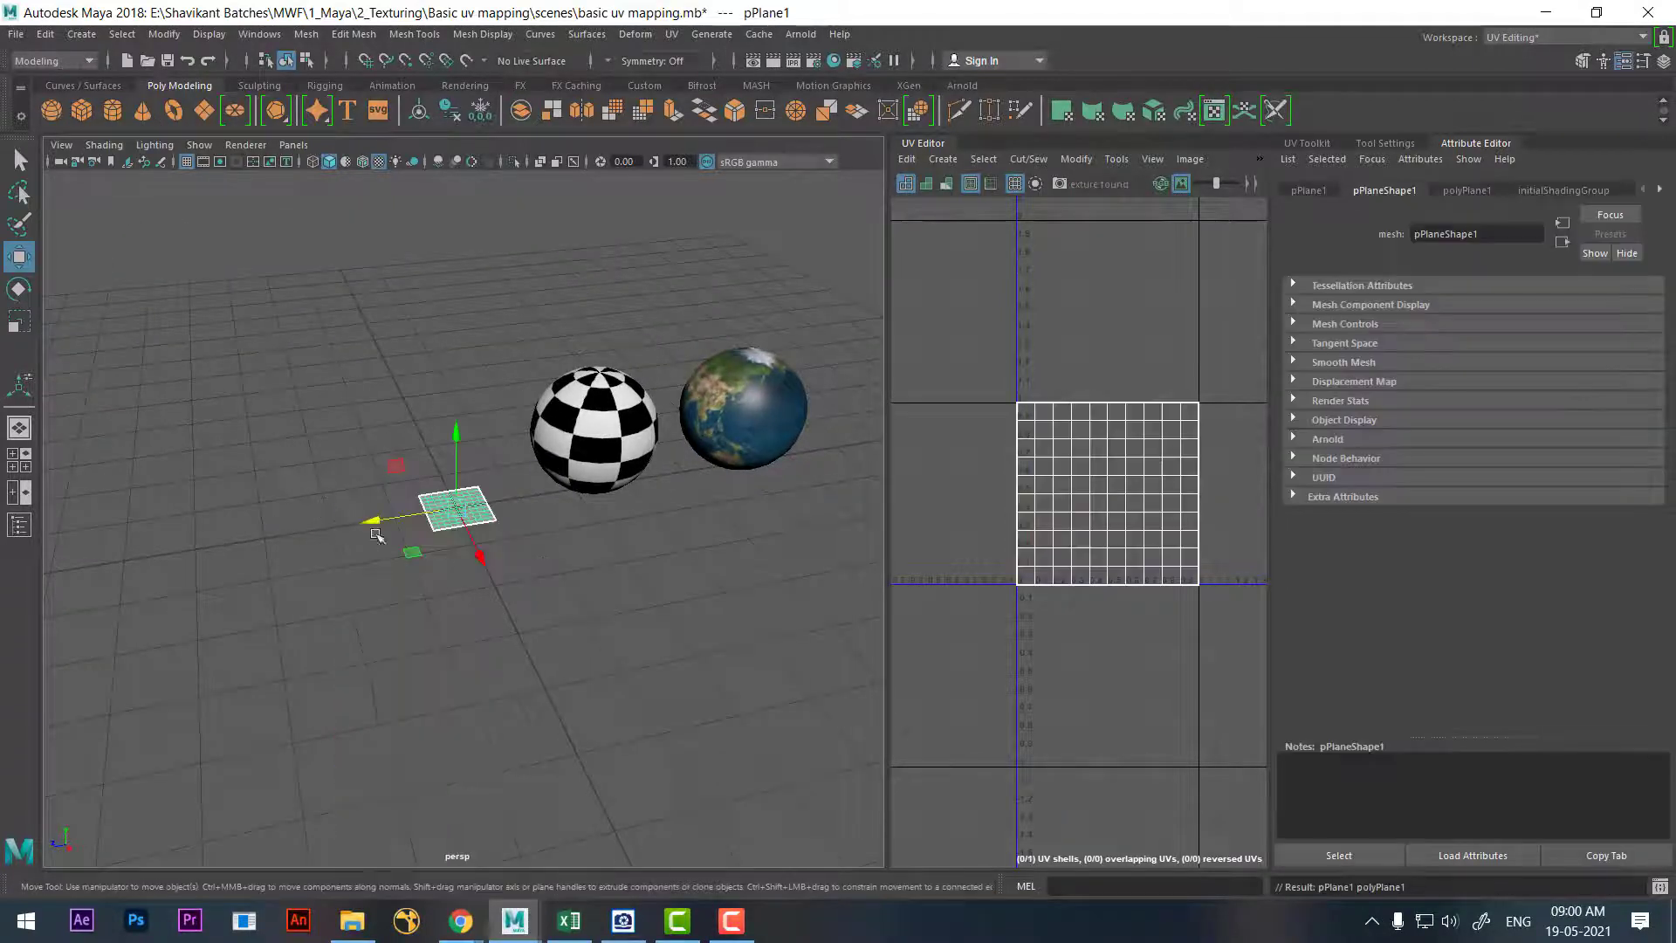
left_click_drag(498, 551, 580, 643, "alt")
key("ctrl+1")
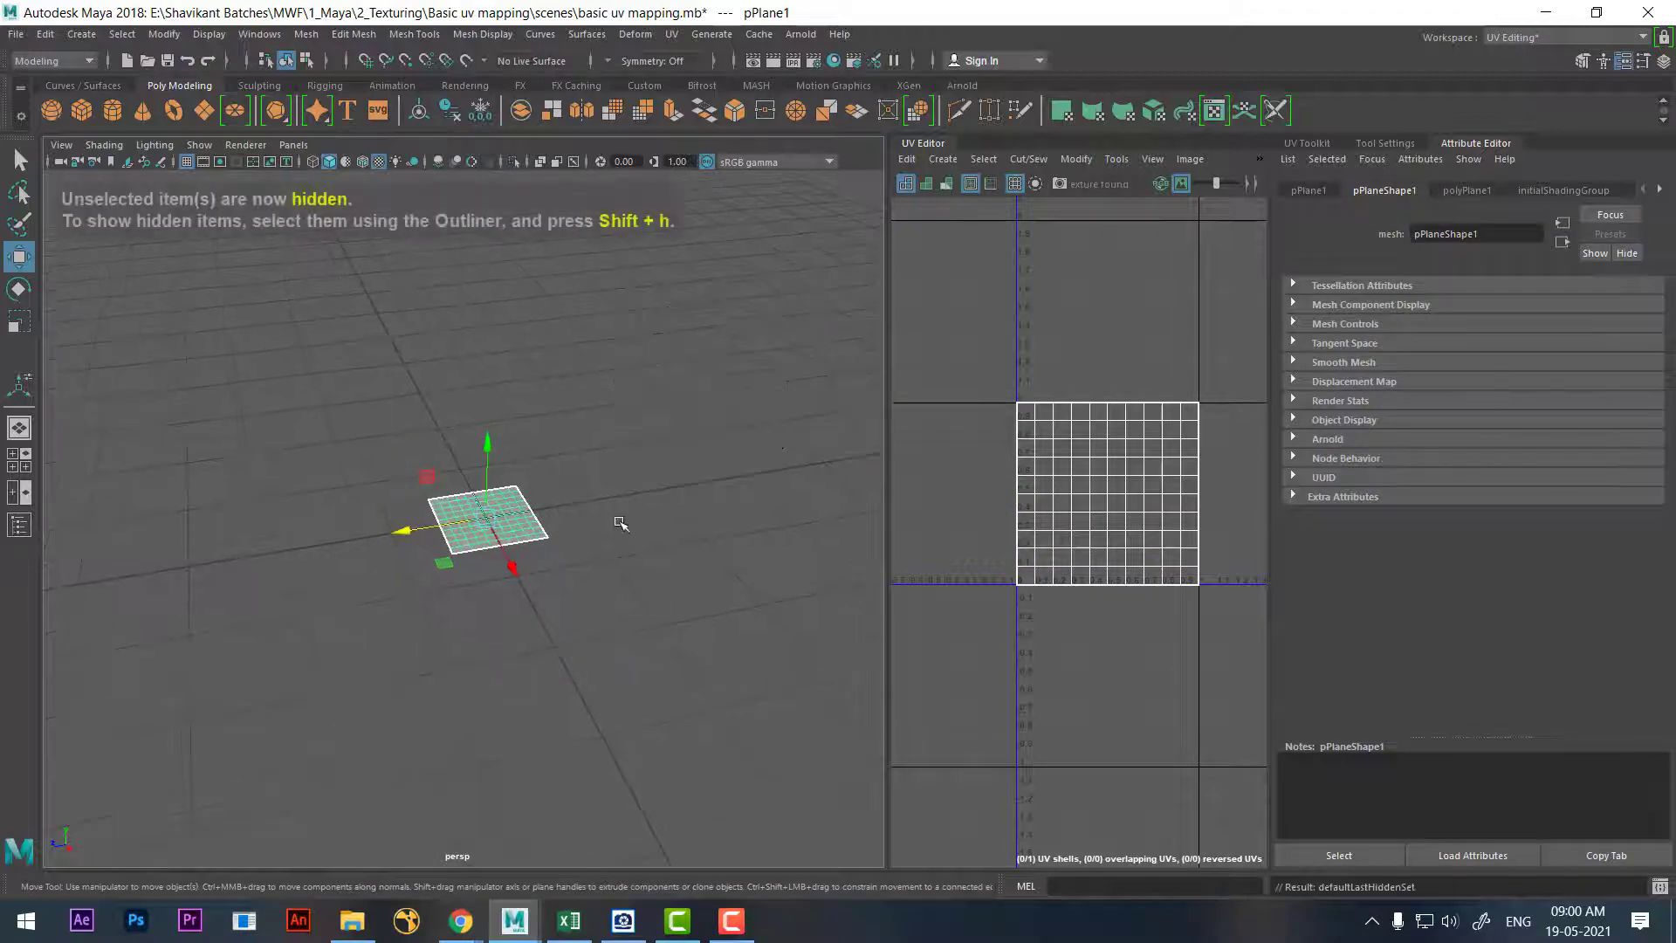
right_click_drag(617, 524, 698, 673, "alt")
left_click_drag(698, 674, 684, 658, "alt")
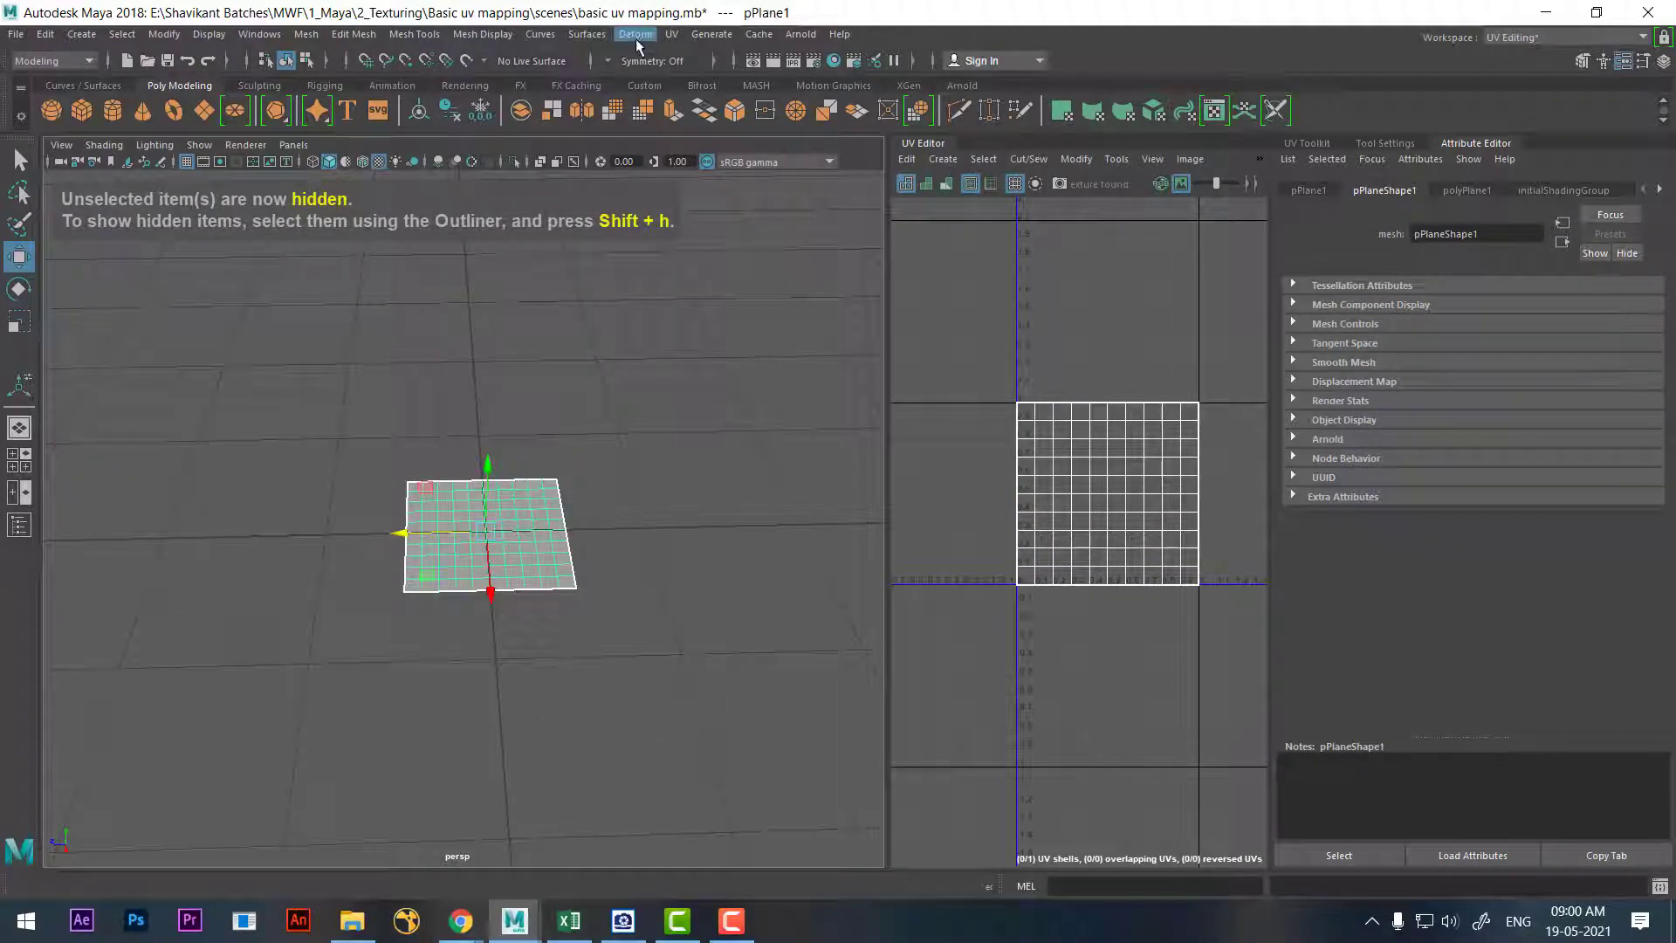
Duplicate the plane, move the copy along X beside the original, and frame it
left_click(672, 35)
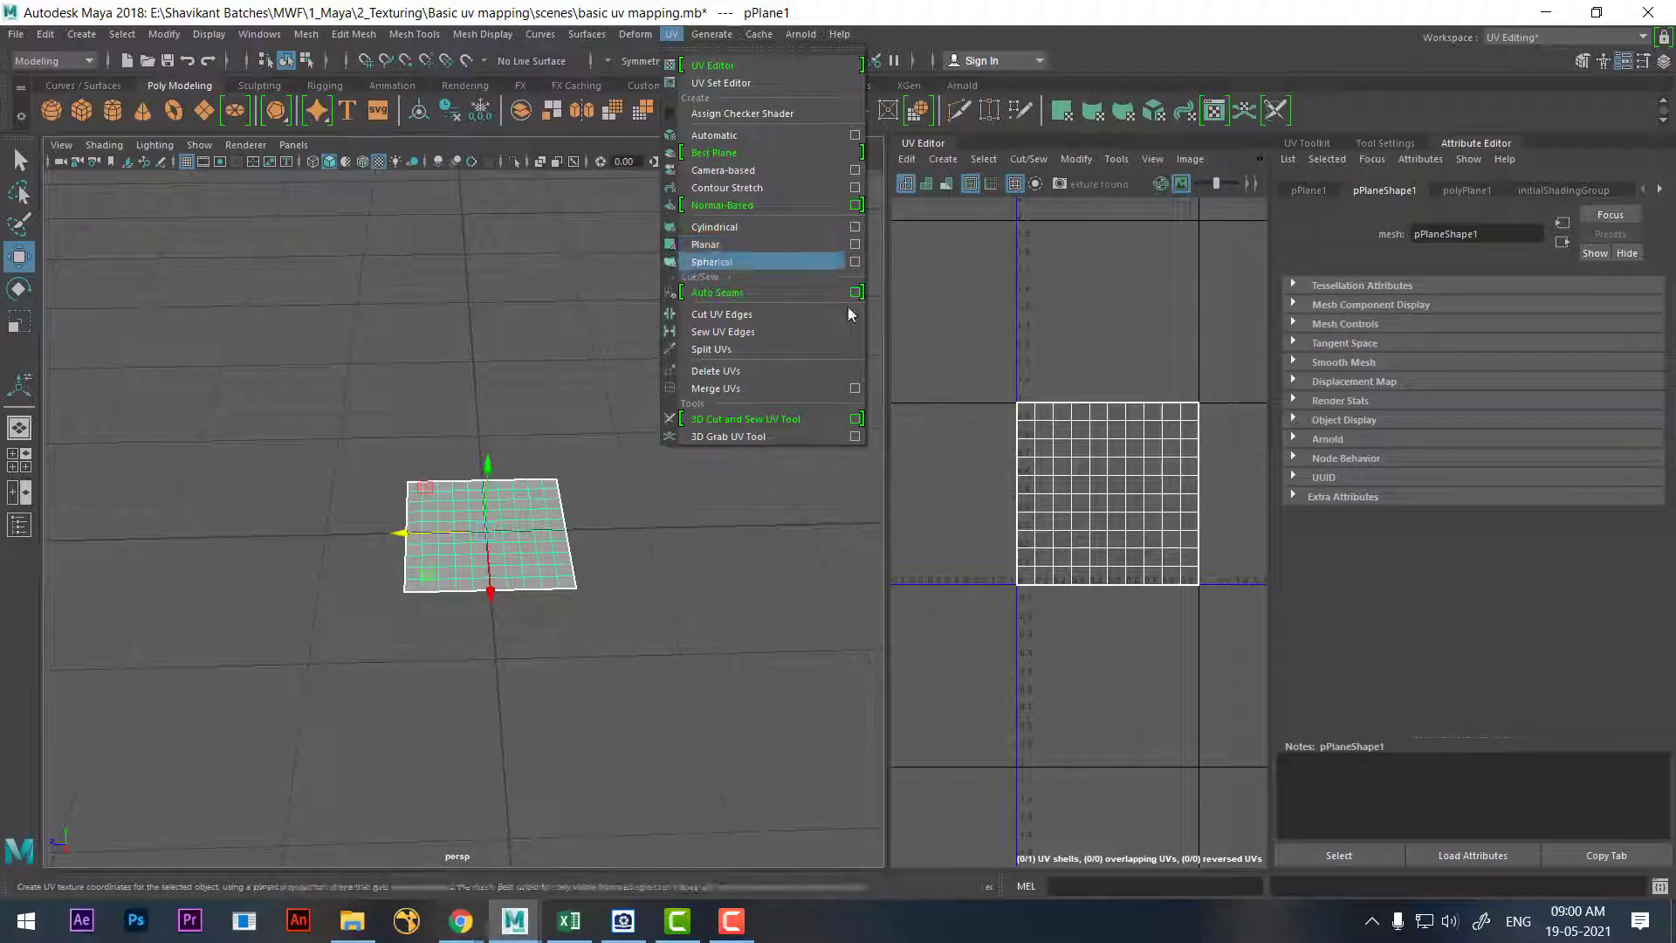
left_click(646, 660)
scroll(629, 655, "up", 2)
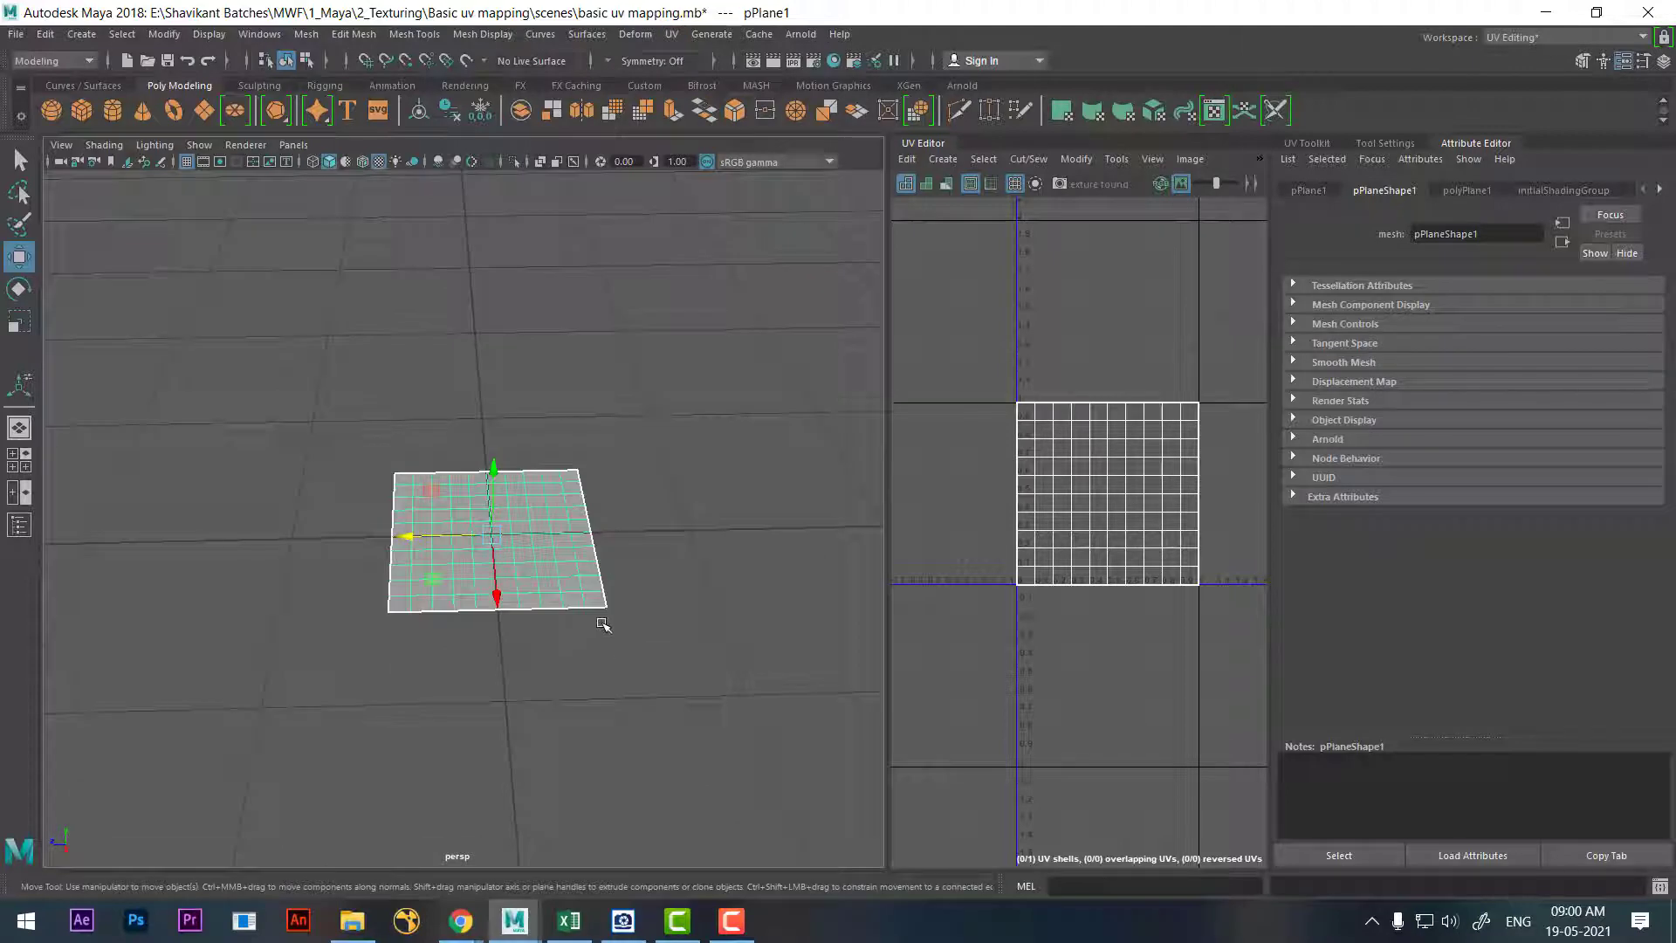
key("ctrl+d")
left_click_drag(404, 536, 75, 541)
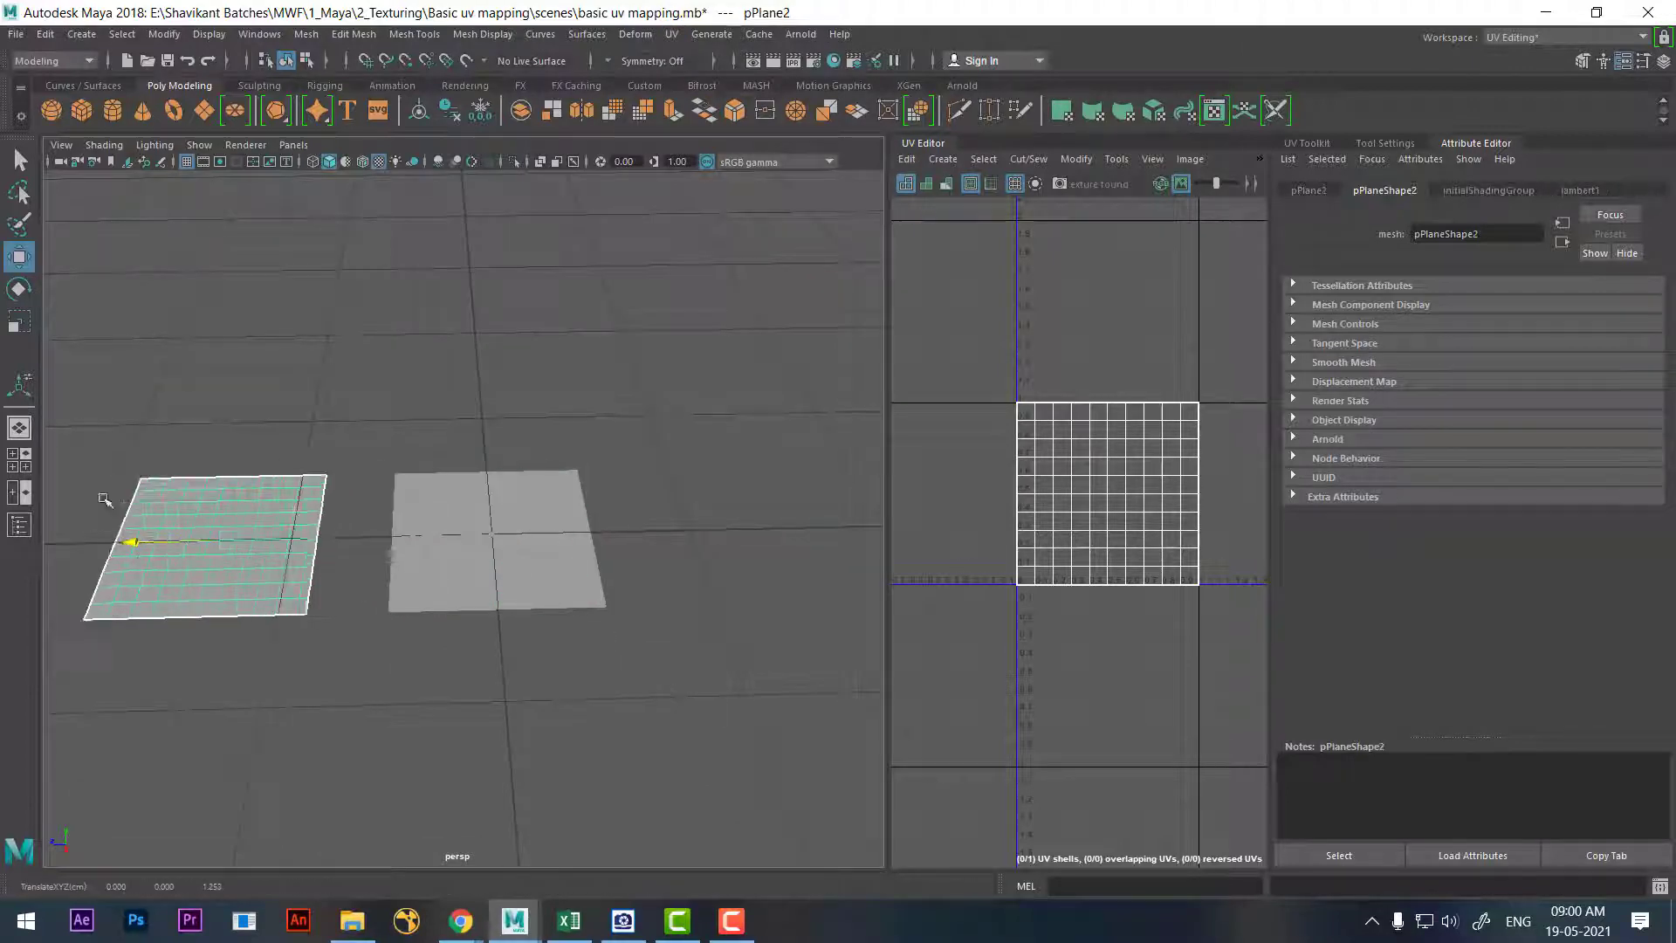
key("f")
left_click_drag(524, 602, 594, 629, "alt")
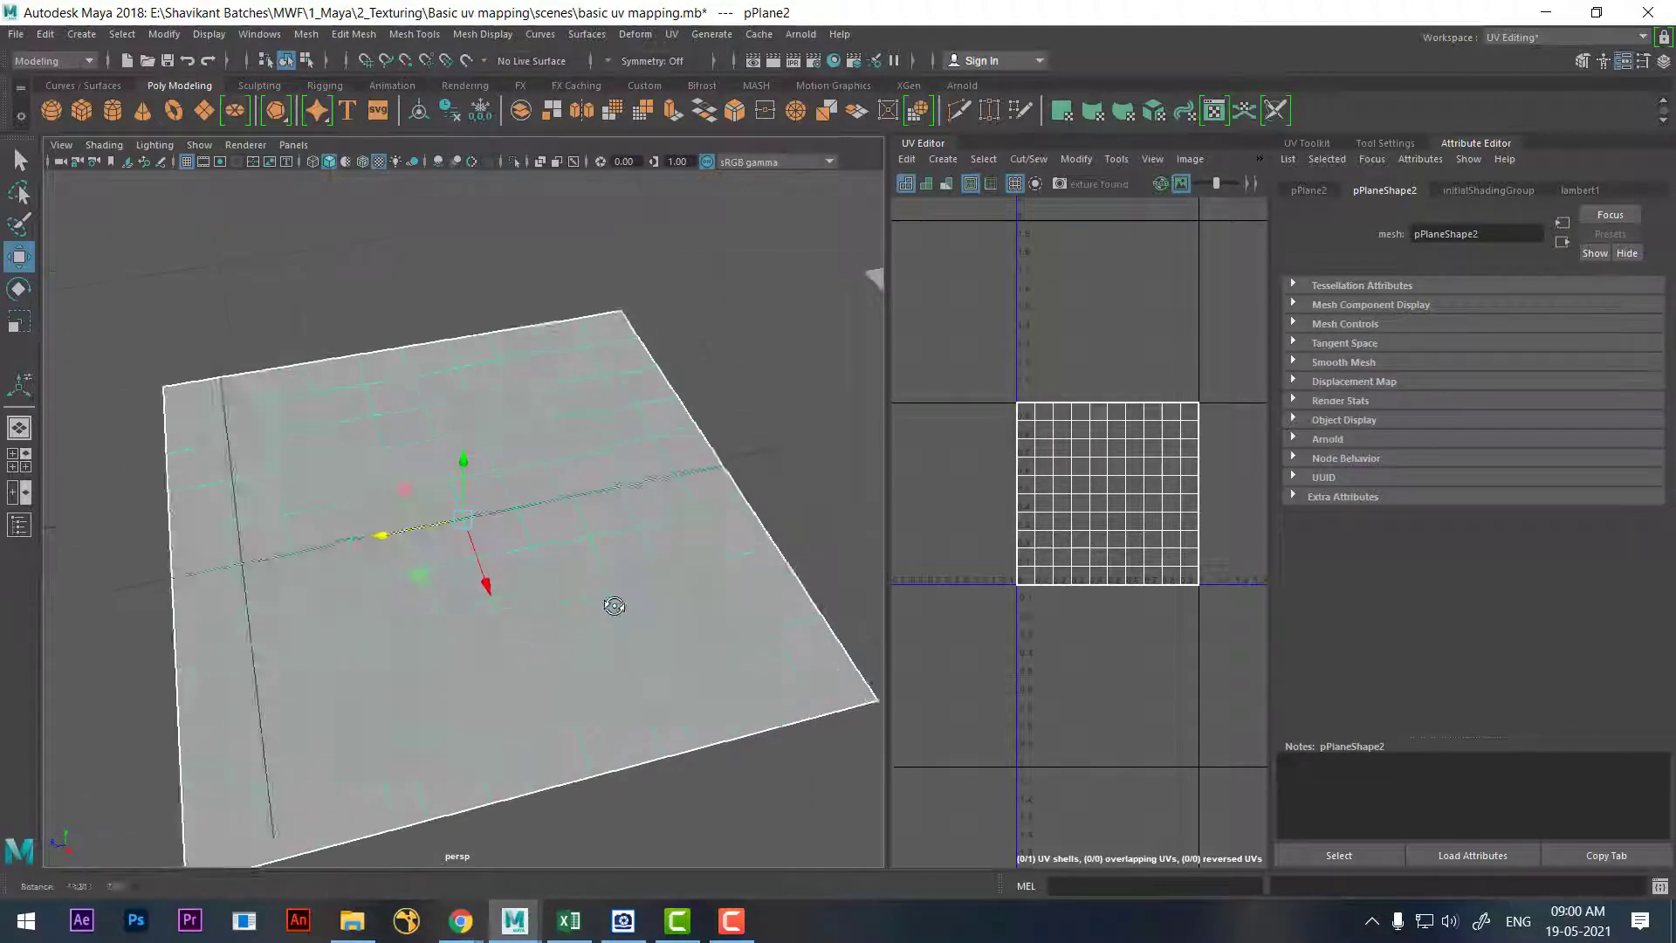
scroll(804, 634, "down", 2)
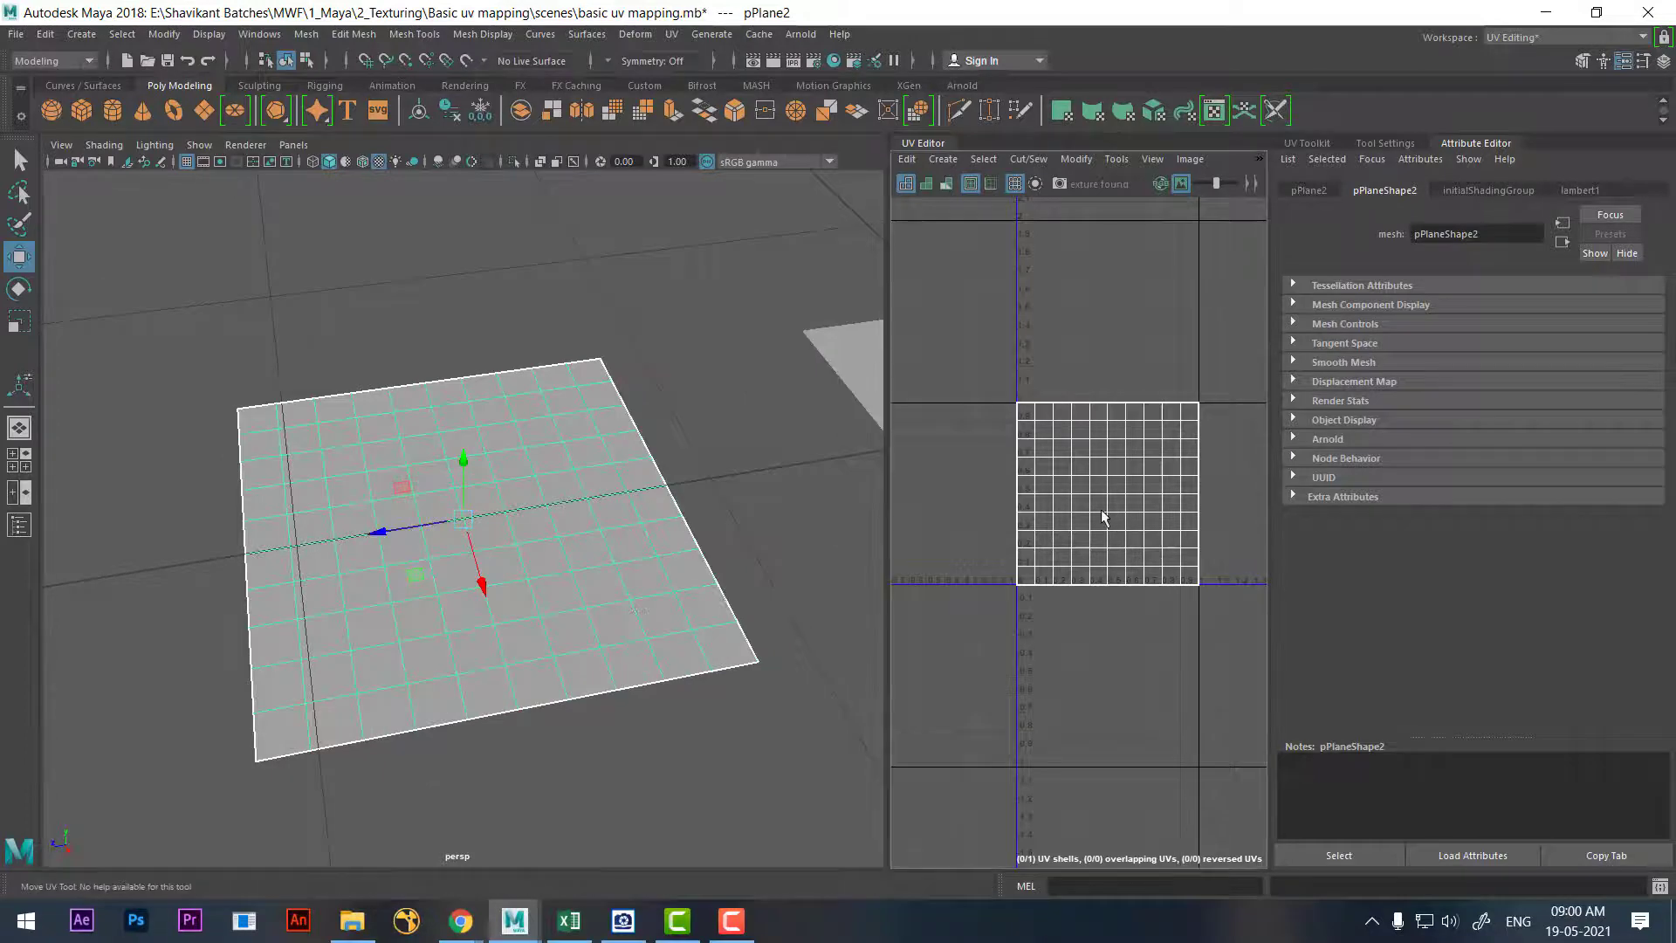
right_click_drag(1139, 519, 1016, 513)
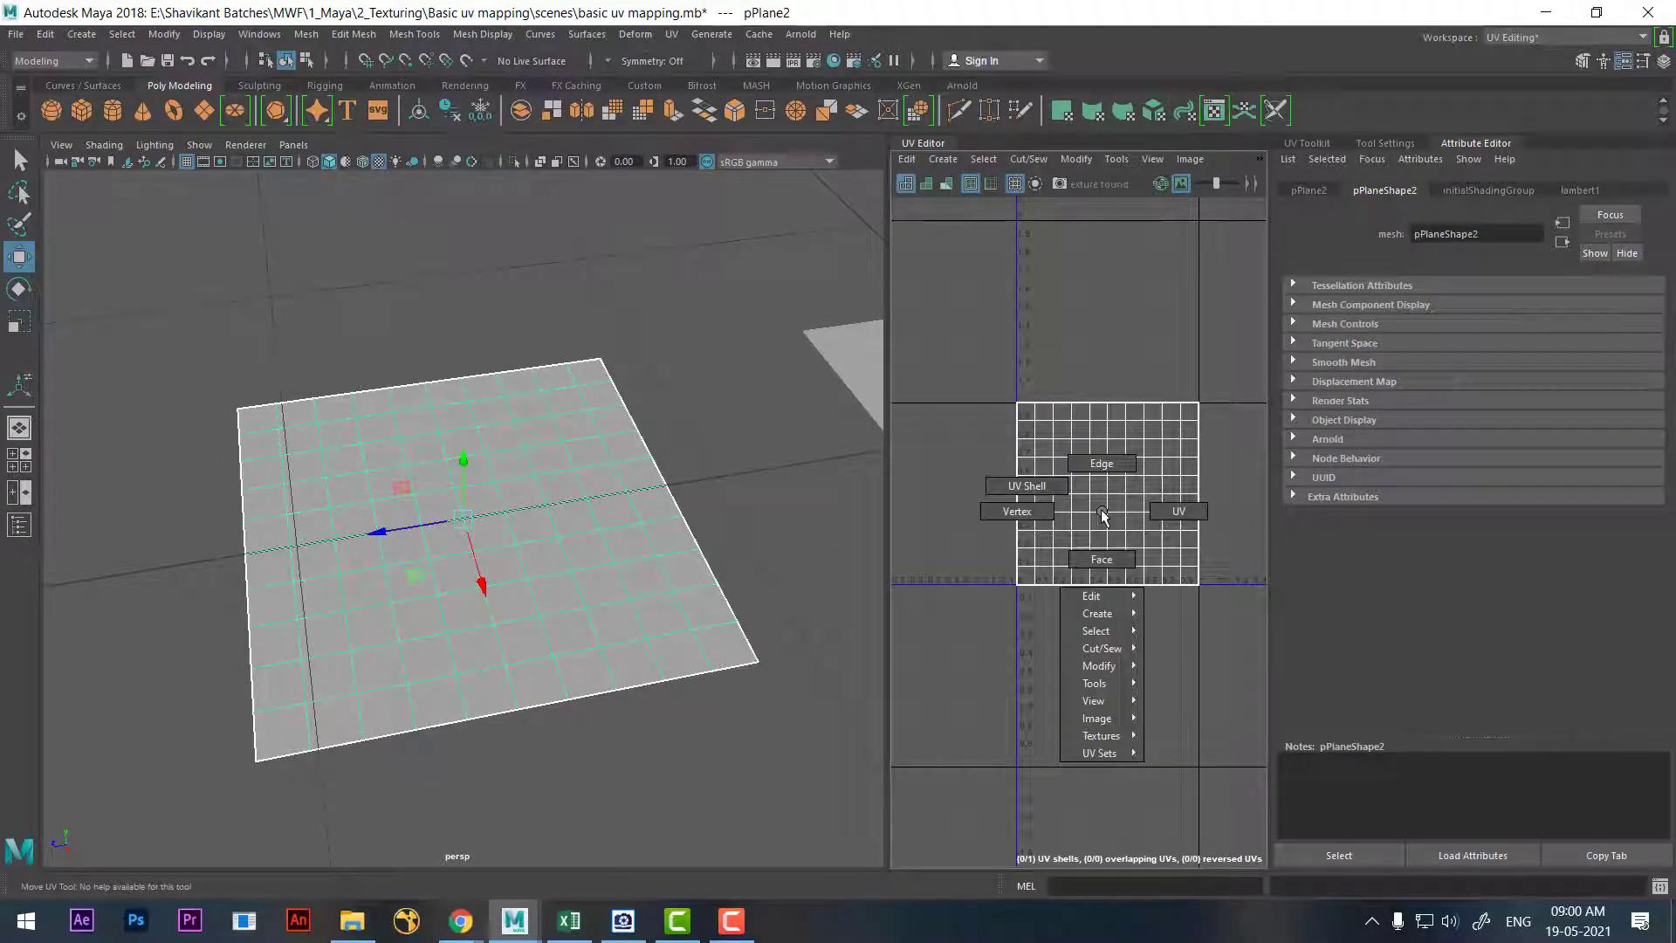
Reset Planar Mapping options to defaults and apply an X-axis planar projection
left_click(671, 34)
left_click(855, 253)
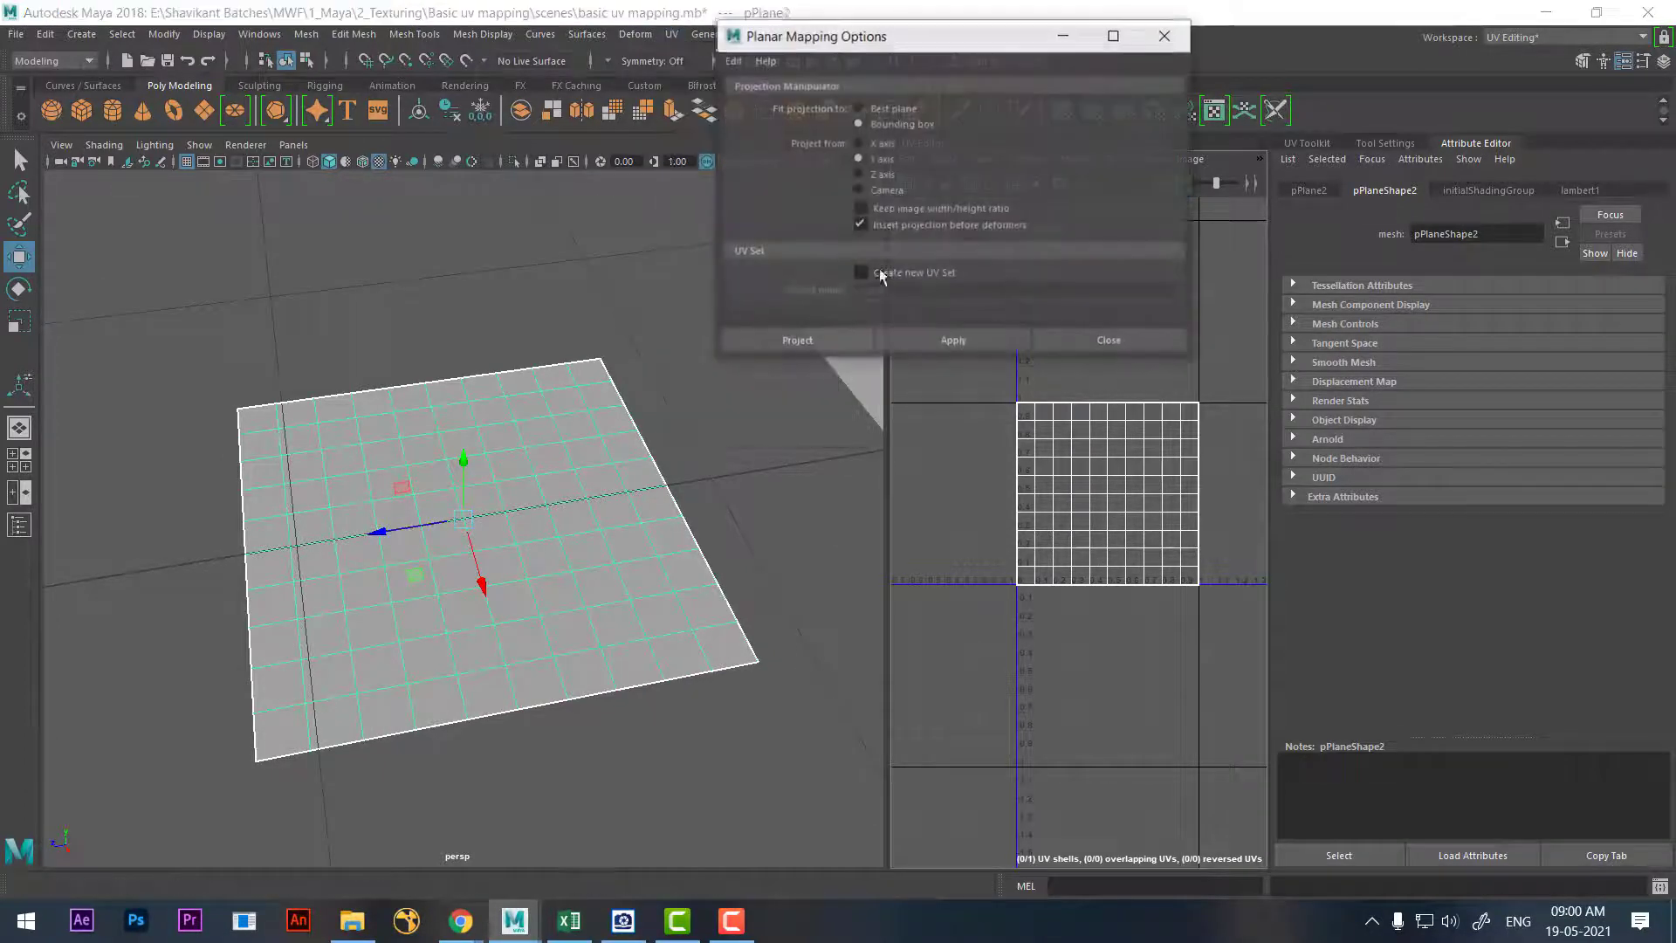
left_click_drag(934, 35, 1169, 155)
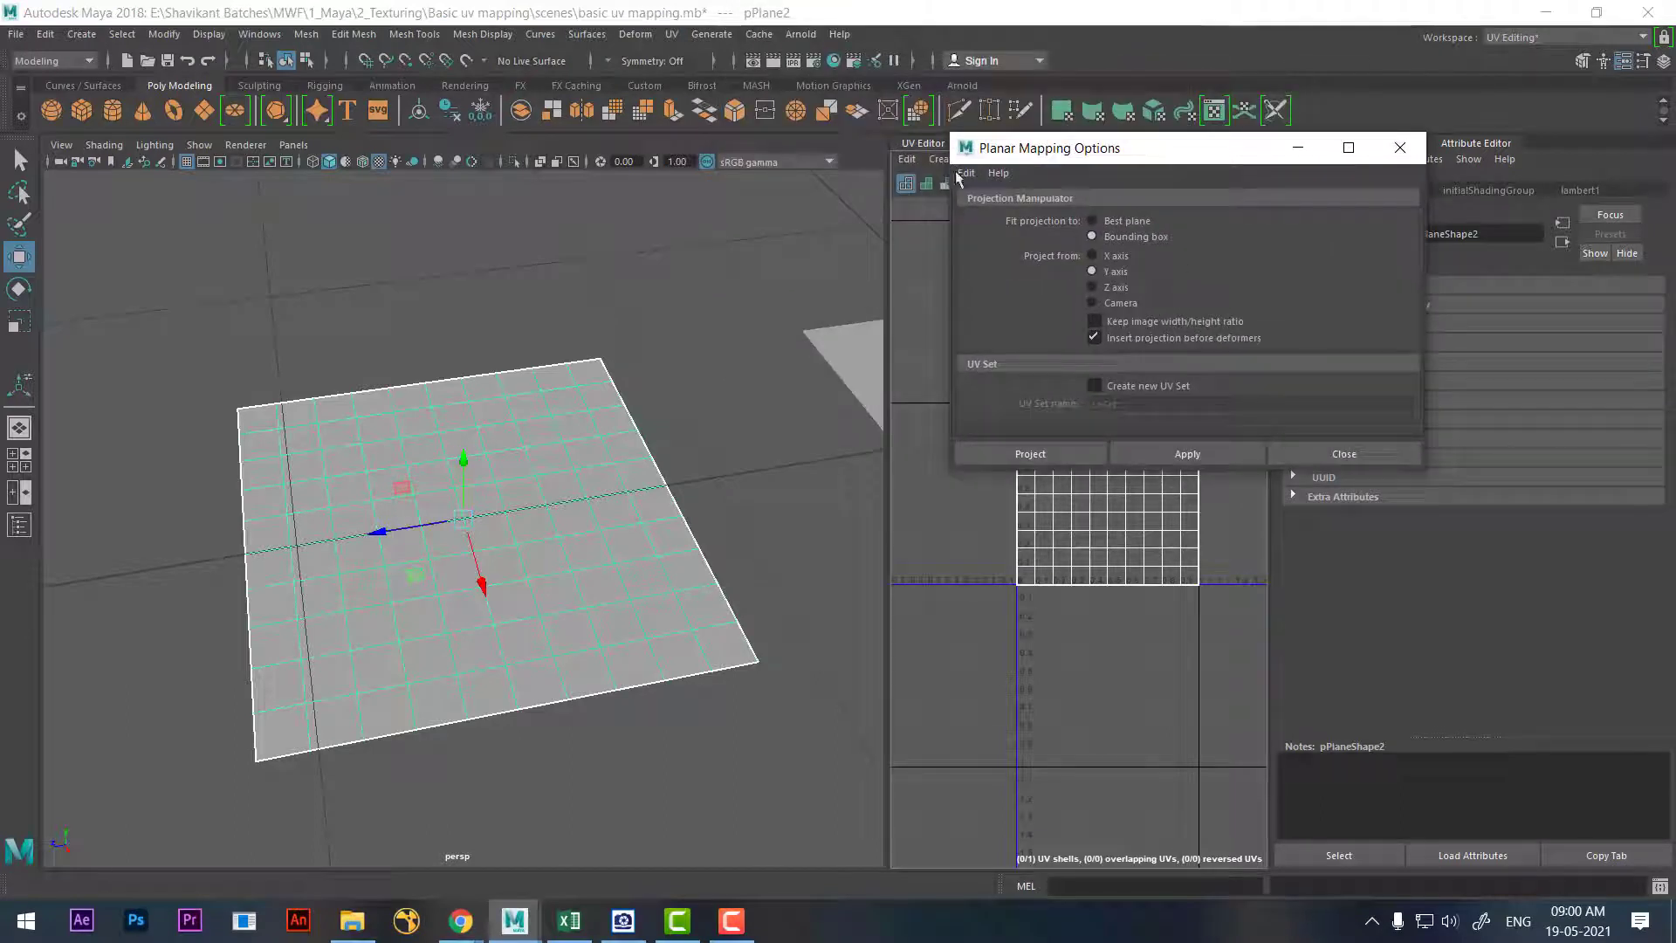
left_click(966, 173)
left_click(1005, 208)
left_click_drag(1220, 148, 1364, 145)
left_click(1375, 447)
Reproject the plane's UVs from the Y axis so they fill the 0–1 square
middle_click_drag(1175, 562, 1080, 624, "alt")
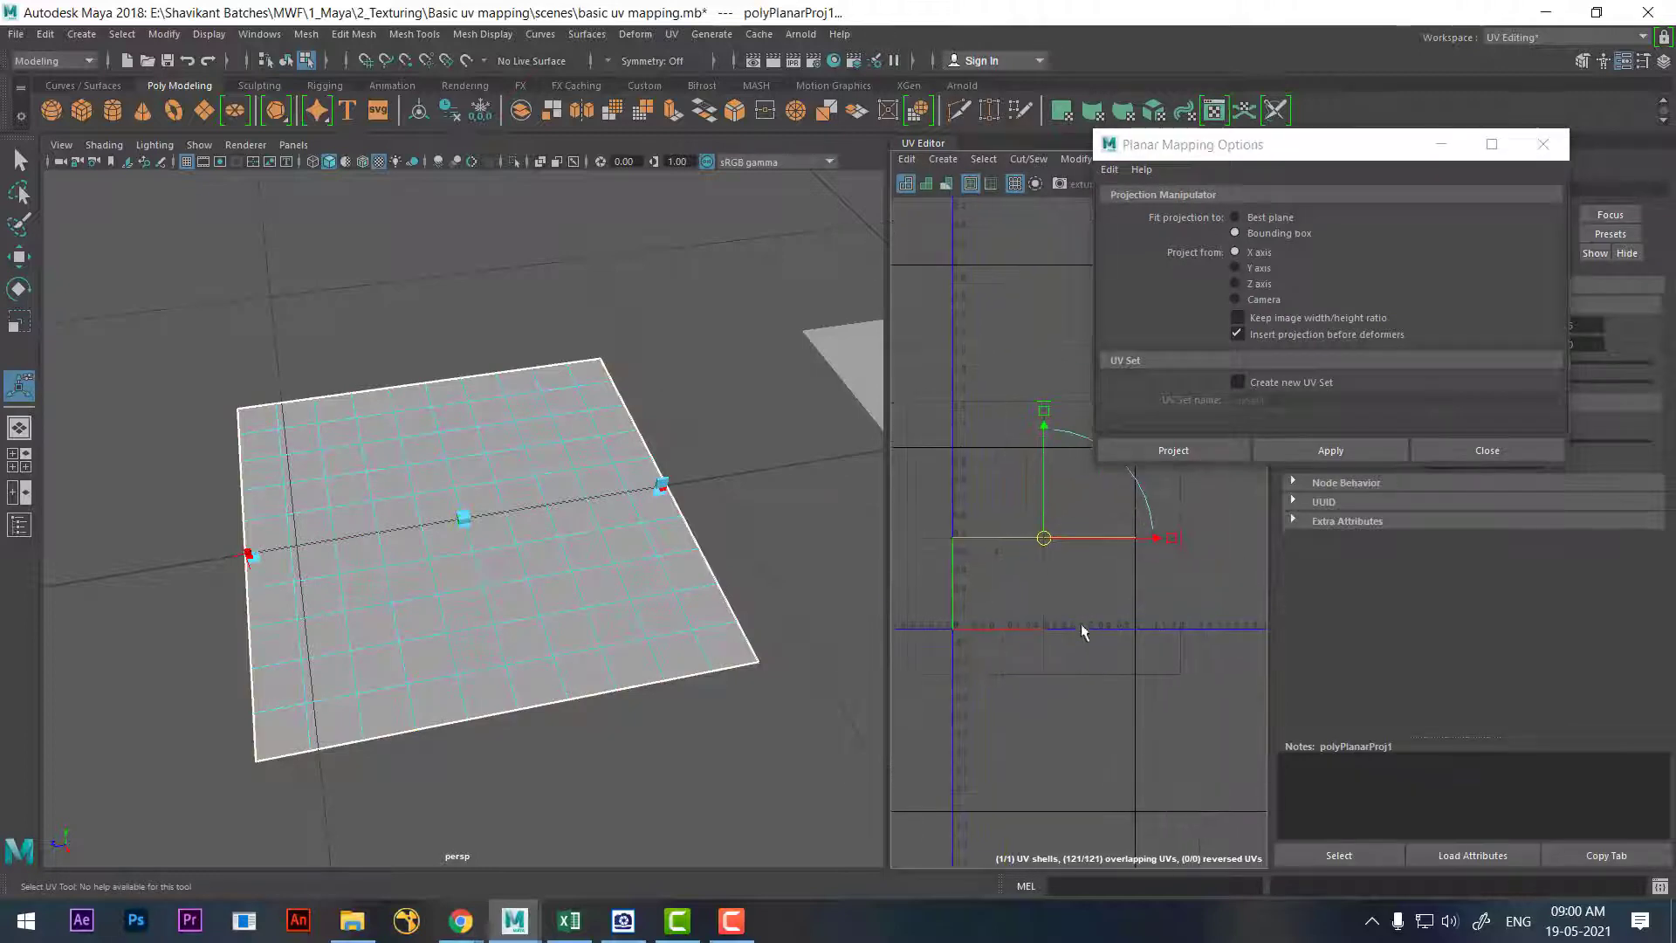
right_click_drag(1019, 572, 1146, 724, "alt")
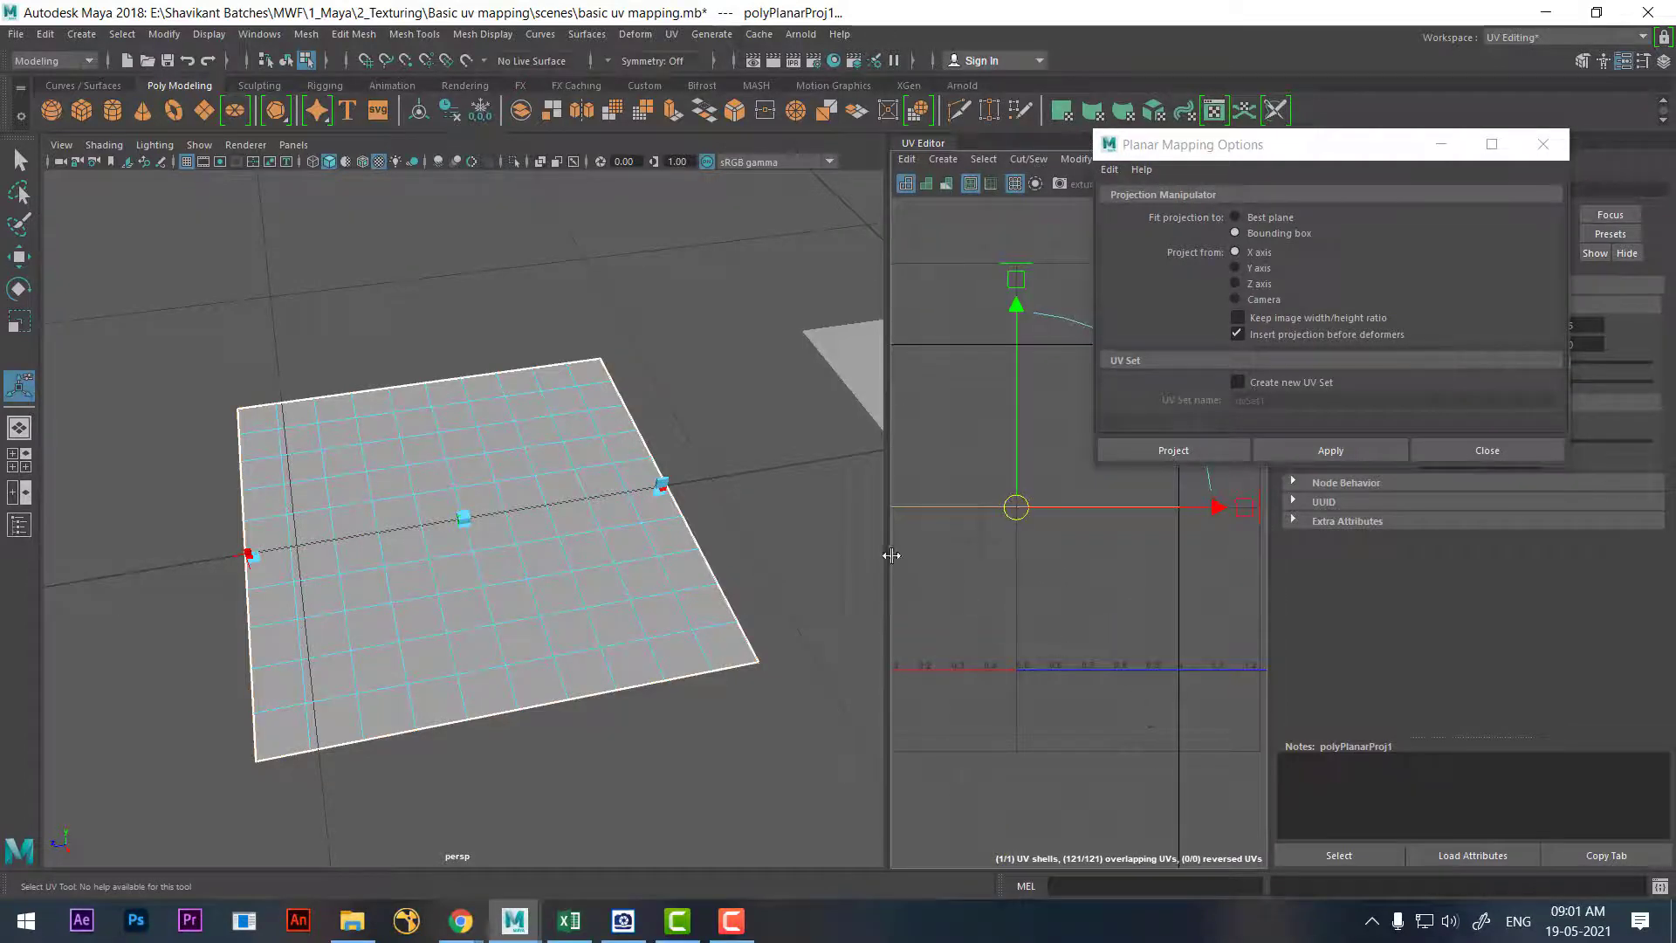
left_click_drag(891, 555, 779, 555)
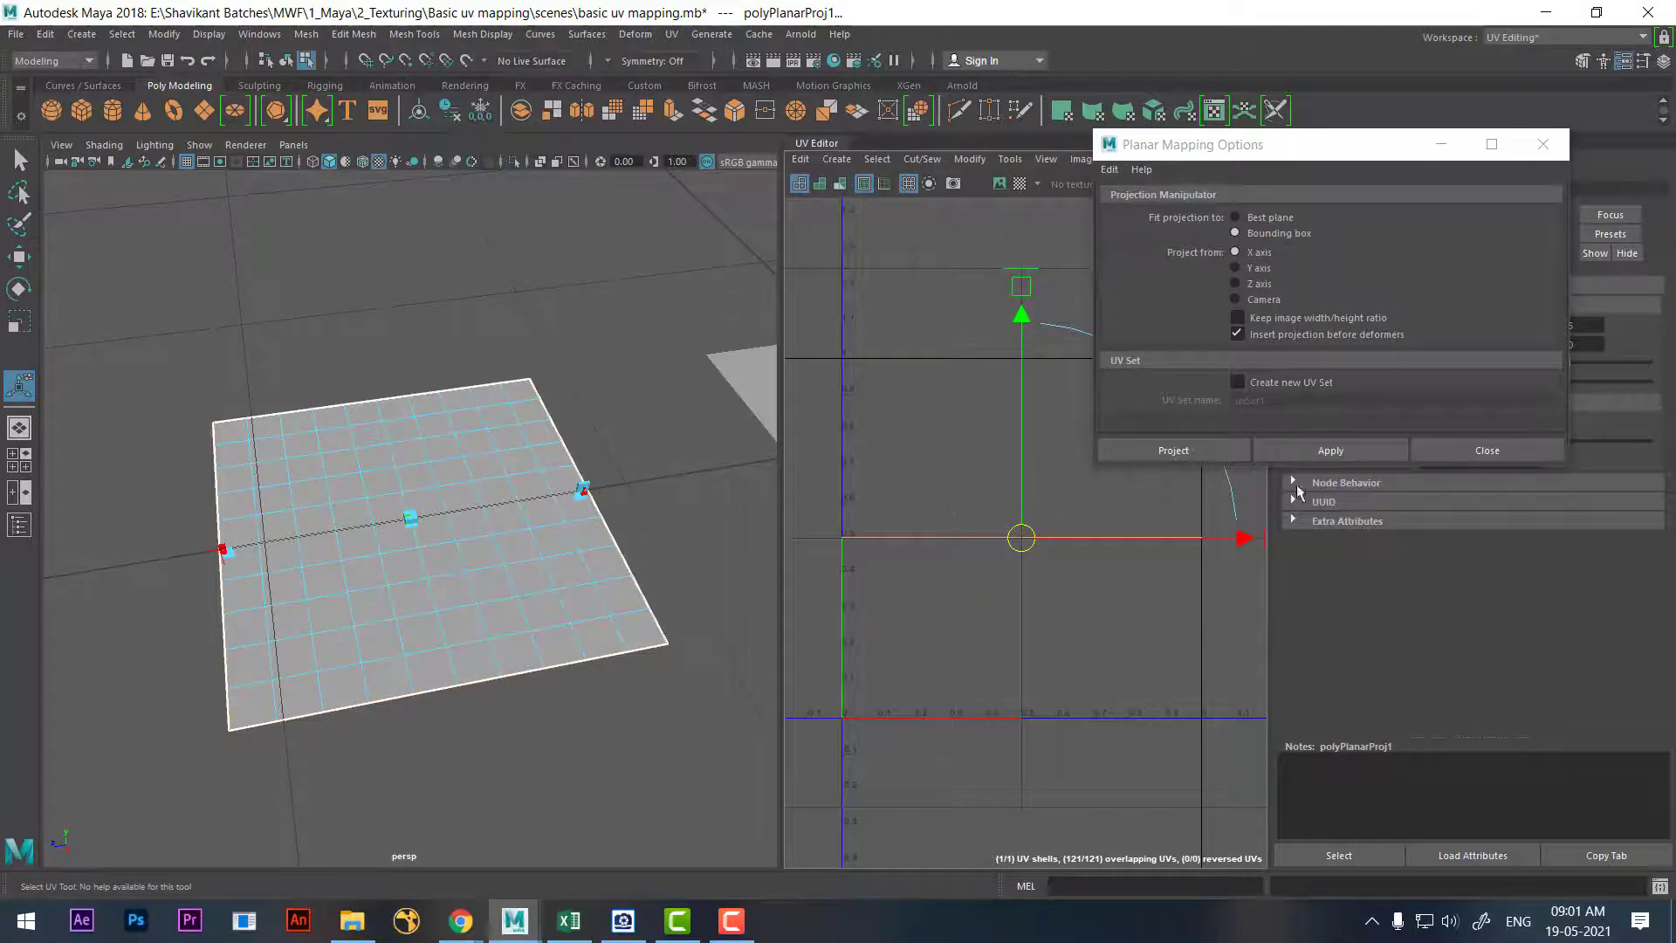
left_click(1259, 269)
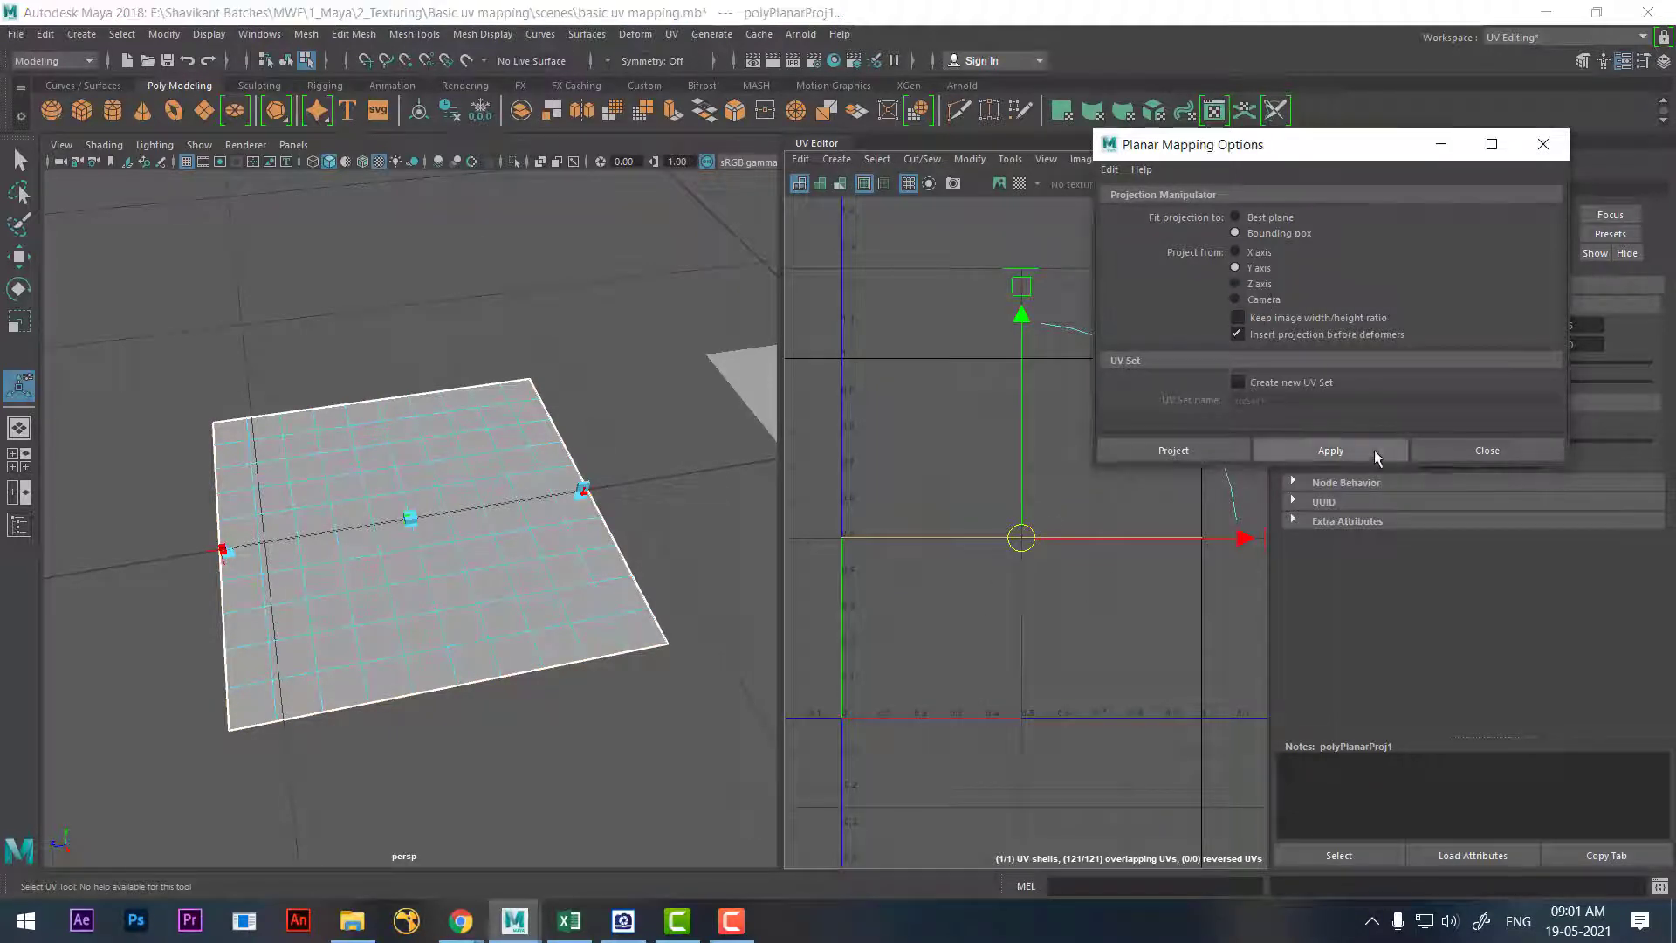
left_click(1372, 452)
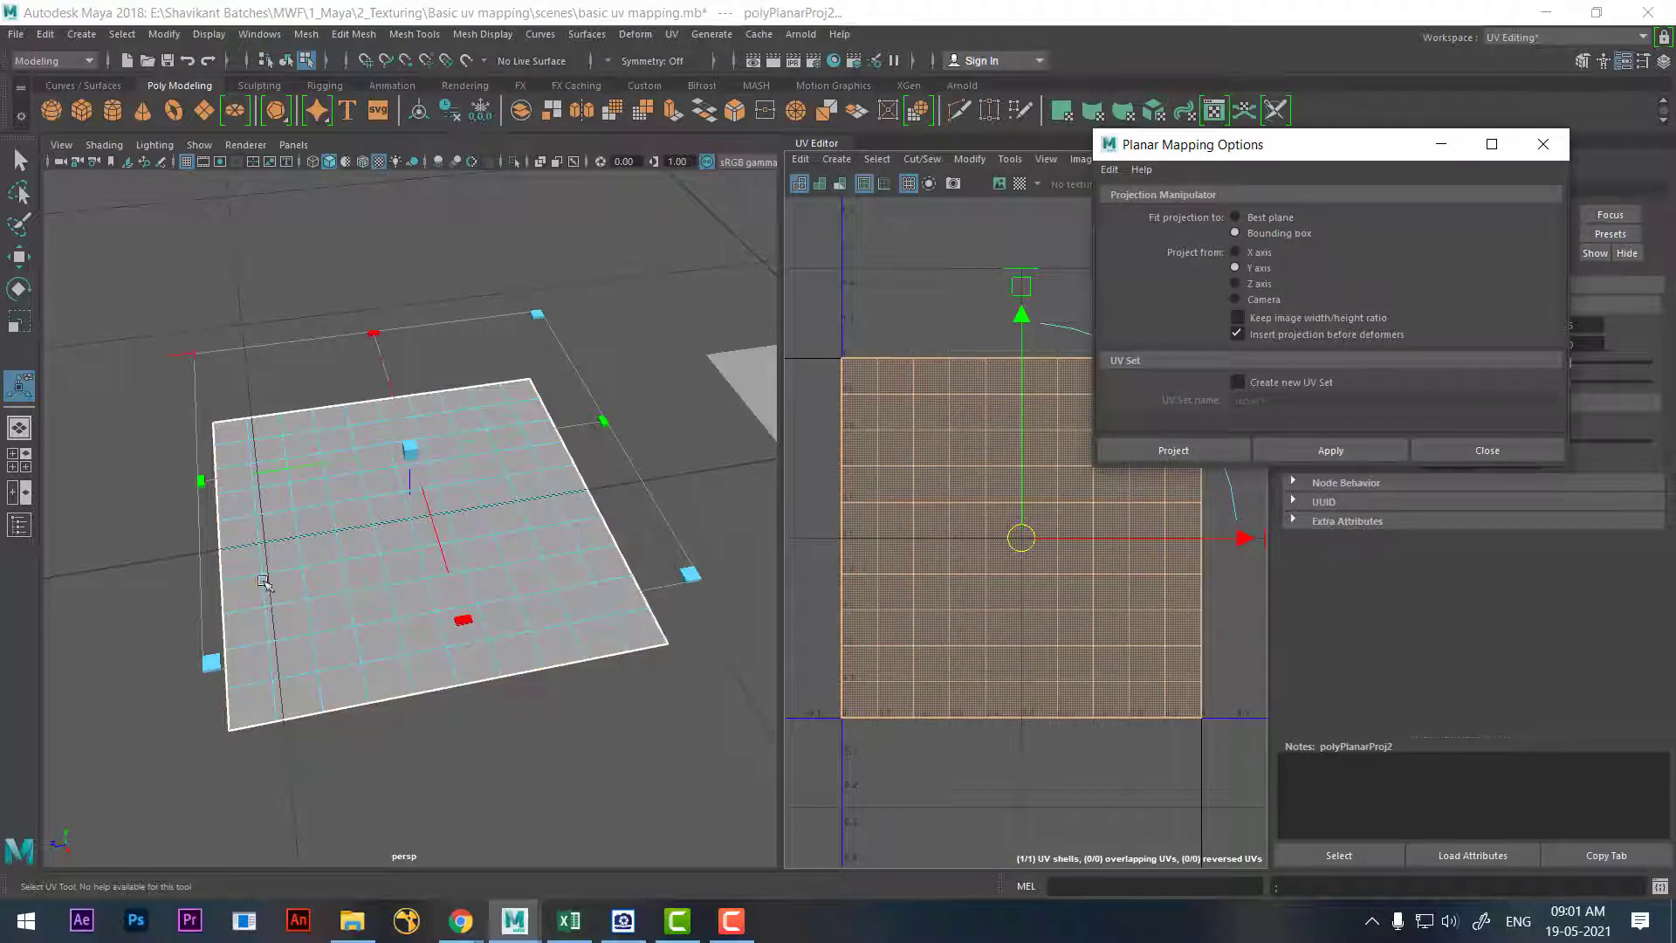
mouse_move(397, 652)
left_mouse_down("alt")
mouse_move(509, 643)
mouse_move(501, 661)
left_mouse_up("alt")
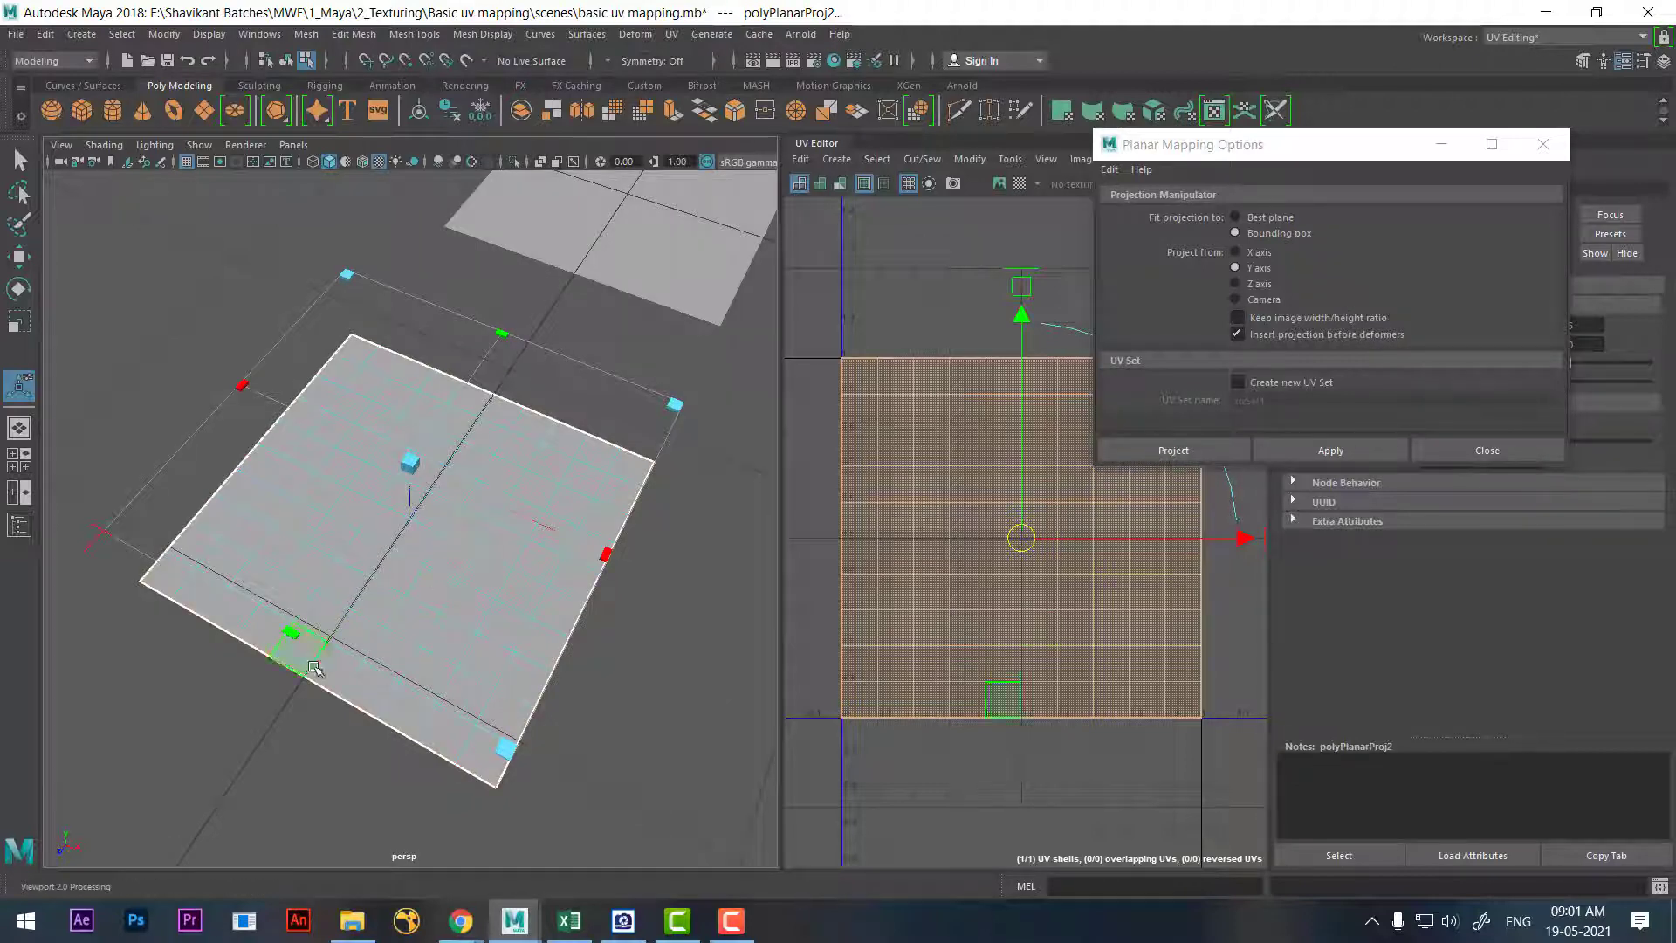
Test a Z-axis planar projection on the plane
left_click(1259, 284)
left_click(1330, 451)
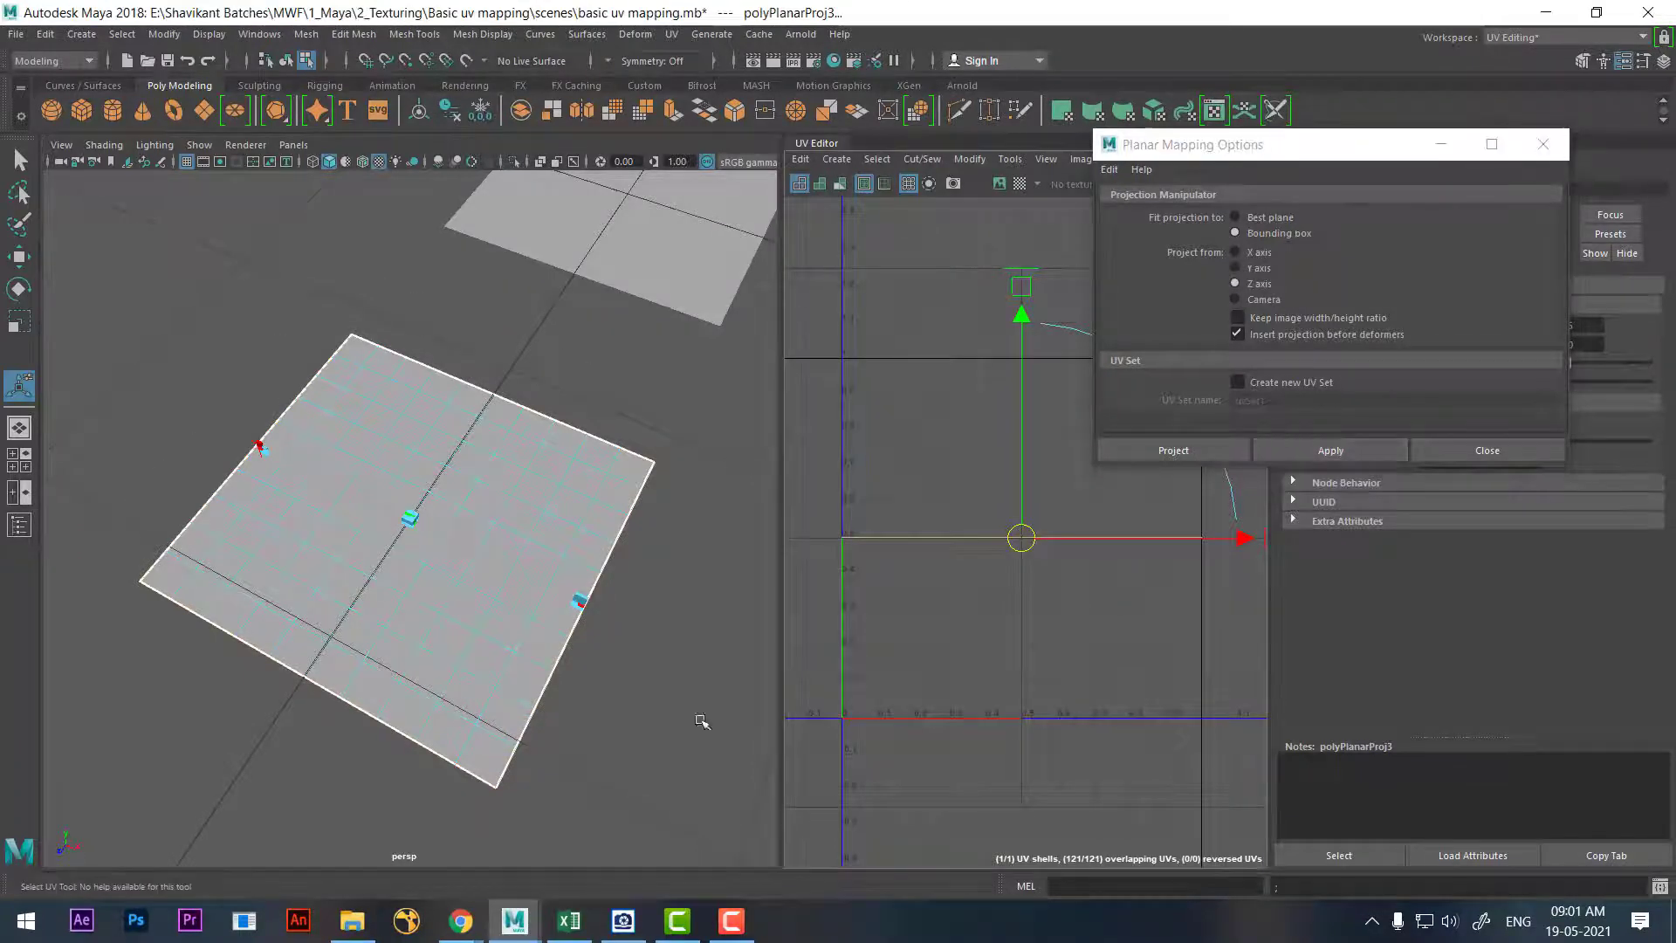
mouse_move(701, 721)
left_mouse_down("alt")
mouse_move(590, 643)
mouse_move(560, 646)
left_mouse_up("alt")
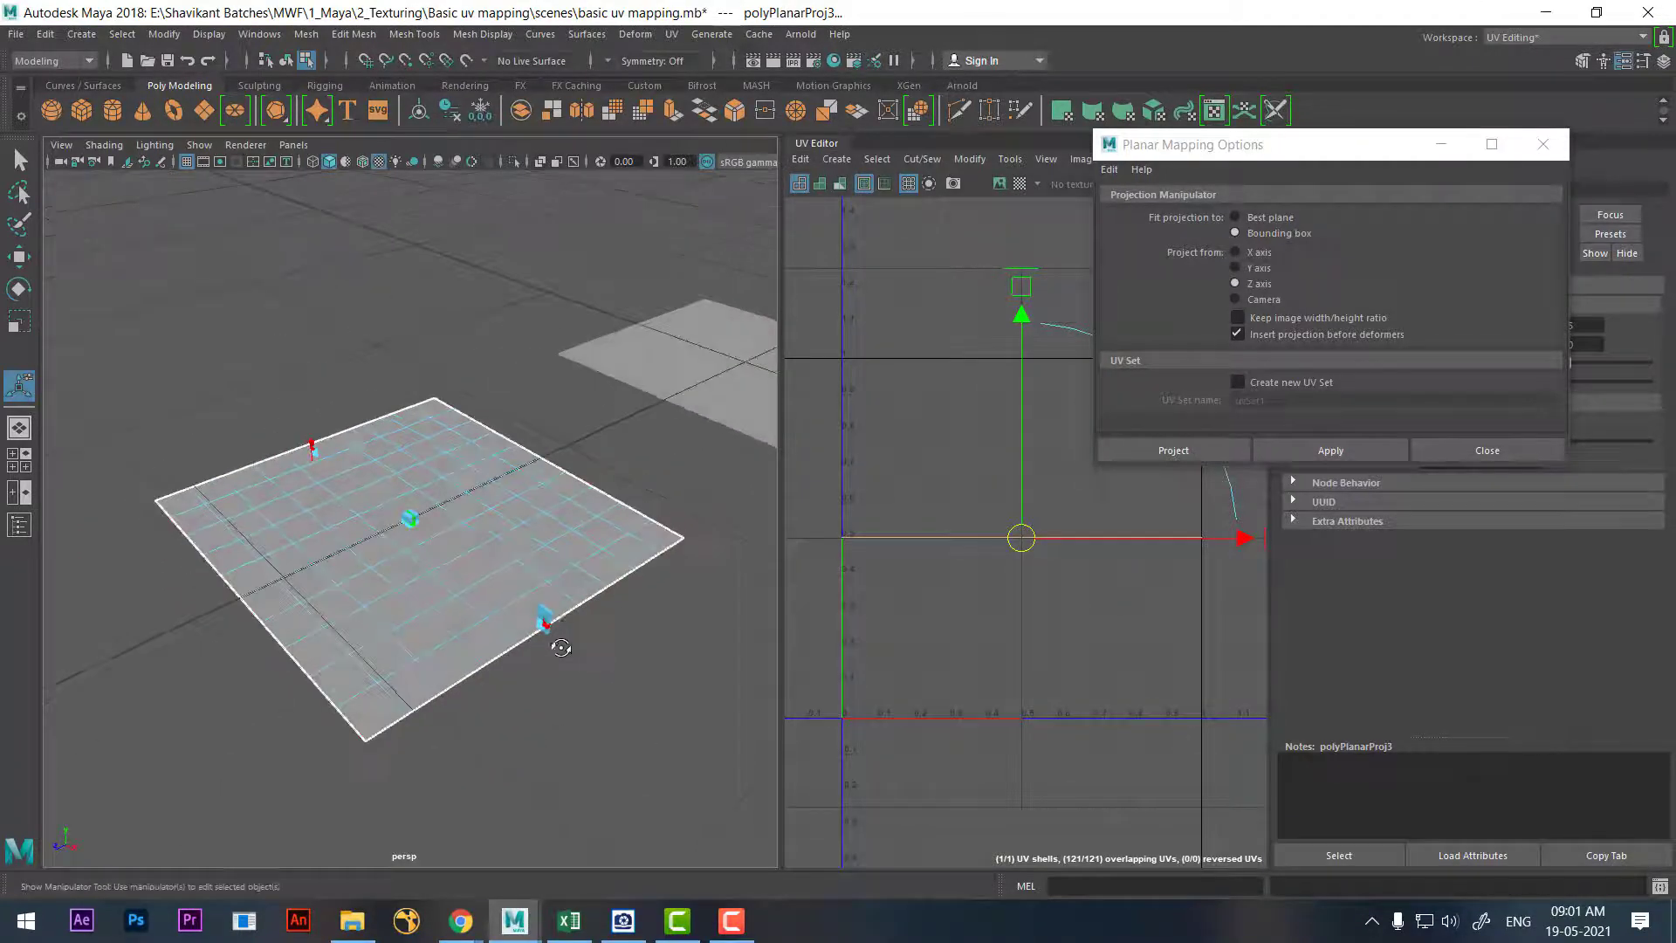
Reapply a Y-axis planar projection (polyPlanarProj4) and return to object selection
left_click(1263, 254)
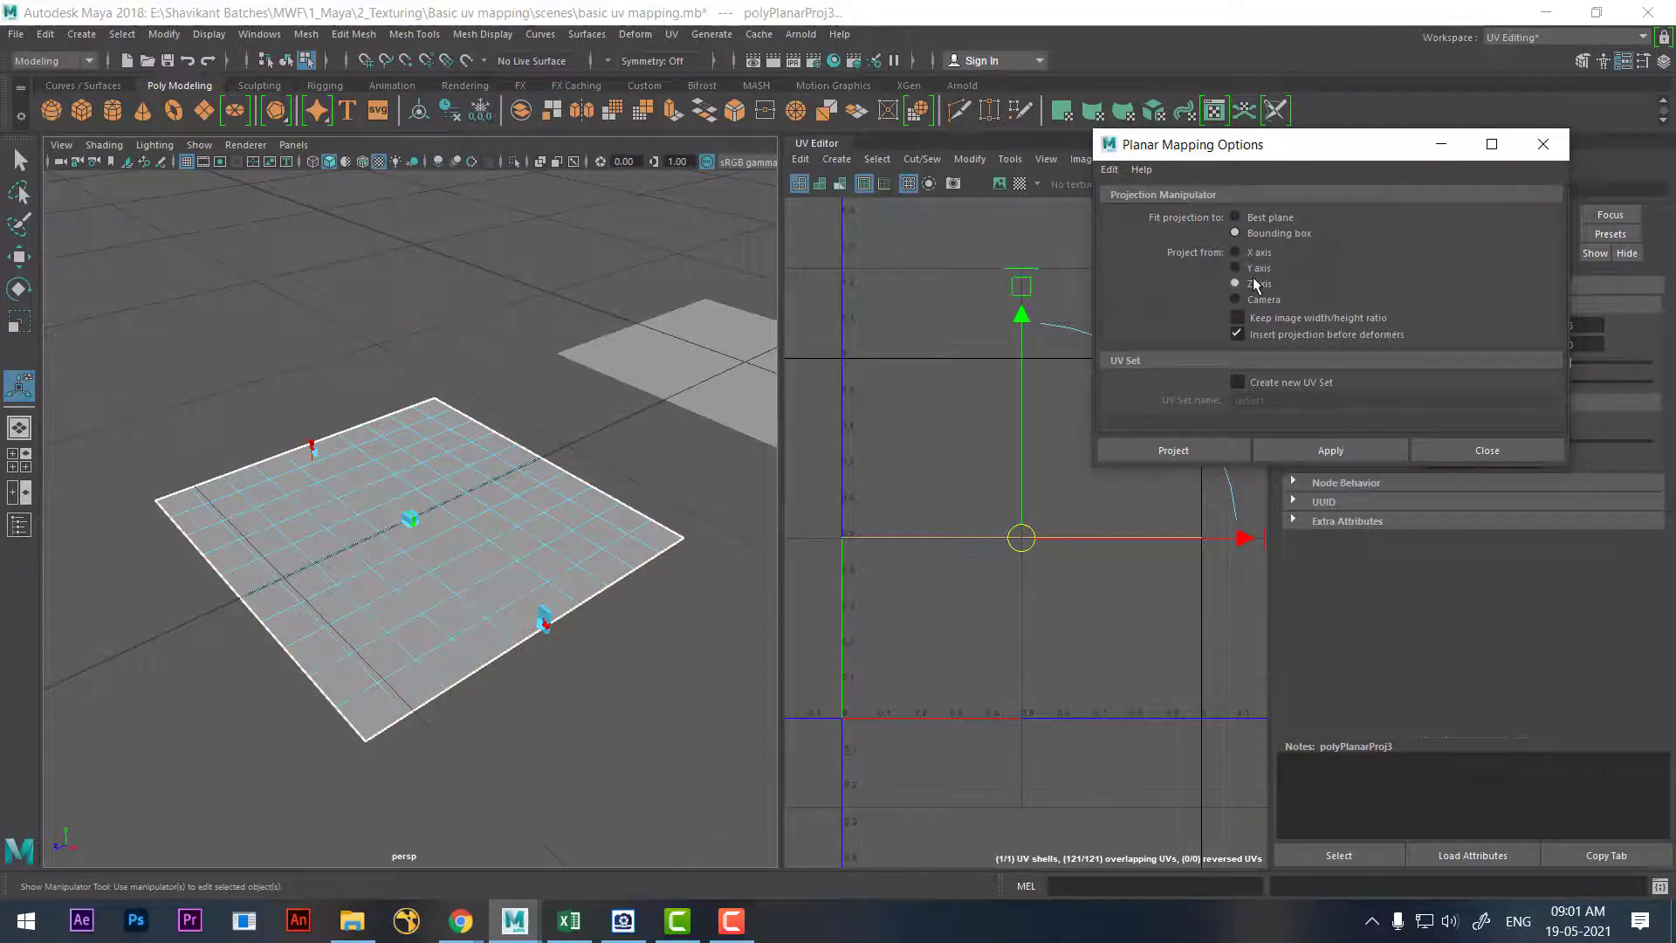
left_click(1255, 282)
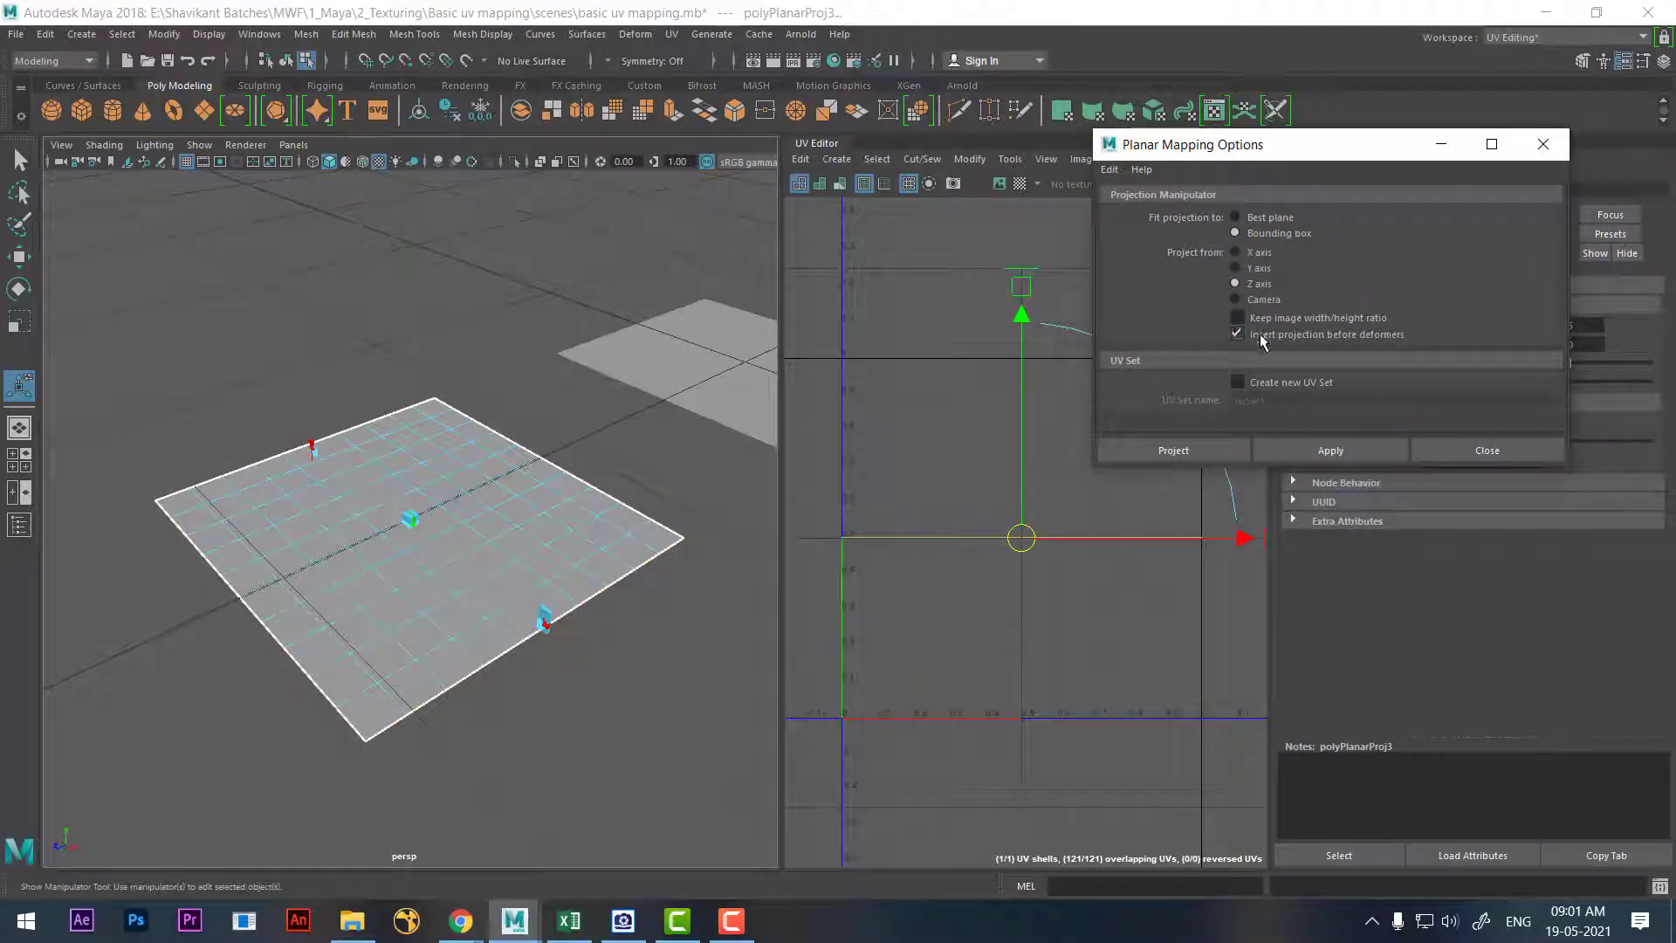
left_click(1258, 268)
left_click(1333, 450)
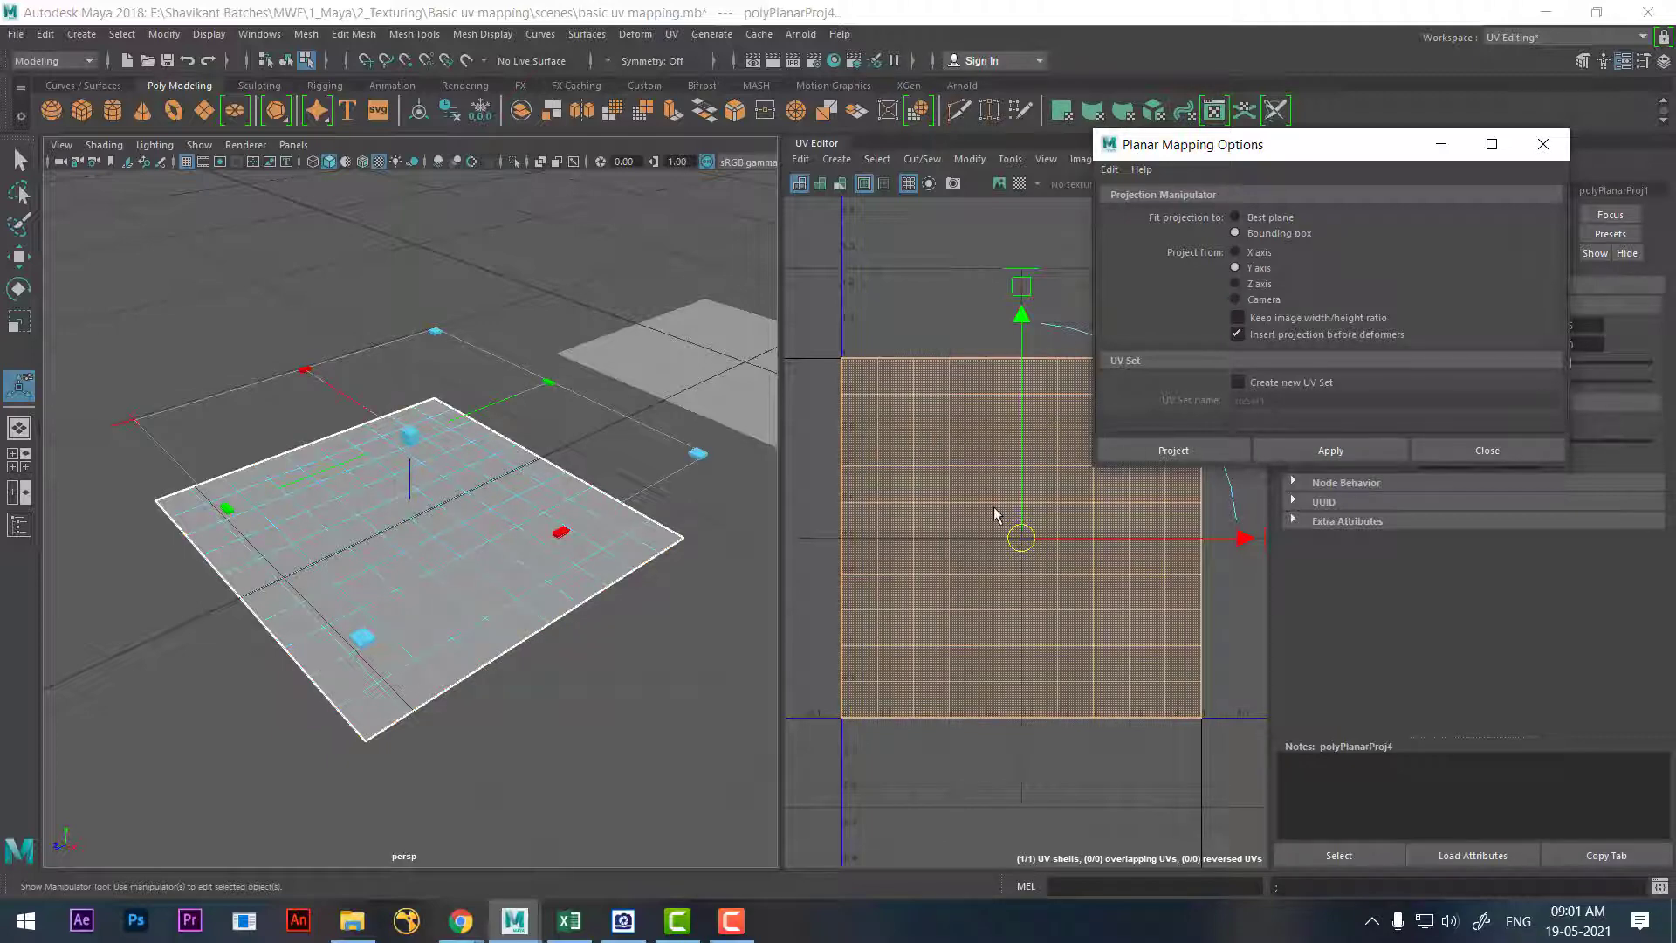
mouse_move(306, 696)
left_mouse_down("alt")
mouse_move(298, 662)
mouse_move(314, 703)
left_mouse_up("alt")
right_click_drag(419, 498, 549, 403)
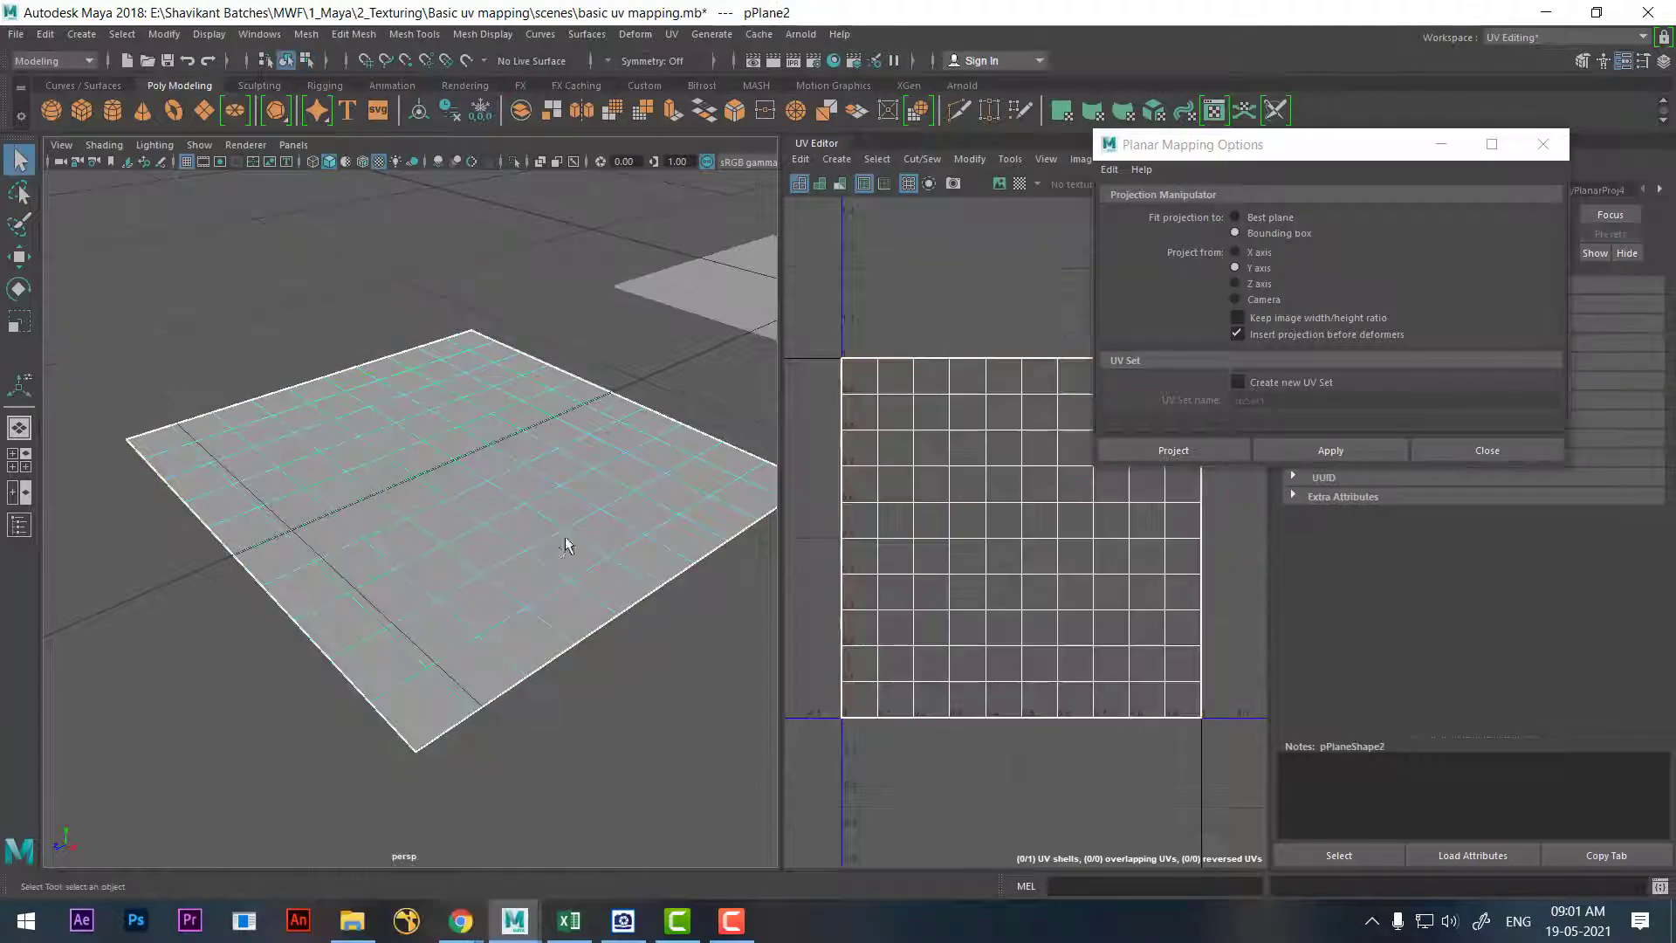
mouse_move(566, 546)
left_mouse_down("alt")
mouse_move(573, 568)
mouse_move(557, 528)
left_mouse_up("alt")
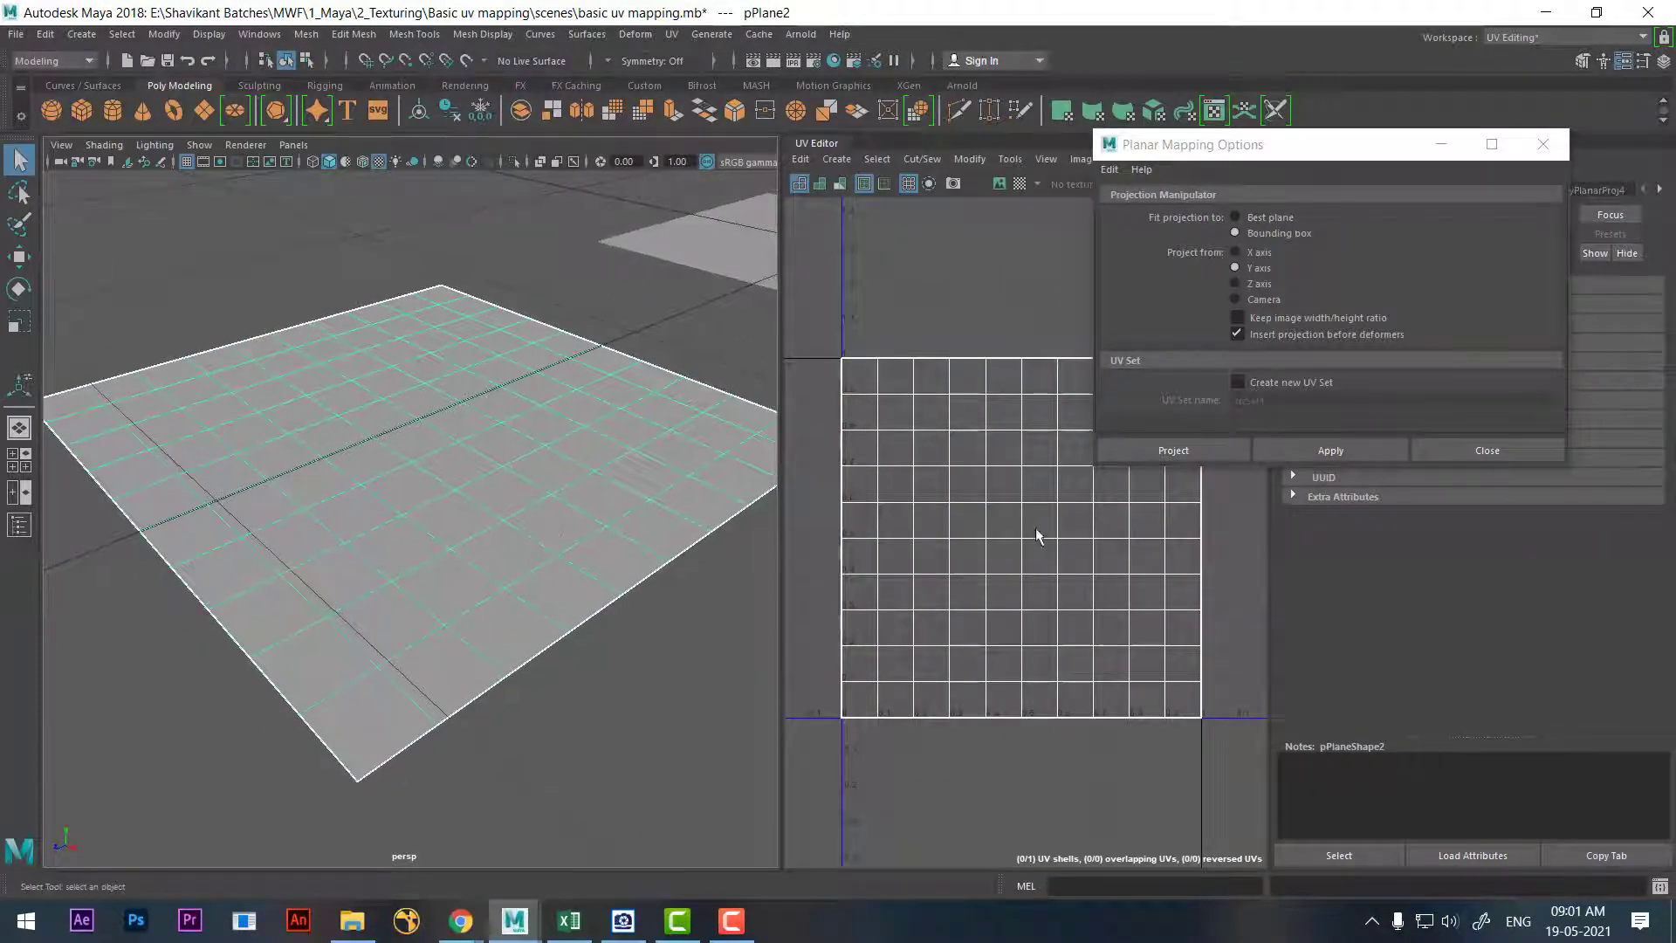
Apply camera-based planar projections repeatedly, up to polyPlanarProj8, rotating the UV grid diagonally
left_click(1234, 300)
left_click(1304, 451)
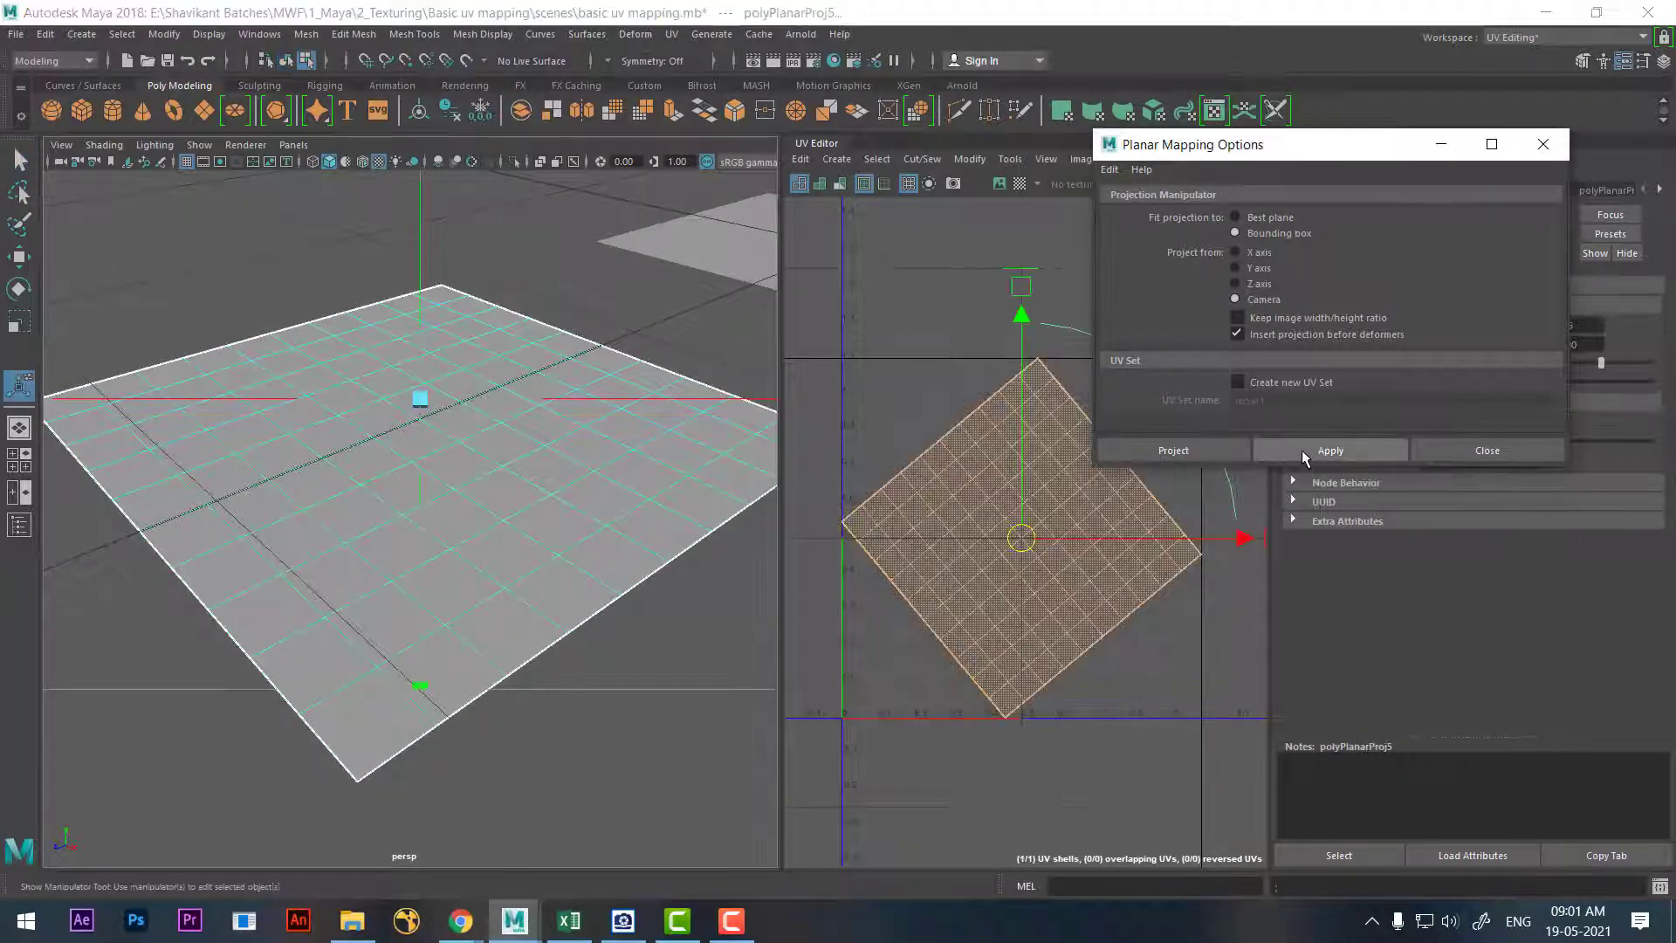
mouse_move(523, 611)
left_mouse_down("alt")
mouse_move(517, 666)
mouse_move(512, 589)
left_mouse_up("alt")
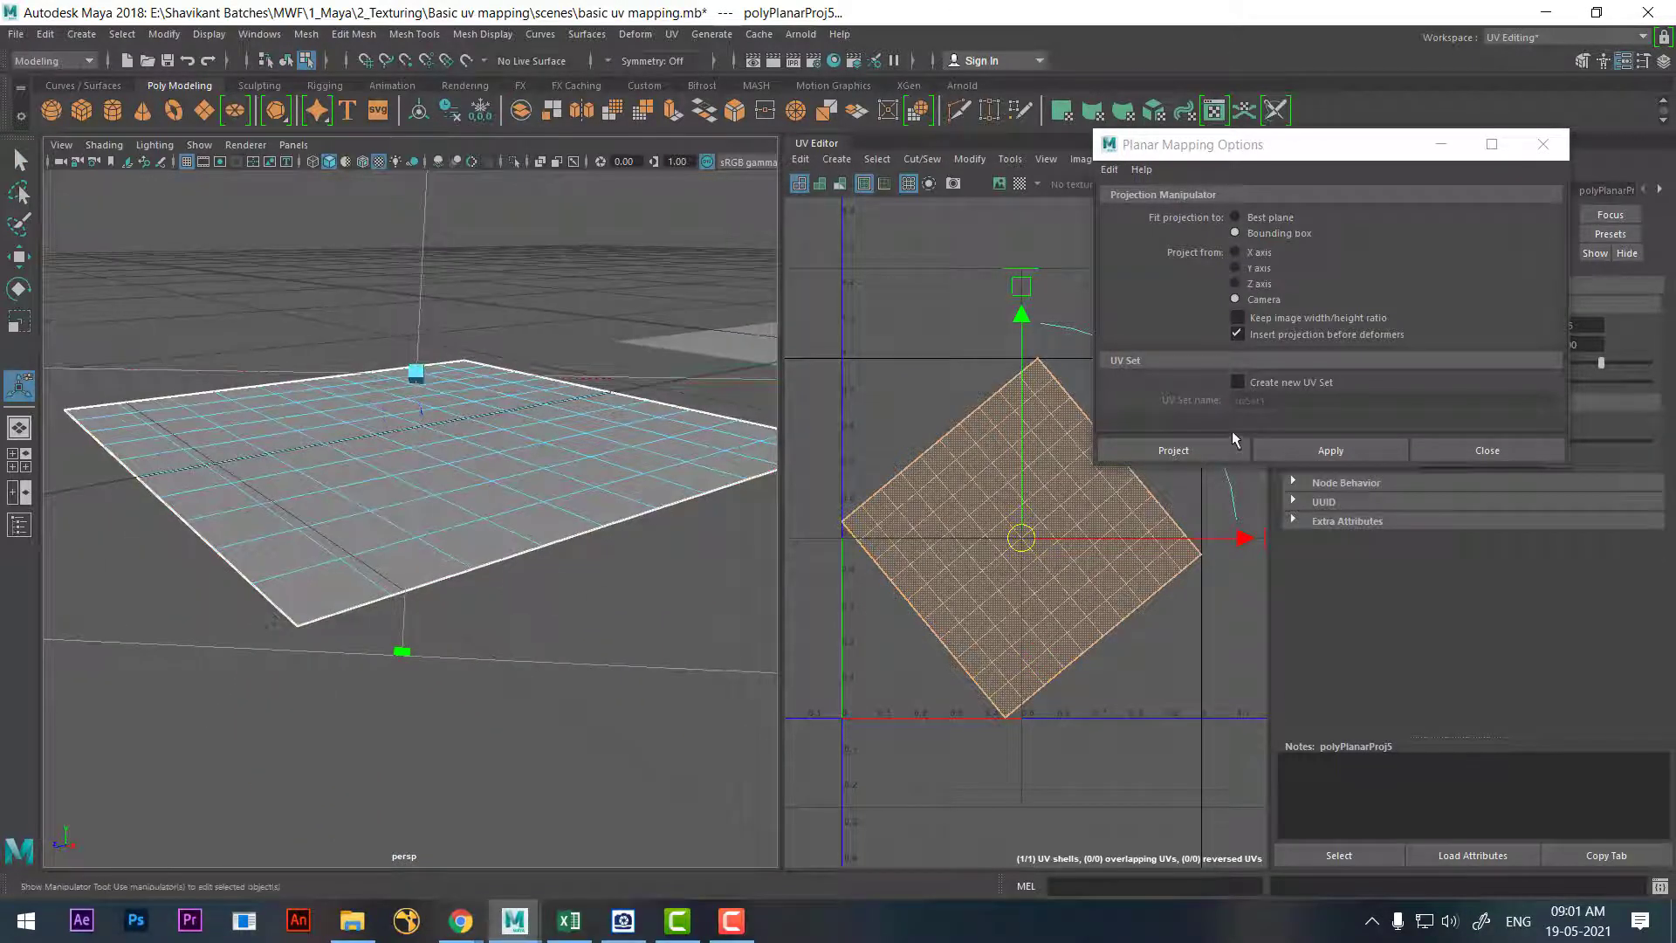
left_click(1312, 447)
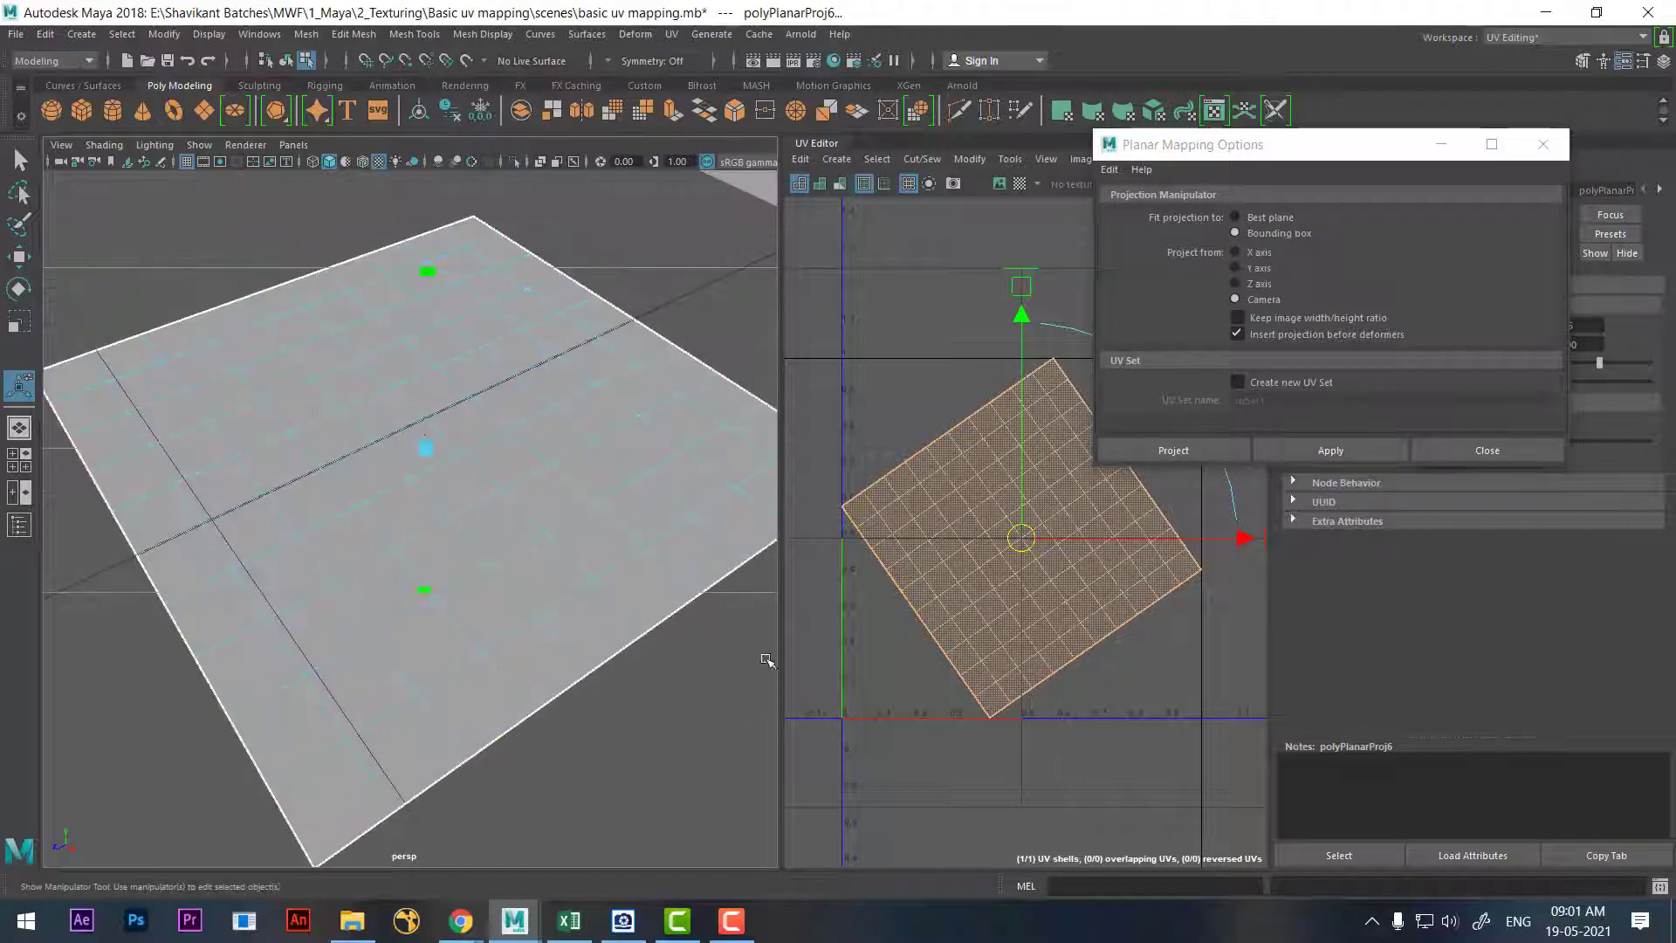
left_click(1318, 457)
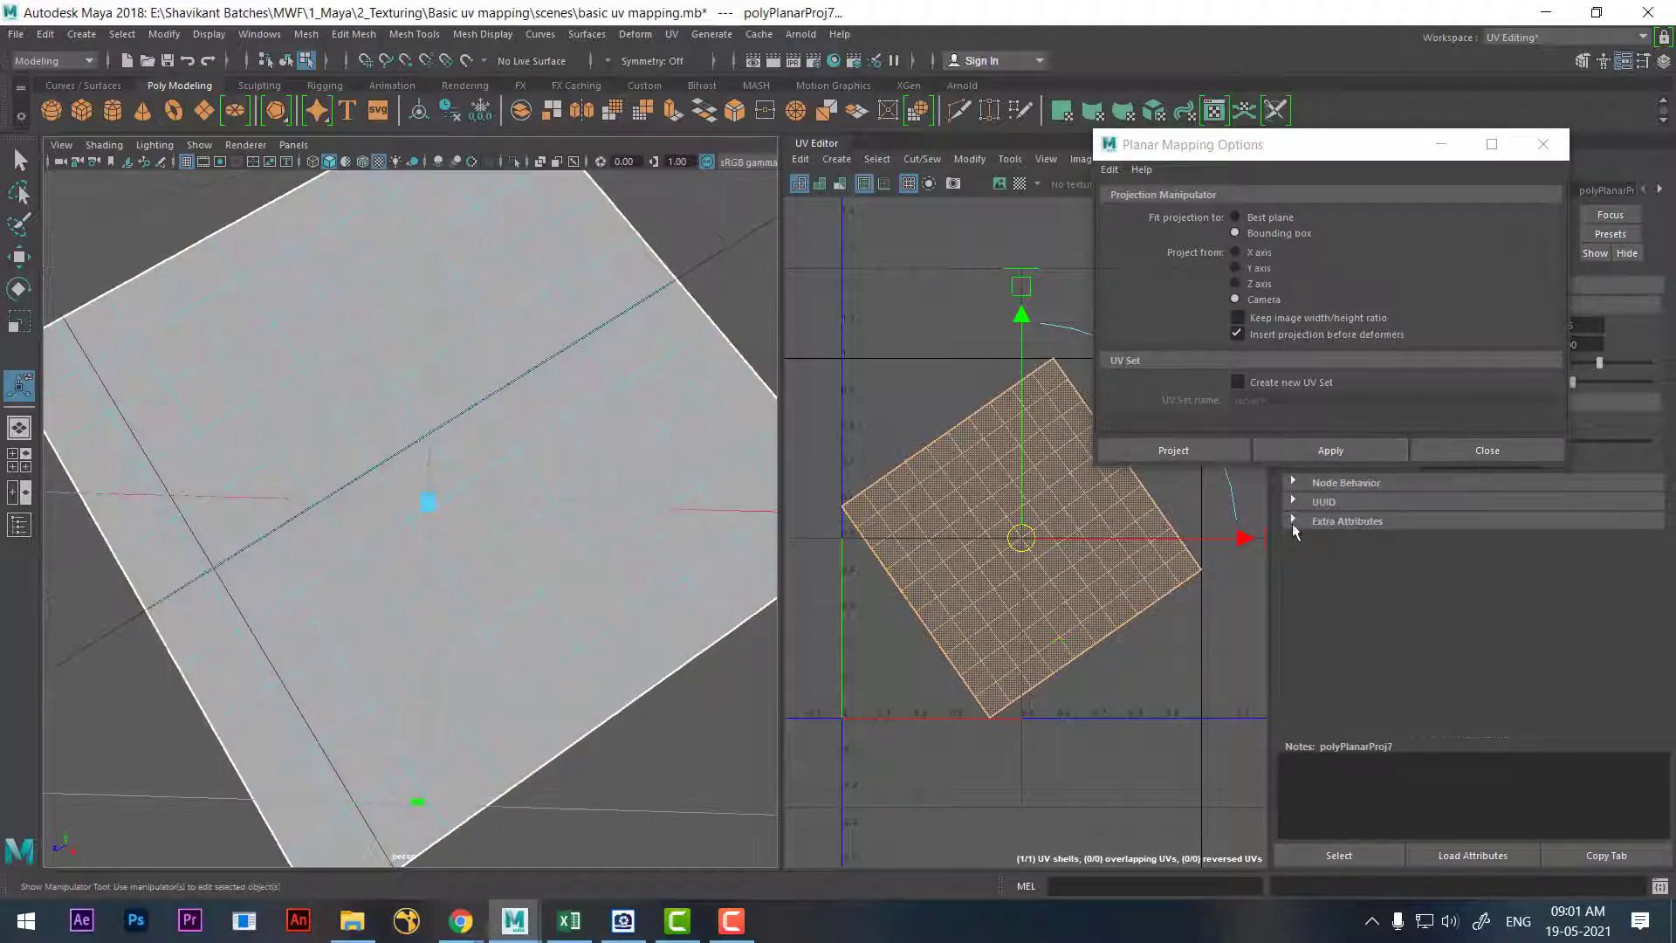
left_click(1343, 452)
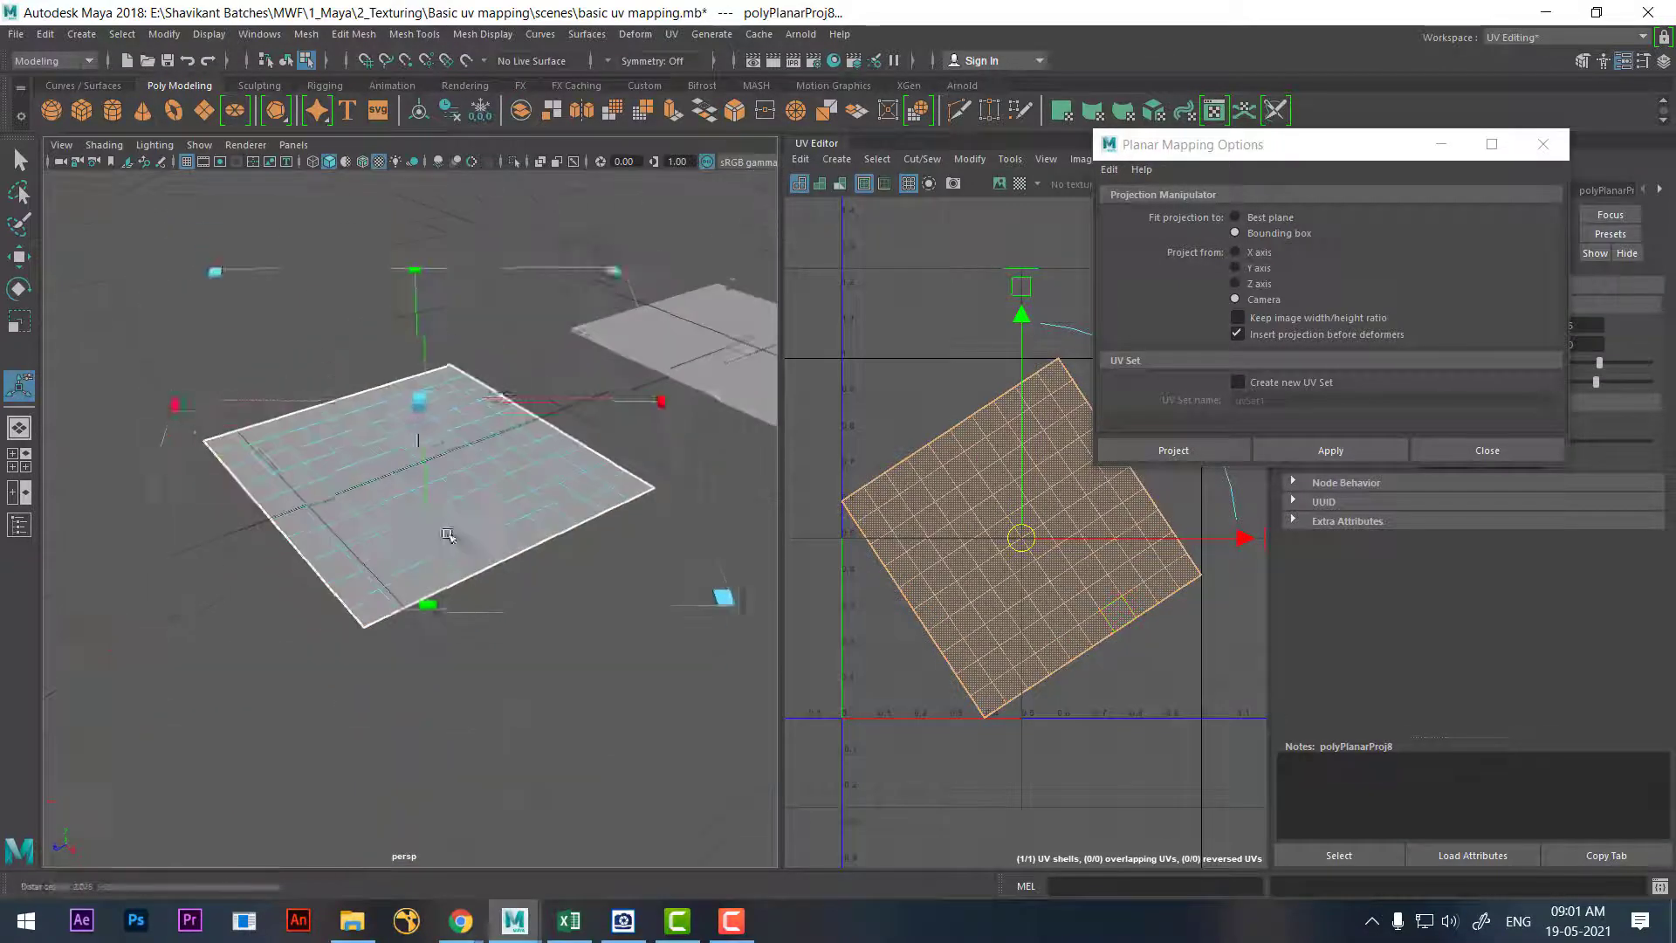
mouse_move(463, 557)
left_mouse_down("alt")
mouse_move(665, 524)
mouse_move(460, 568)
left_mouse_up("alt")
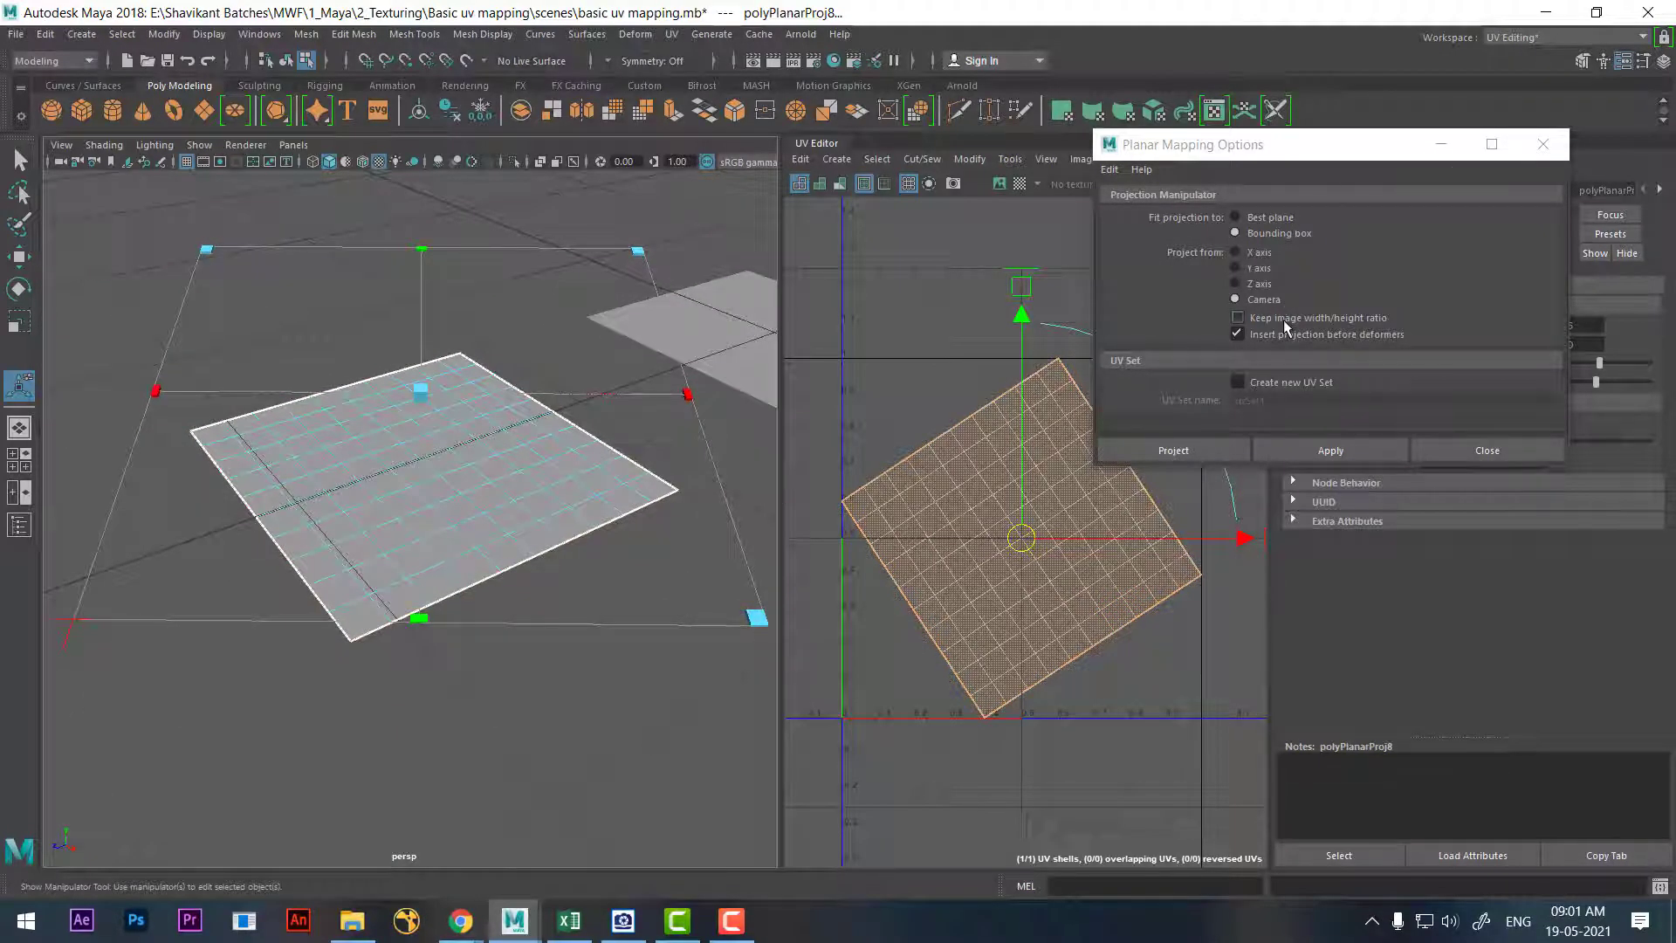
Apply a Y-axis planar projection and close the Planar Mapping options
left_click(1259, 269)
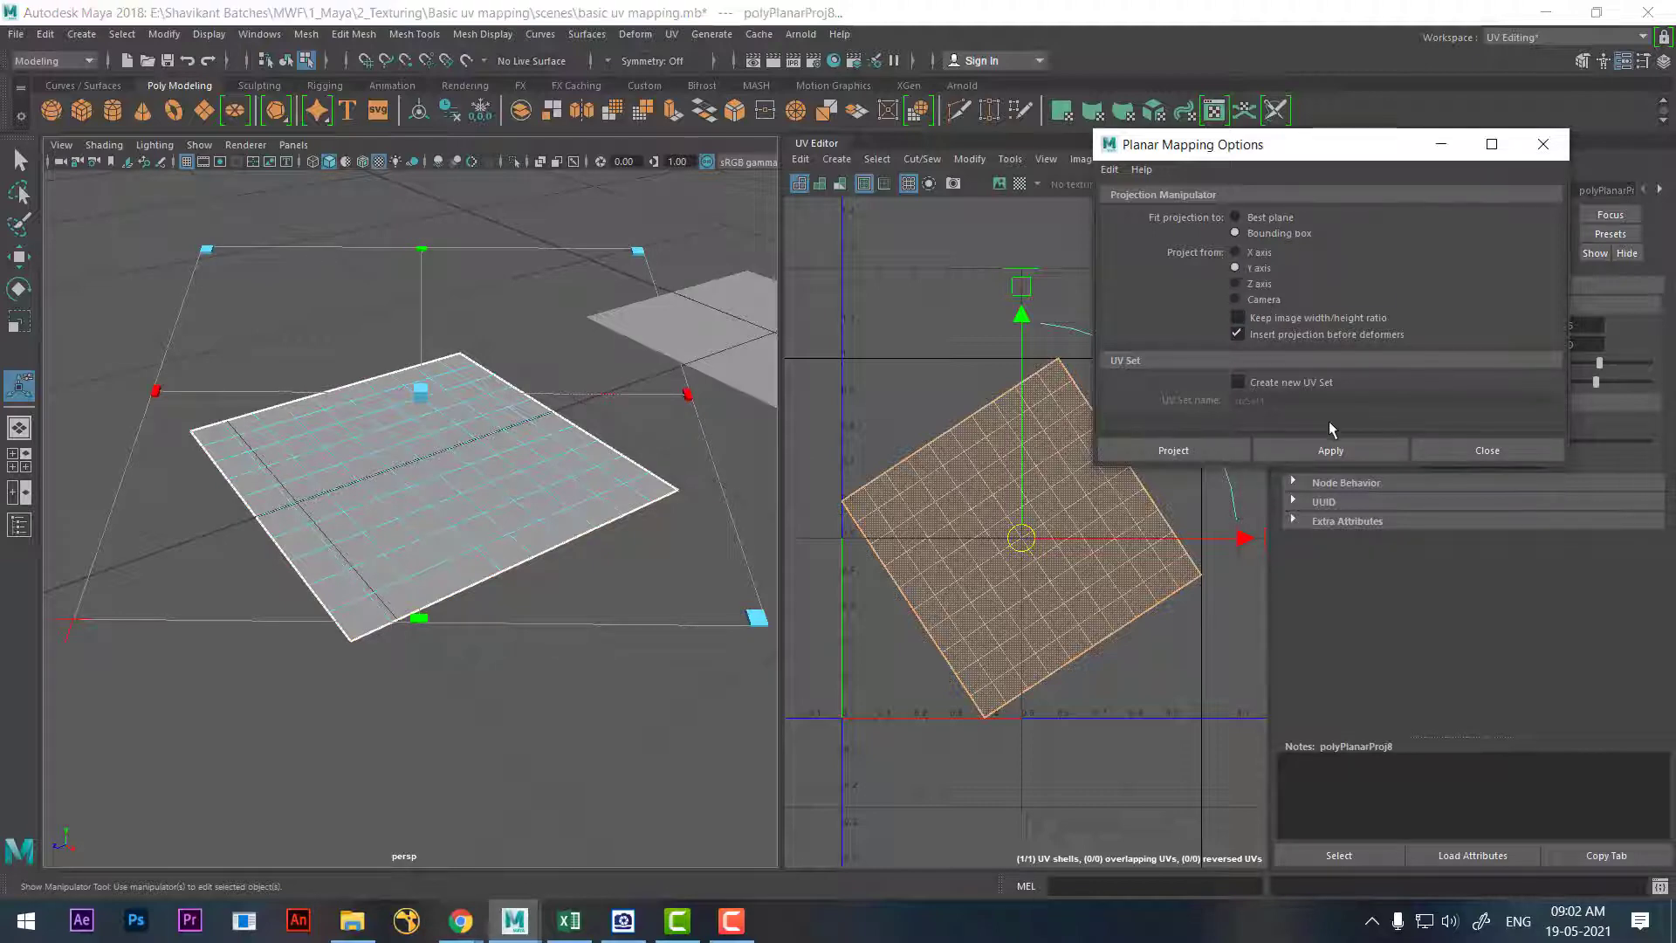
left_click(1329, 452)
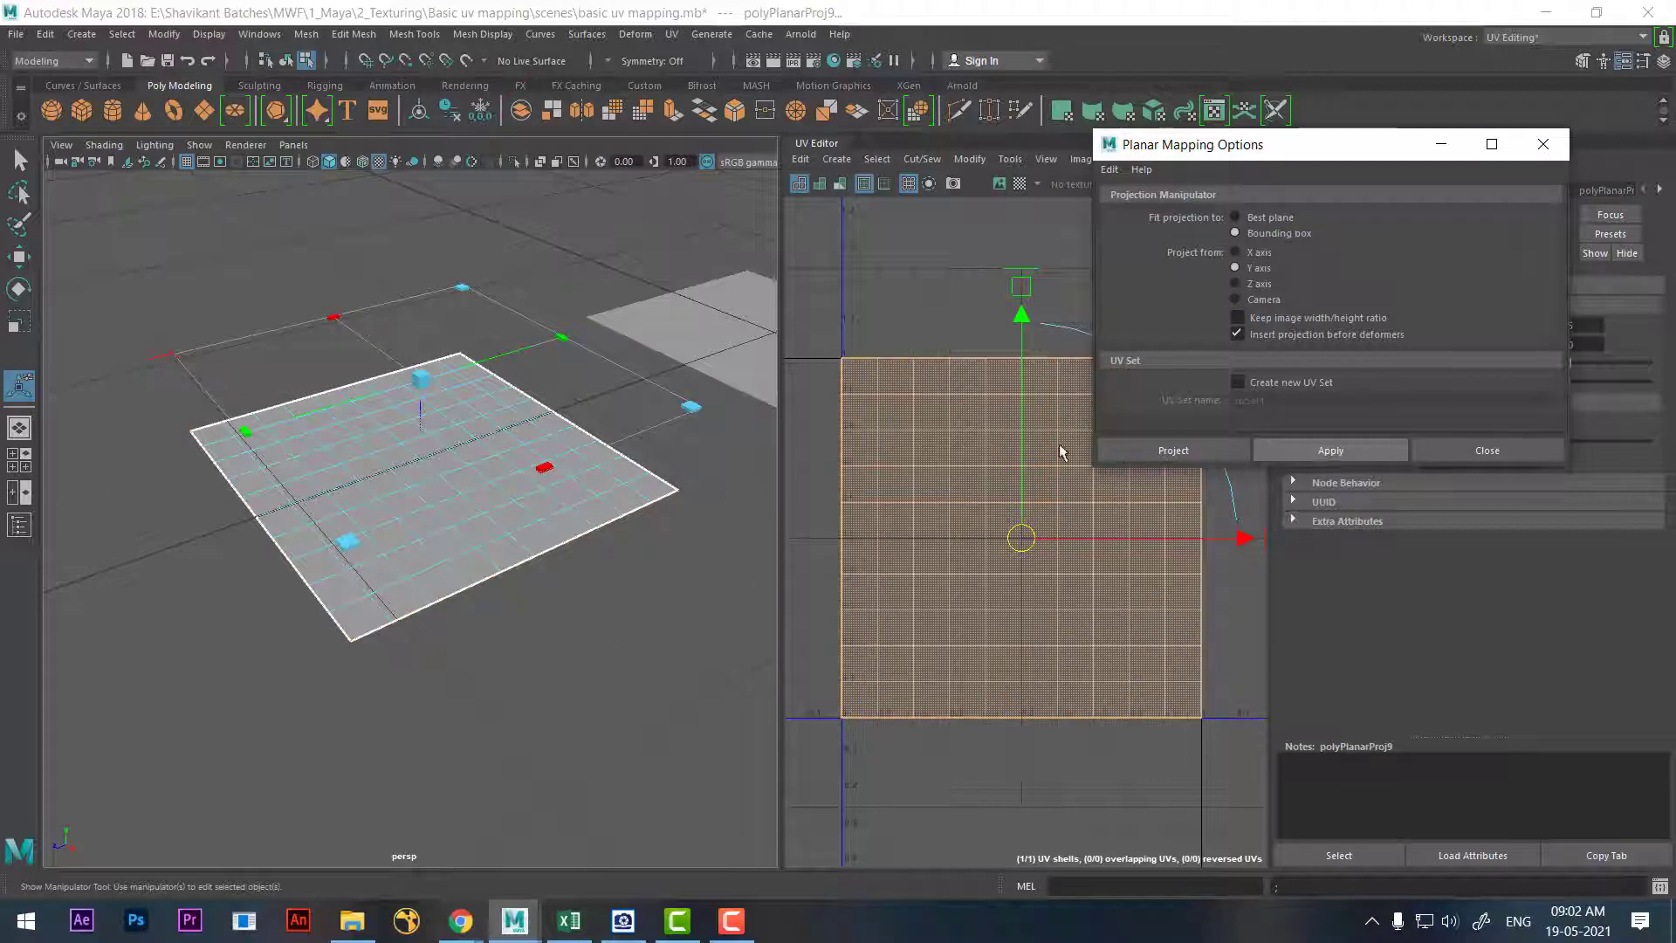
mouse_move(680, 550)
left_mouse_down("alt")
mouse_move(579, 590)
mouse_move(616, 546)
mouse_move(508, 540)
left_mouse_up("alt")
left_click(1538, 459)
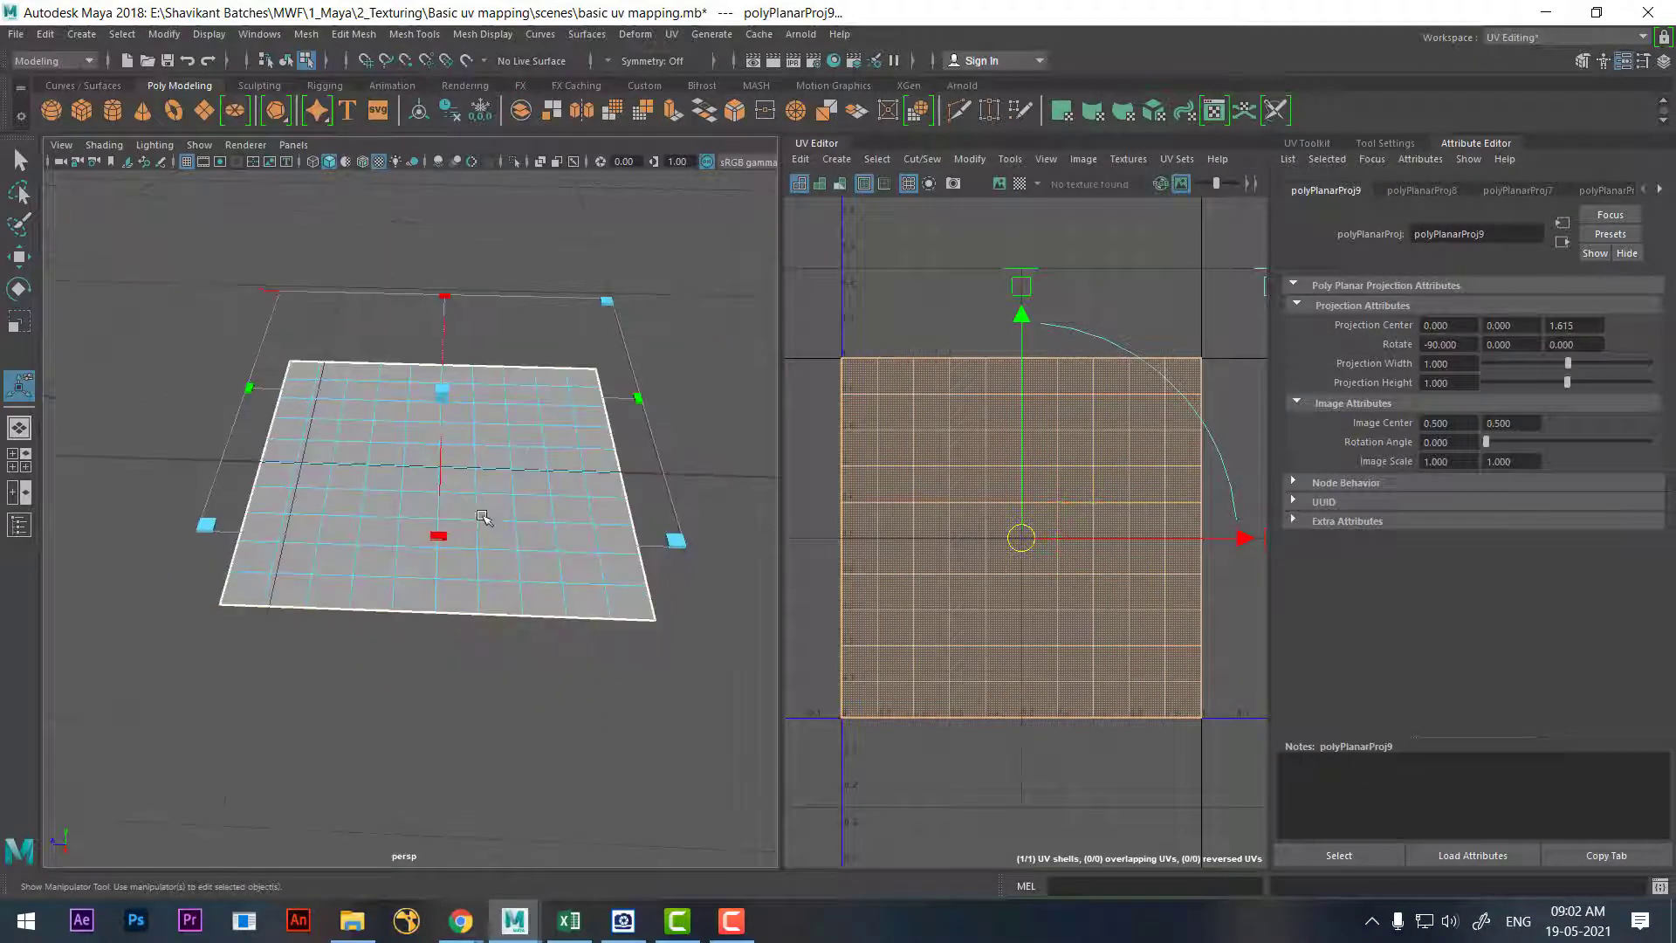
right_click_drag(489, 476, 627, 359)
Assign a new Lambert material to the plane with a Checker texture on Color
right_click_drag(407, 421, 434, 901)
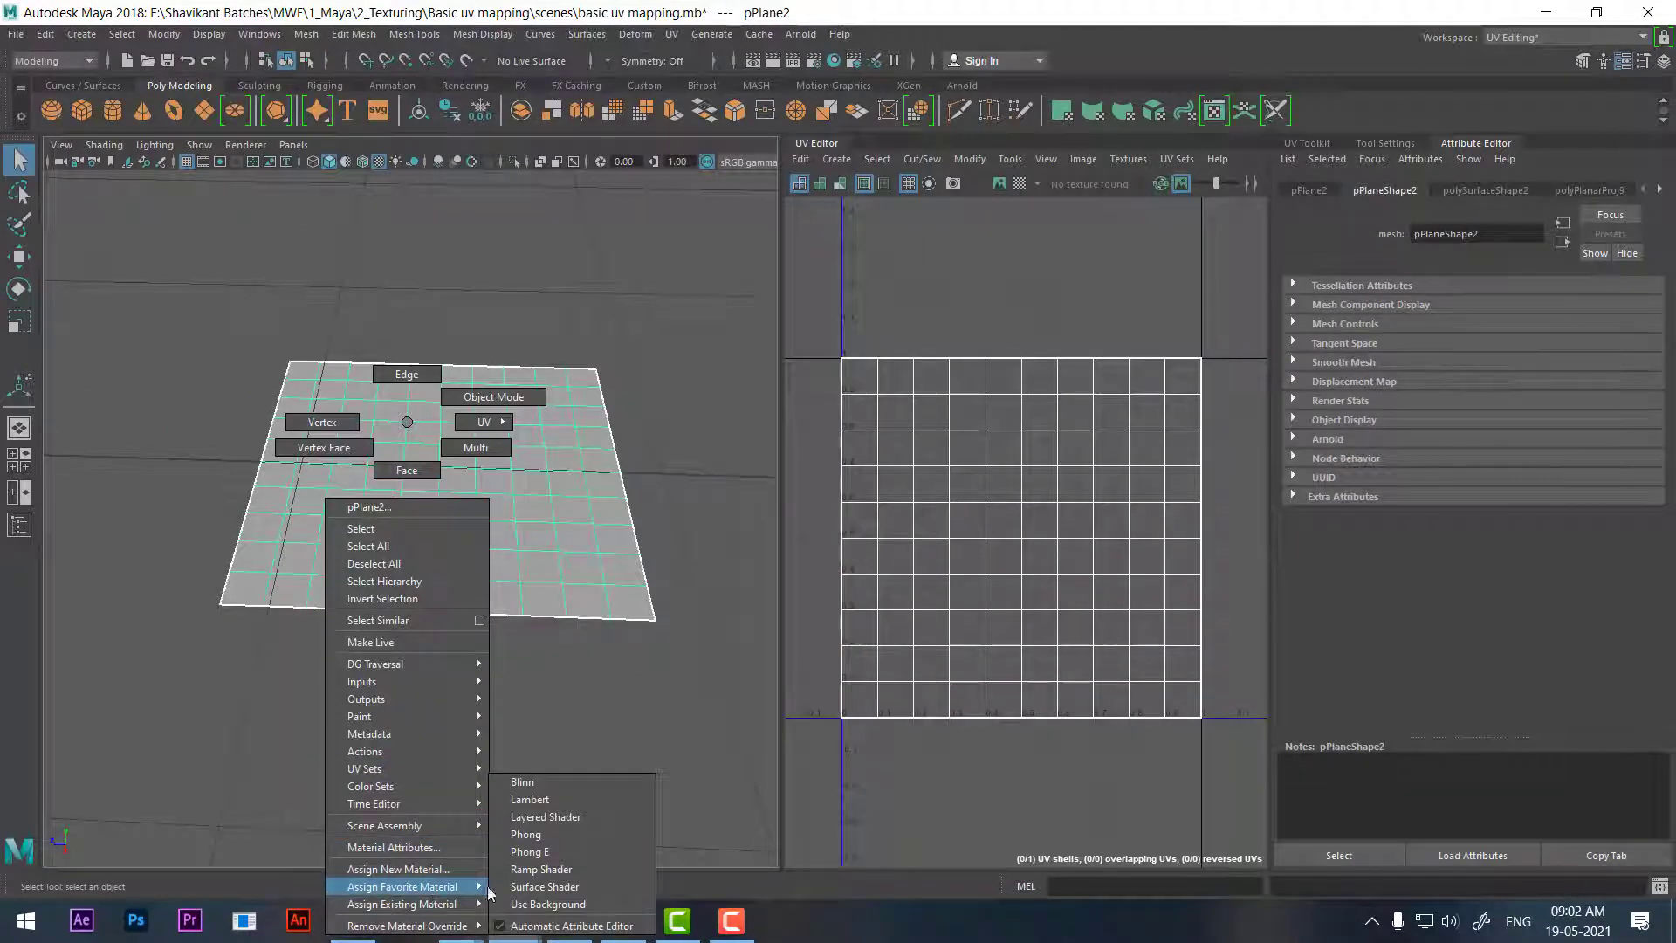
right_click_drag(489, 892, 529, 799)
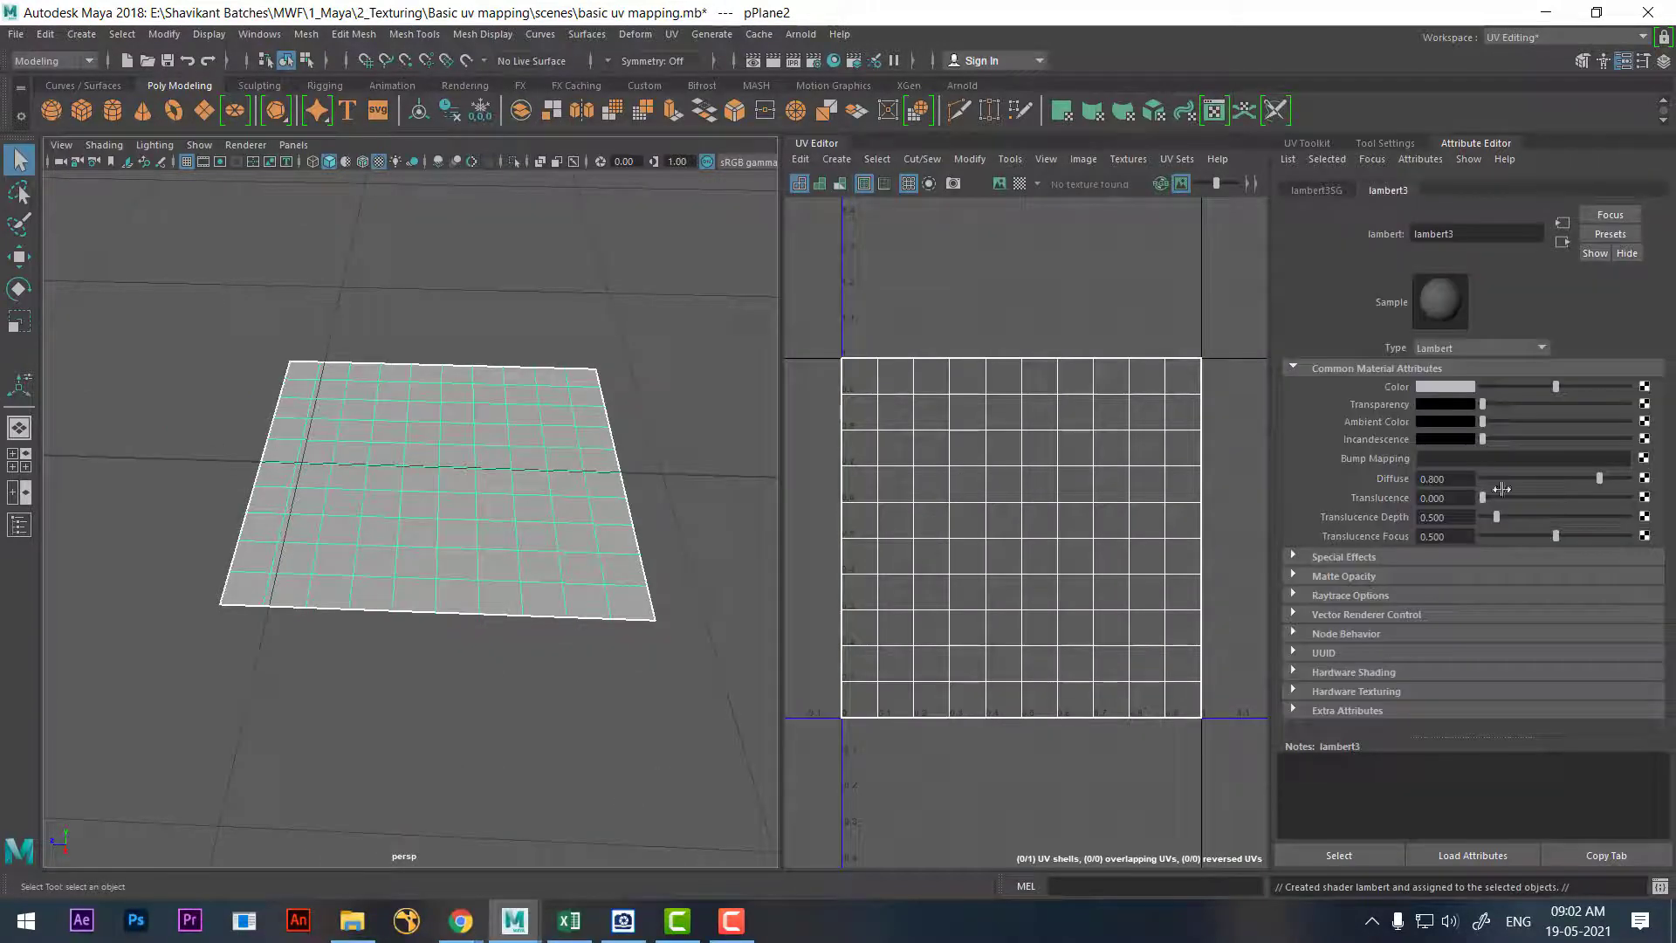
left_click(1646, 385)
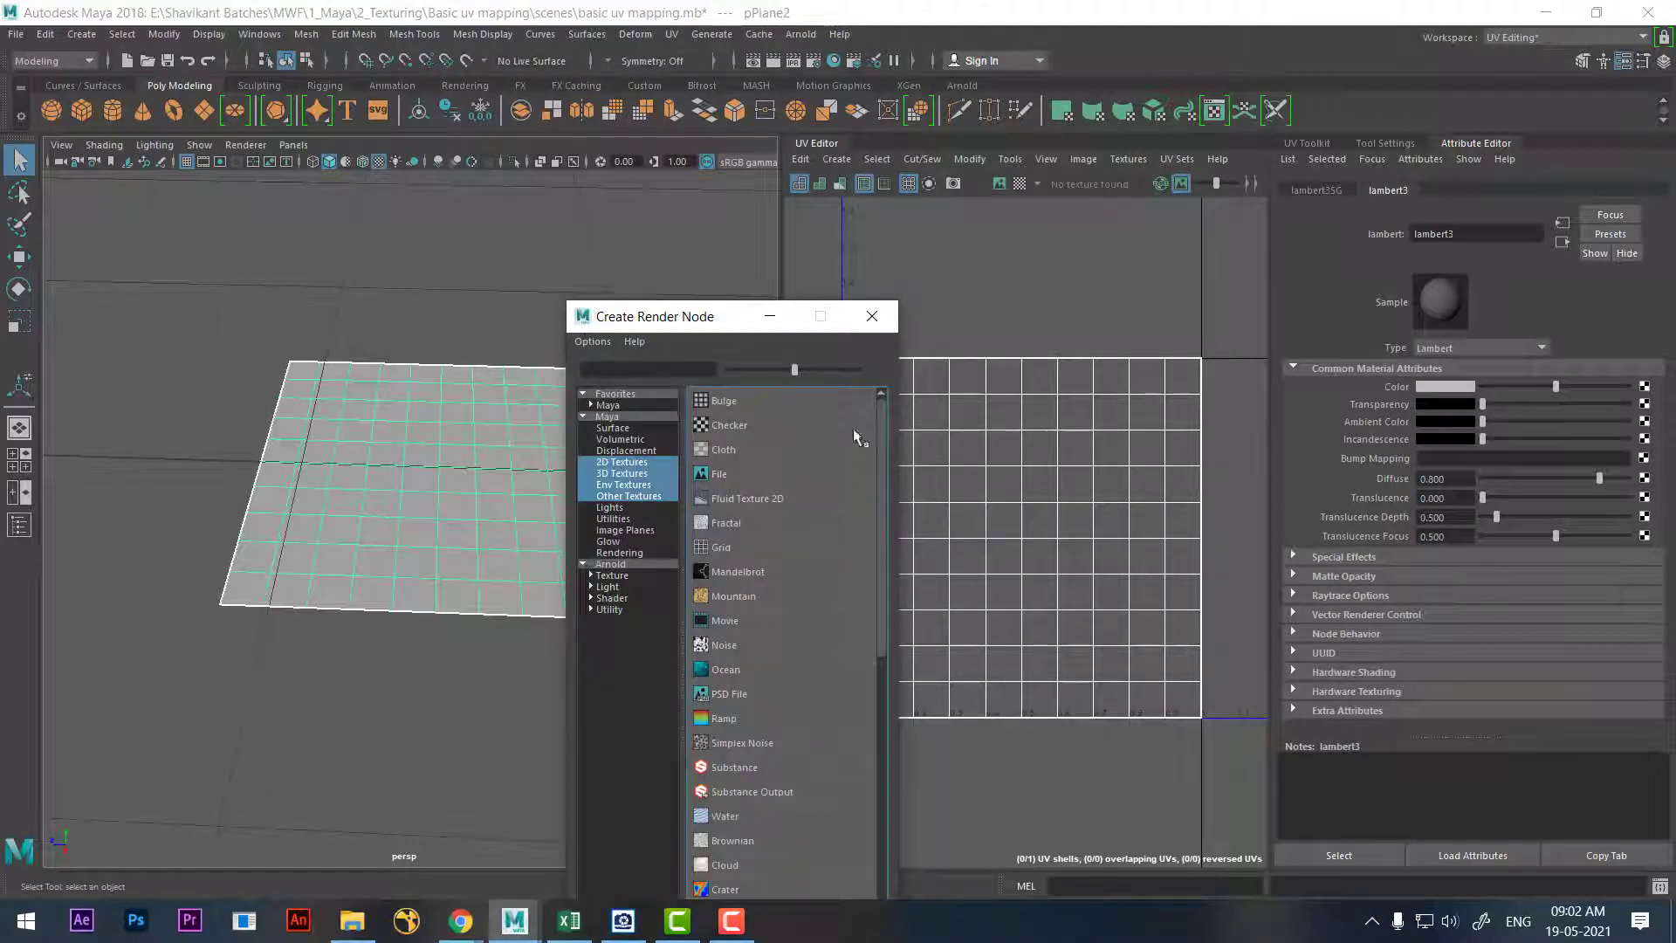
left_click(727, 426)
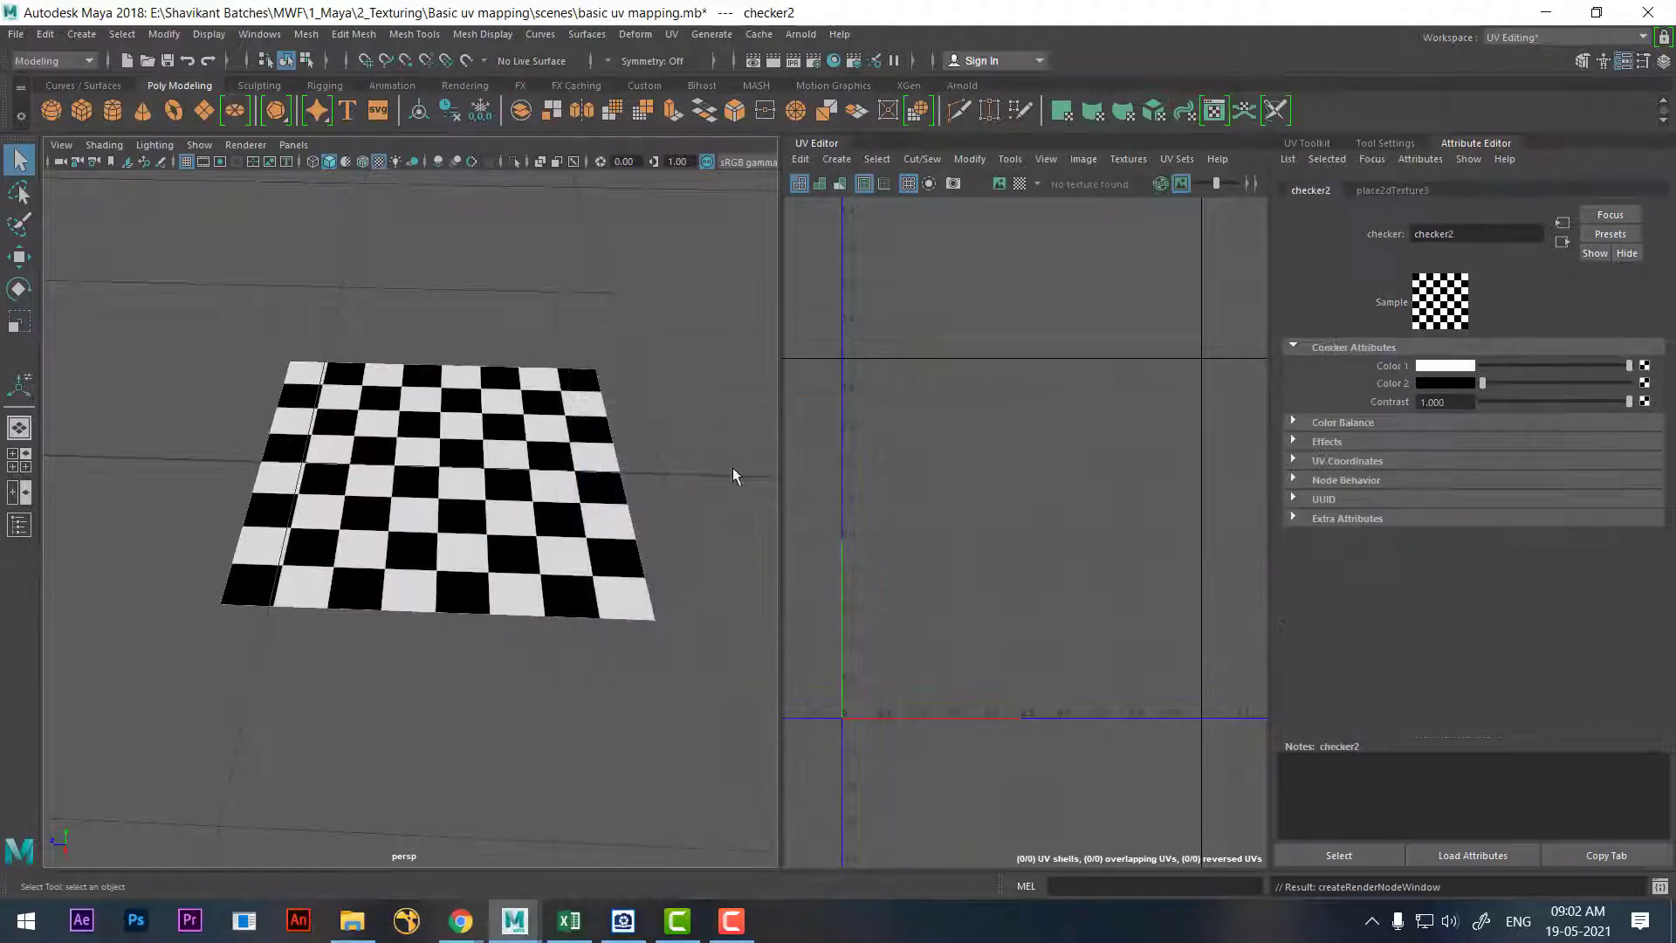
right_click_drag(563, 589, 385, 591, "alt")
mouse_move(385, 591)
left_mouse_down("alt")
mouse_move(479, 628)
mouse_move(561, 527)
left_mouse_up("alt")
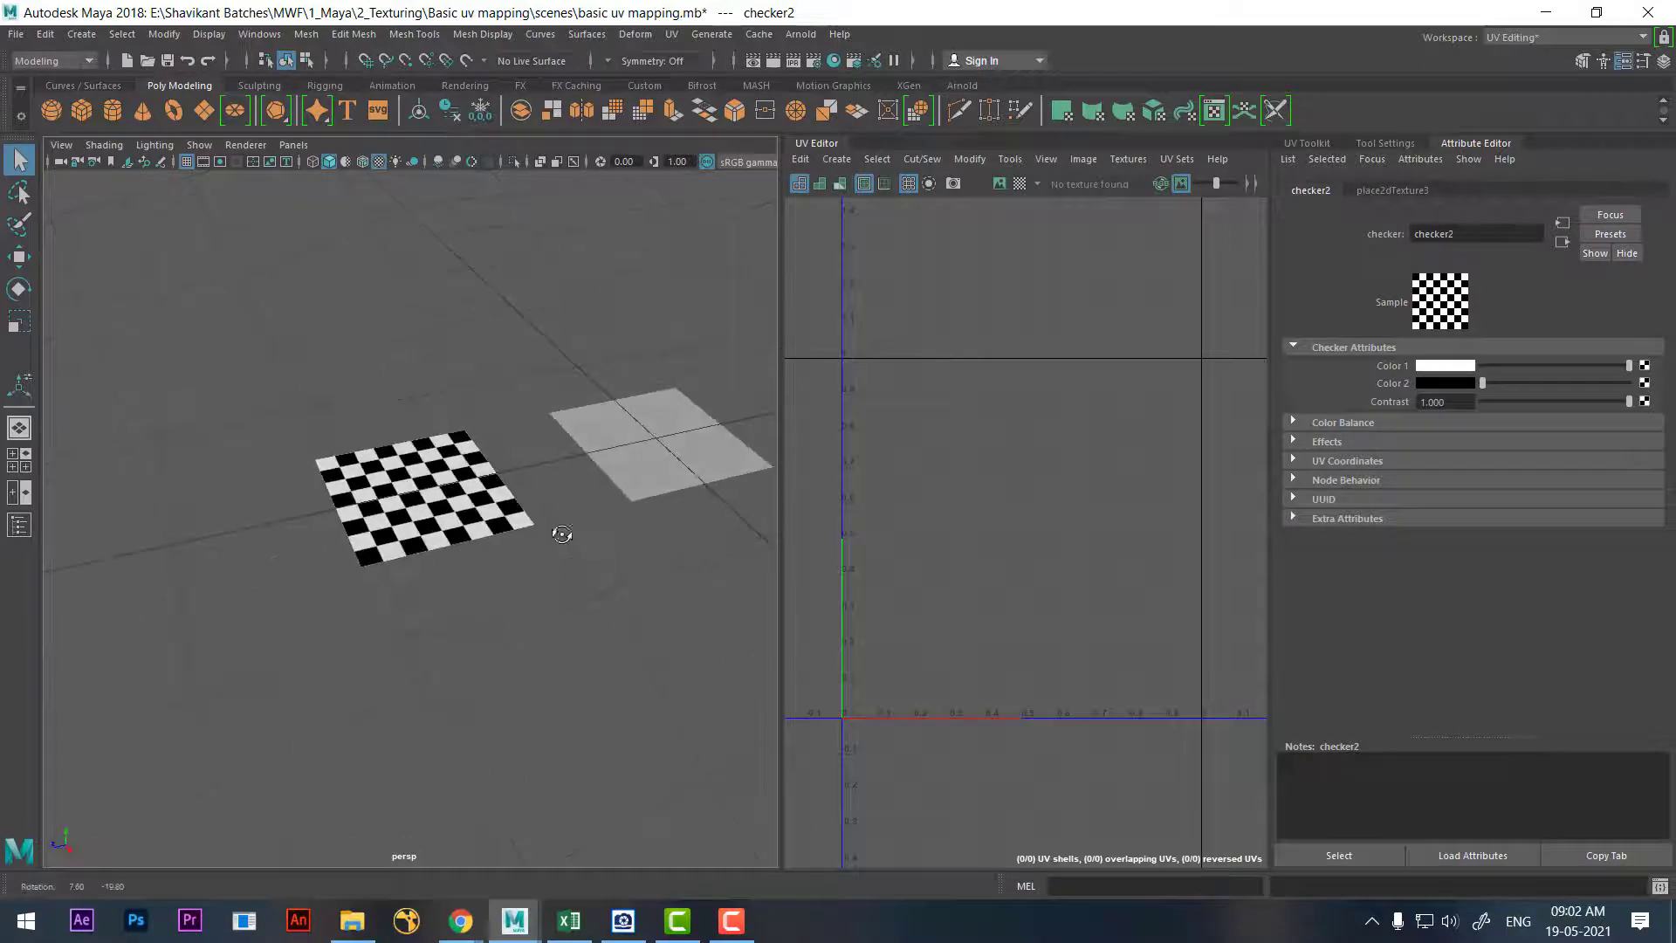
Duplicate the checkered plane as pPlane3 and move the copy away from the original
left_click(463, 532)
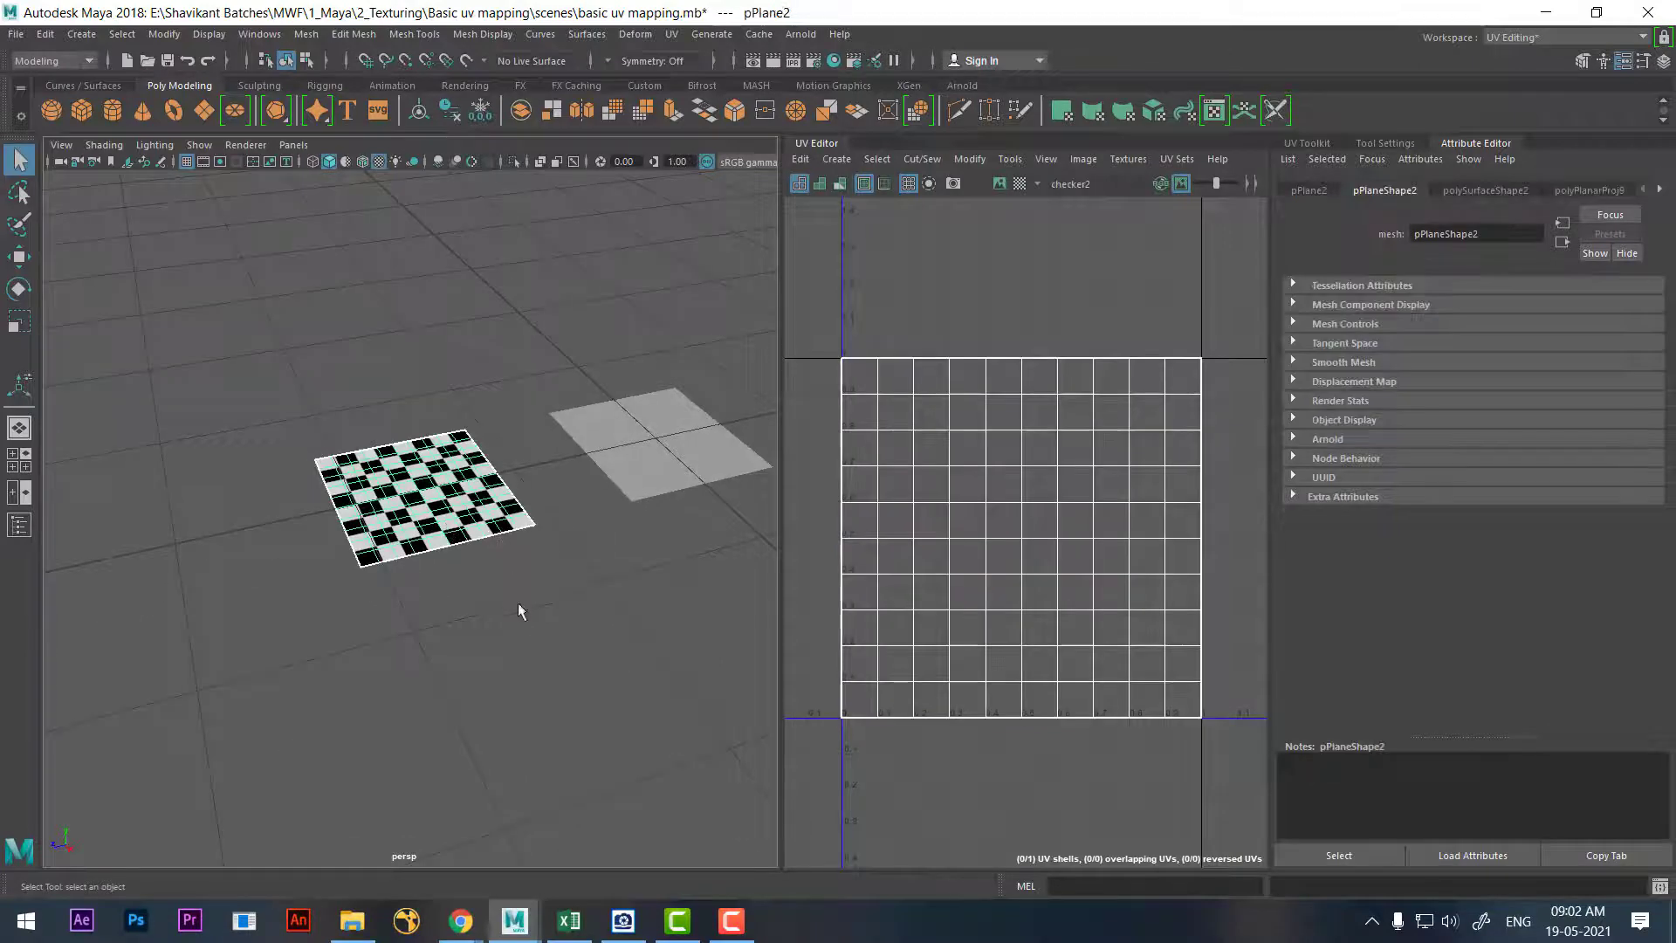
key("ctrl+d")
key("w")
mouse_move(522, 602)
left_mouse_down("alt")
mouse_move(528, 580)
mouse_move(349, 419)
left_mouse_up("alt")
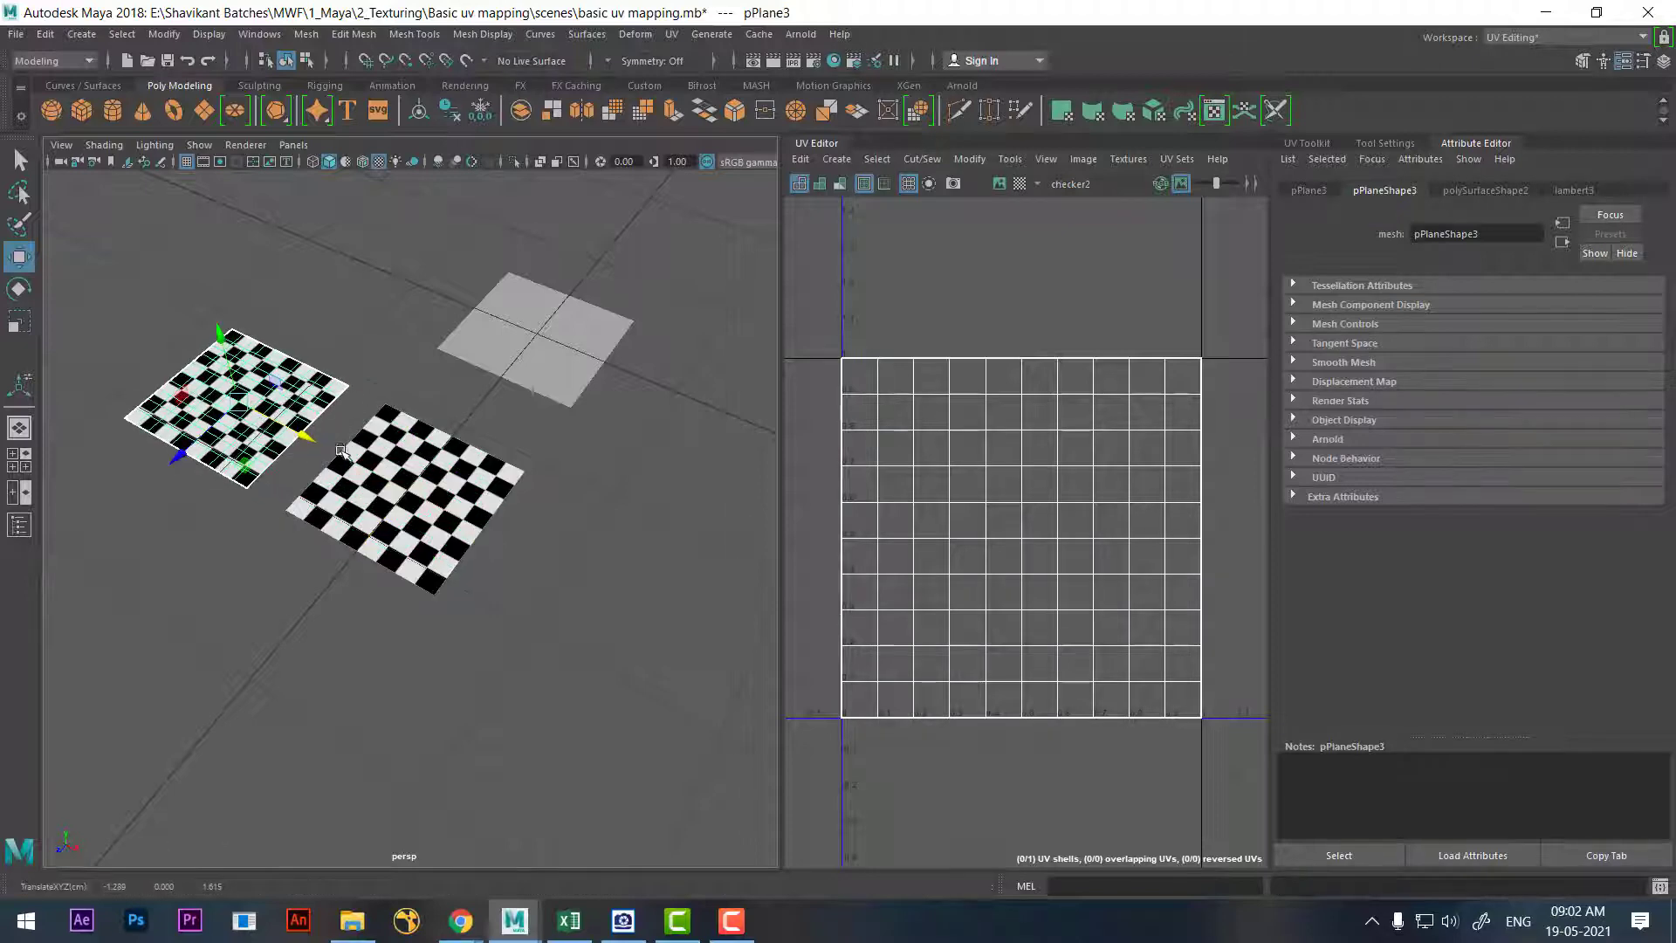
scroll(389, 493, "up", 3)
key("f")
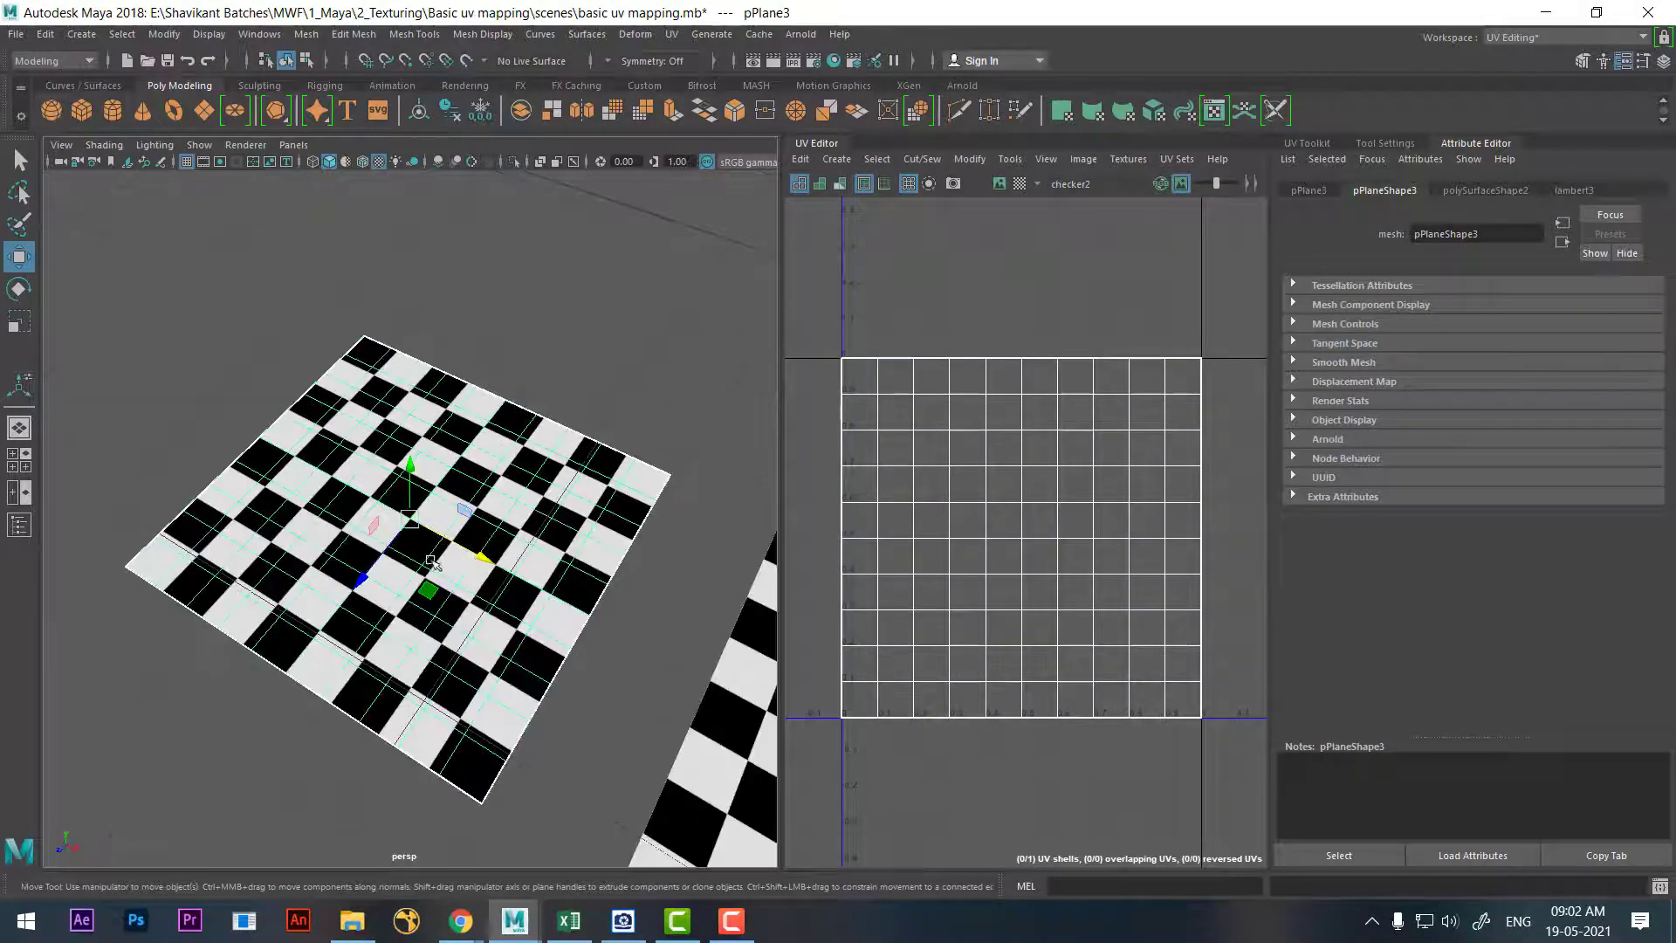
left_click_drag(393, 498, 502, 663, "alt")
left_click(569, 674)
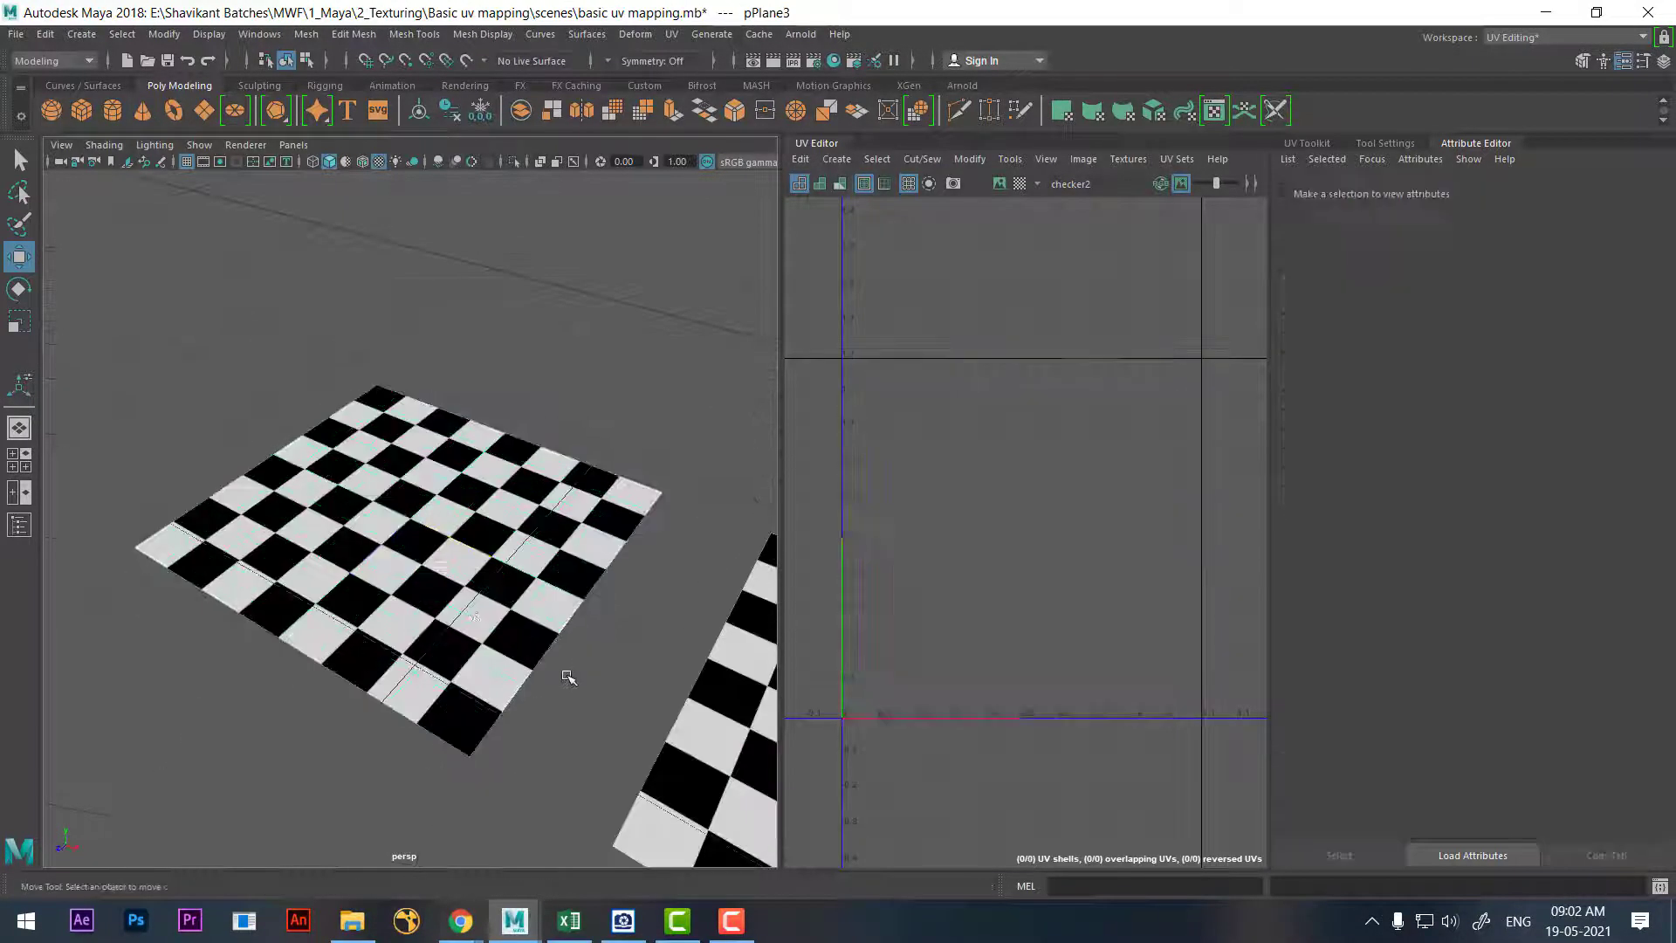
left_click(421, 421)
right_click_drag(421, 422, 454, 896)
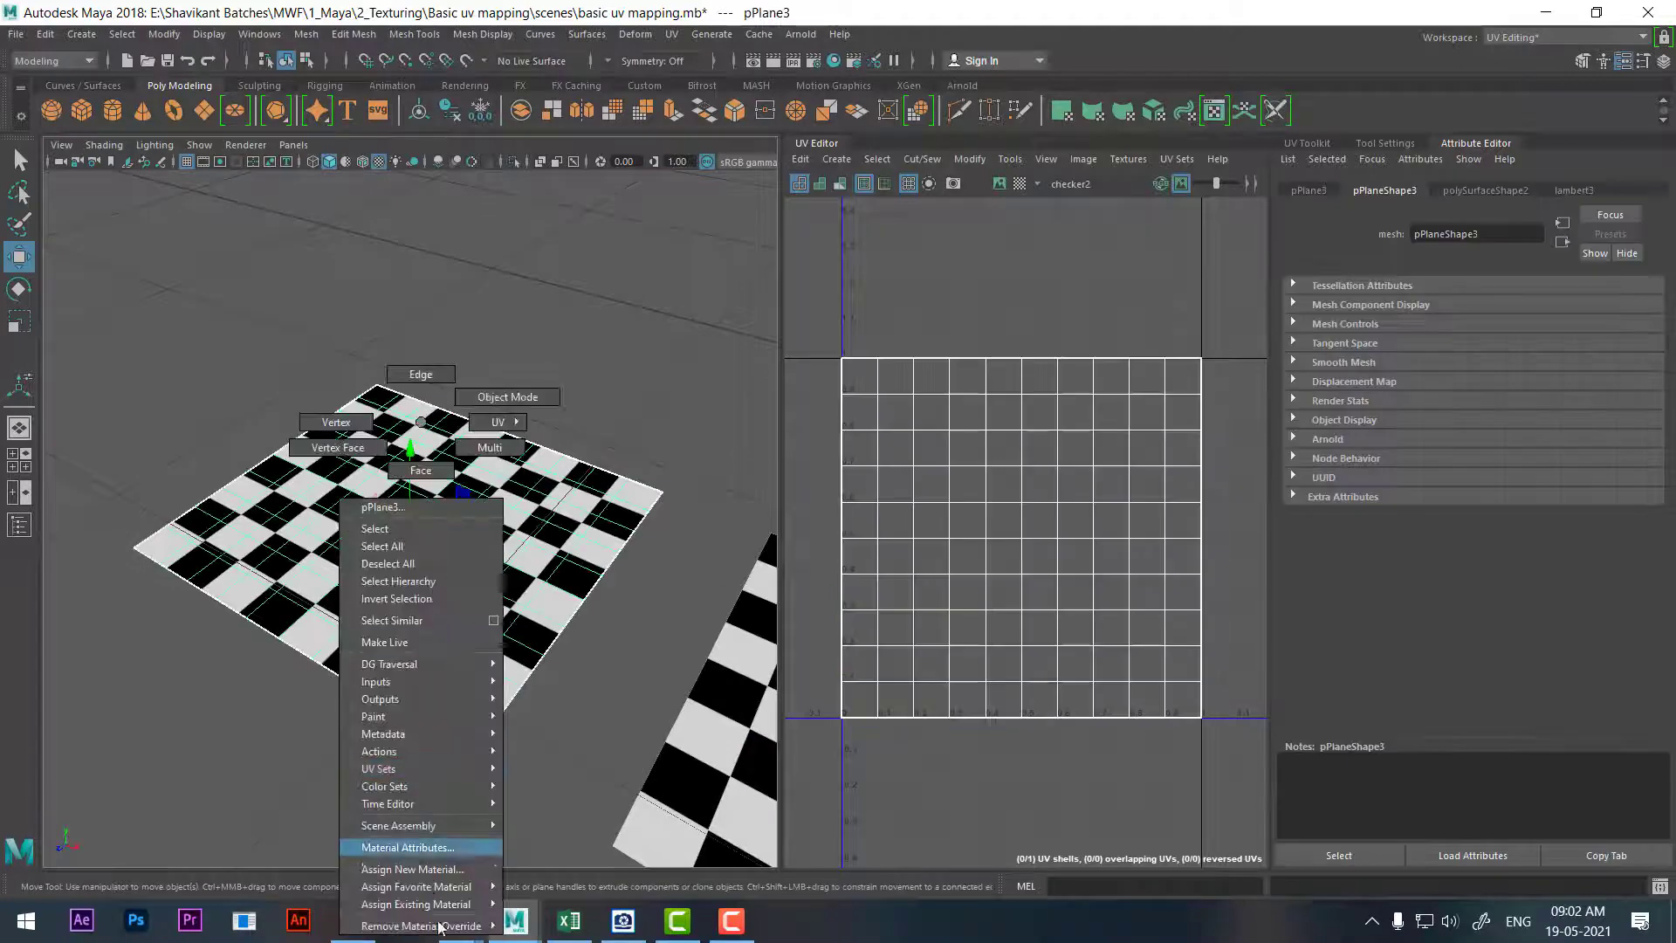
Give the copied plane a new Blinn material (blinn2) with a File texture (file2) on Color
left_click(453, 871)
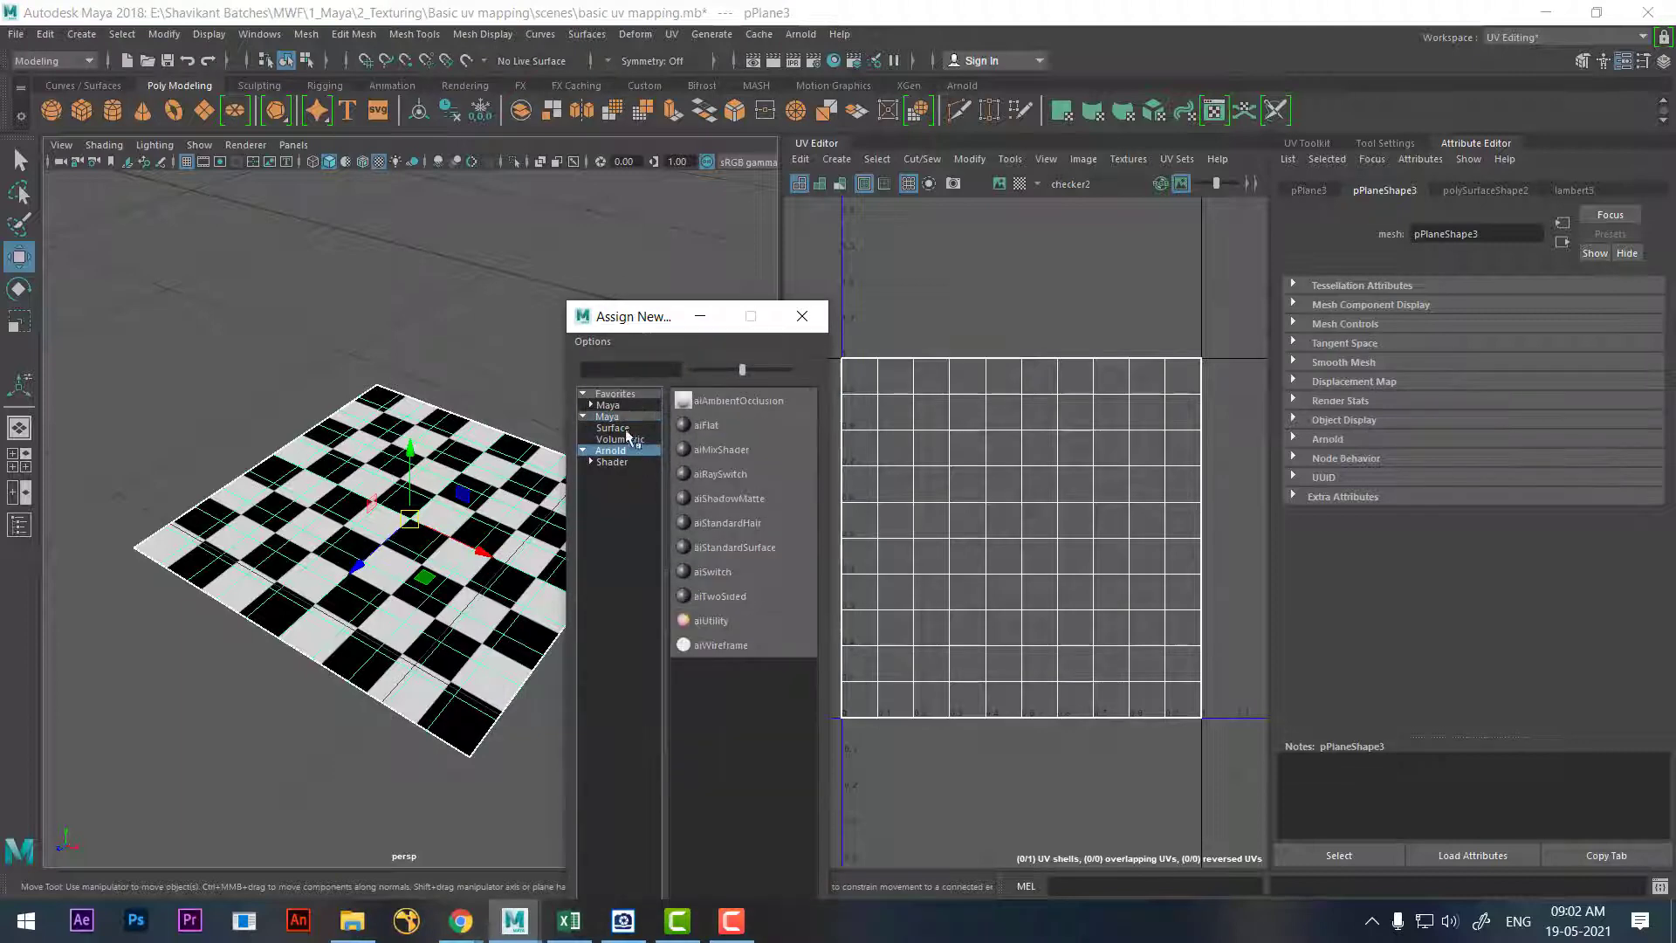
key("Down")
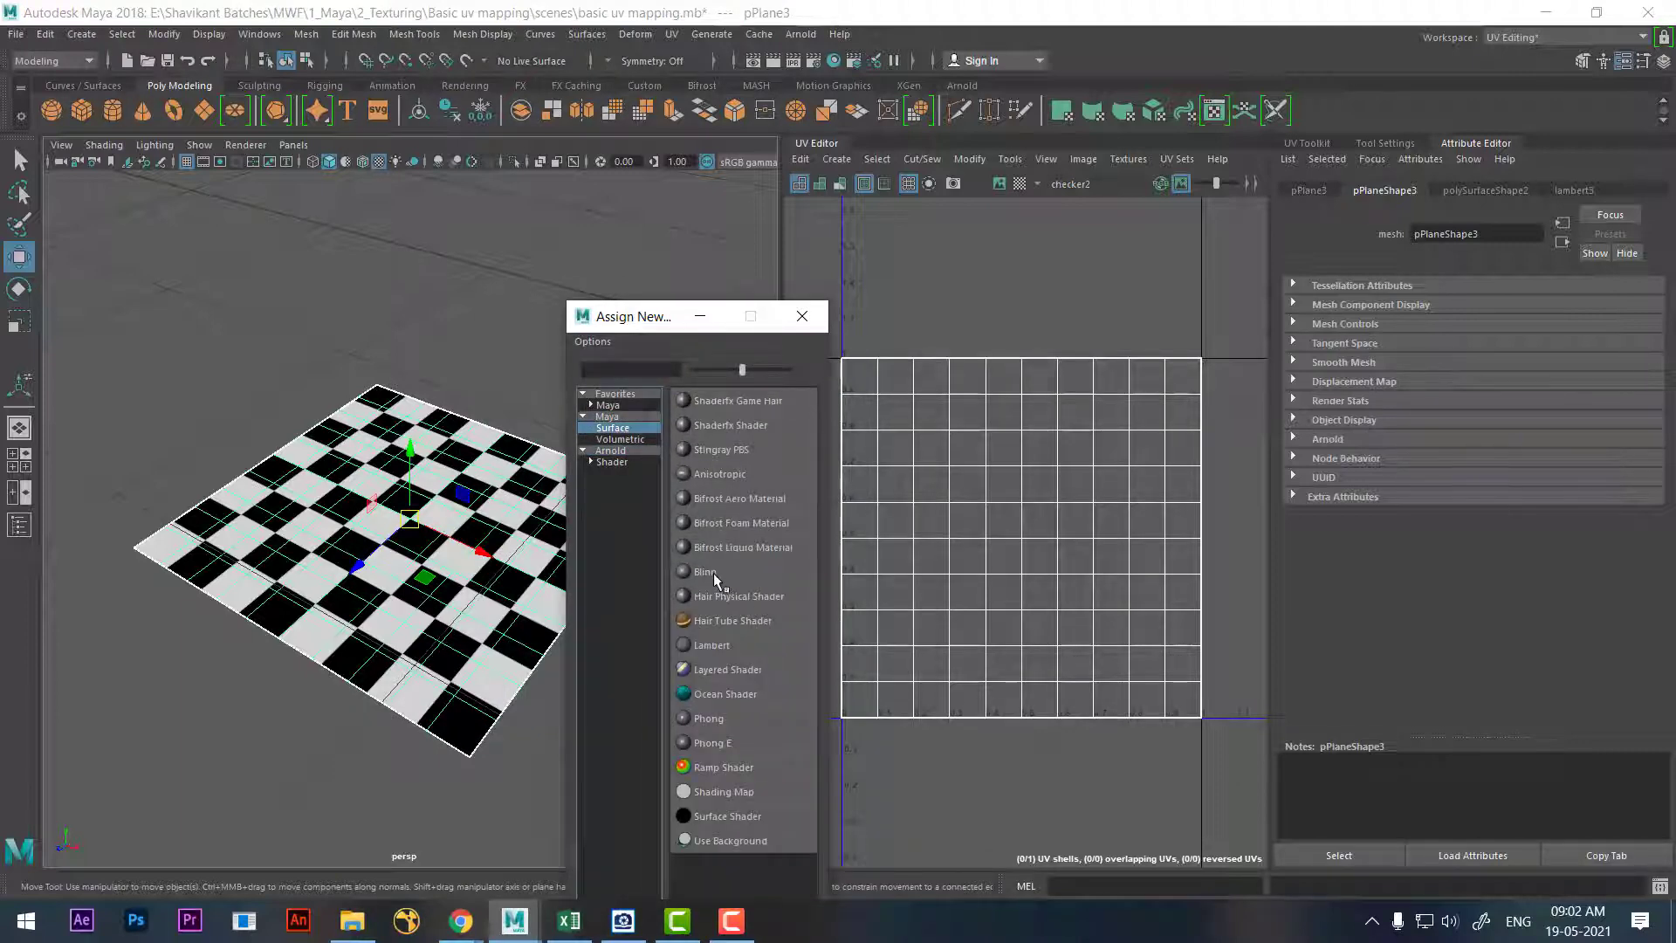
left_click(714, 574)
left_click_drag(434, 687, 506, 696, "alt")
left_click(1634, 387)
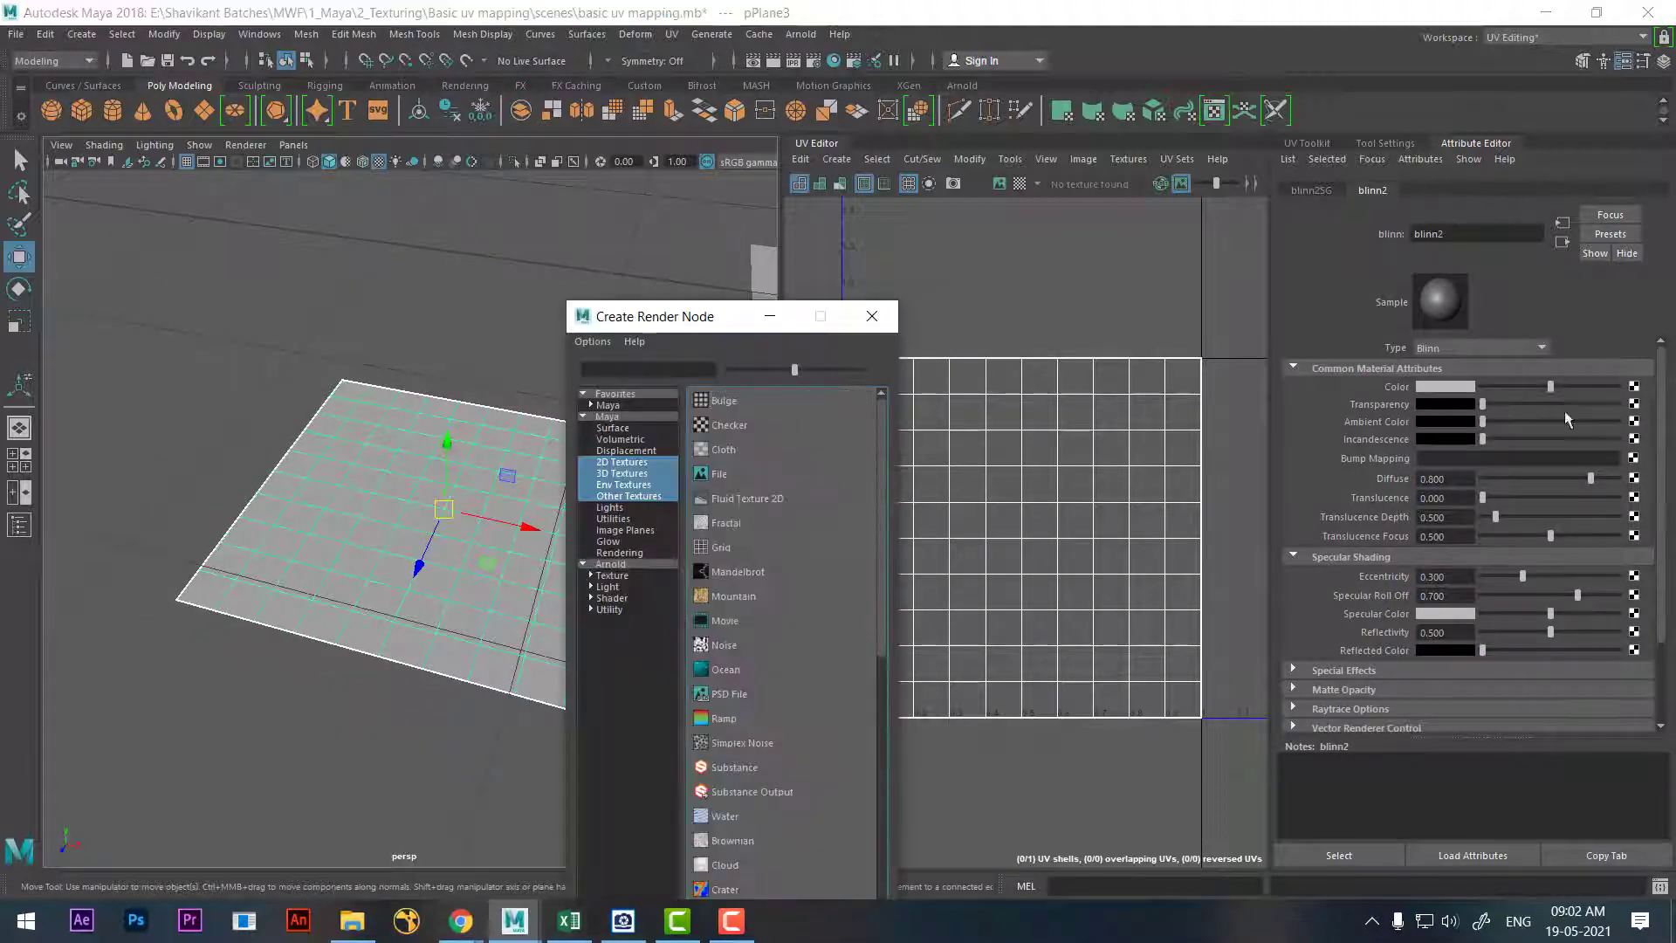
left_click(792, 473)
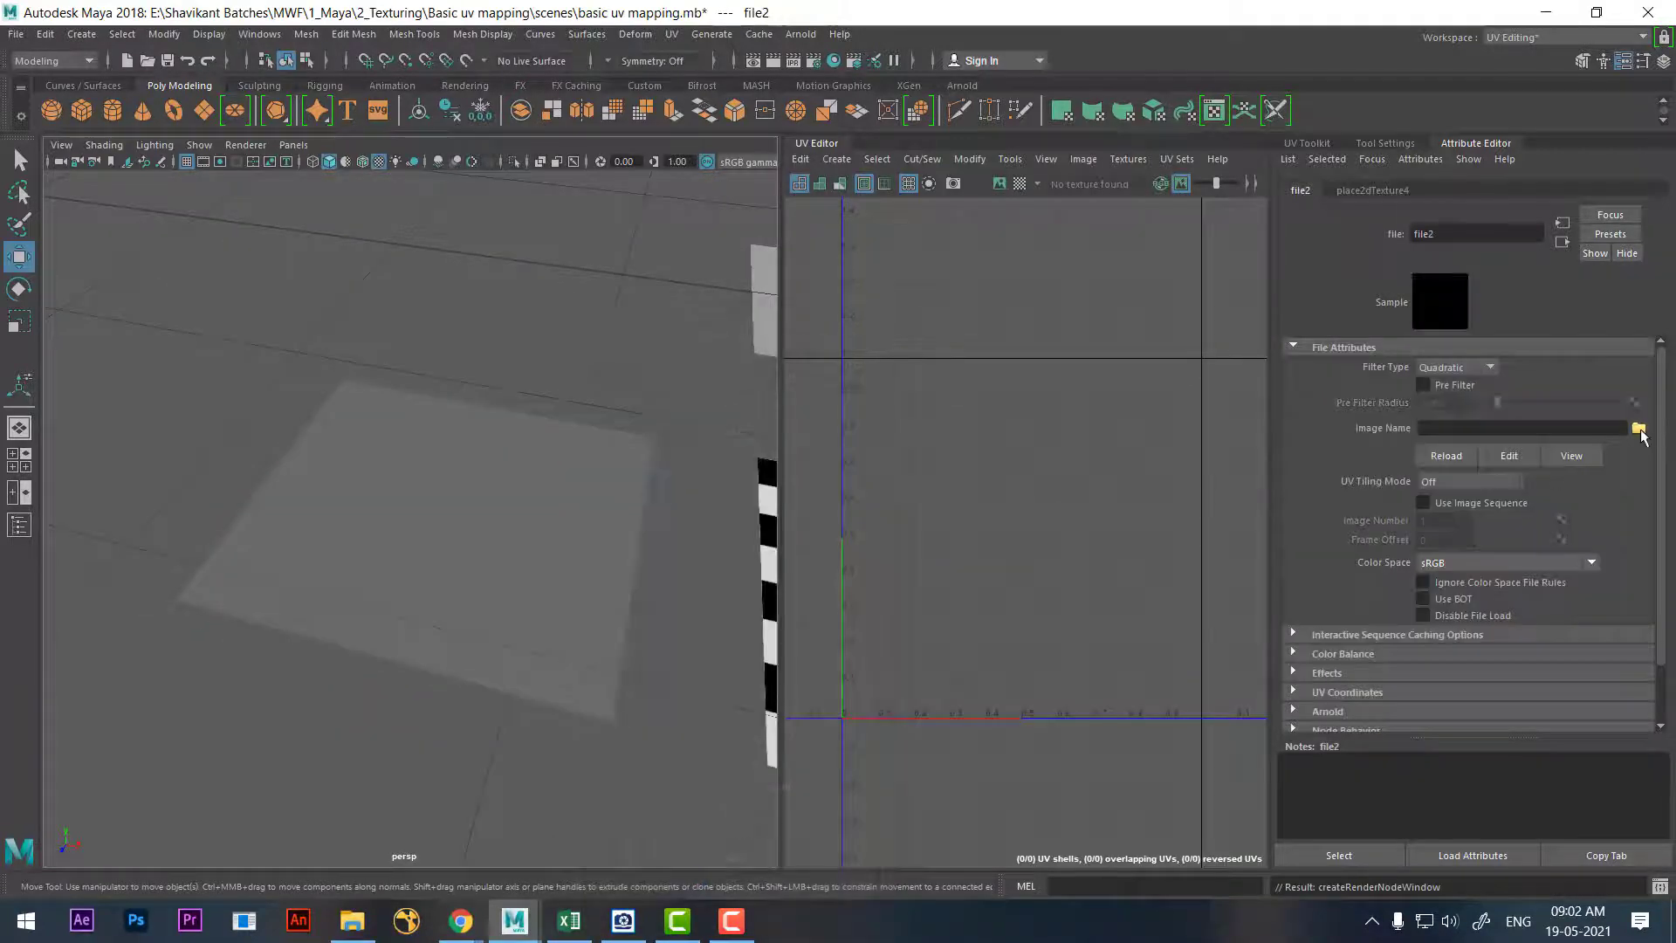
Load carved_panel_1024.jpg into file2 so the plane shows the carved wooden panel
left_click(1639, 429)
left_click(522, 347)
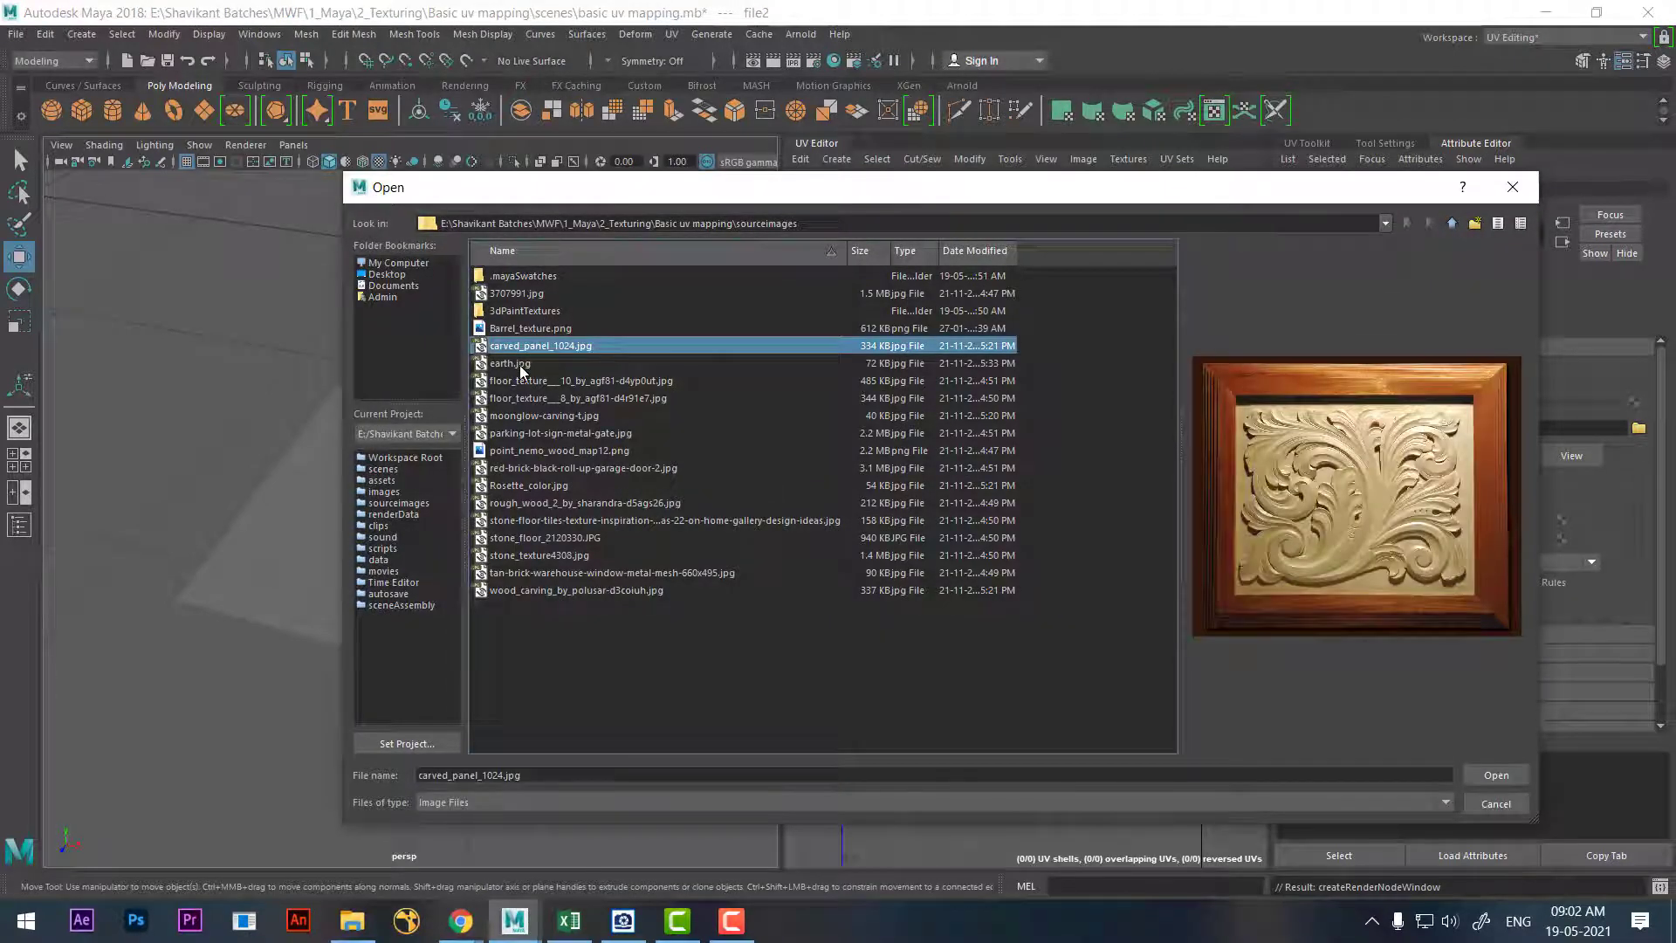
key("Return")
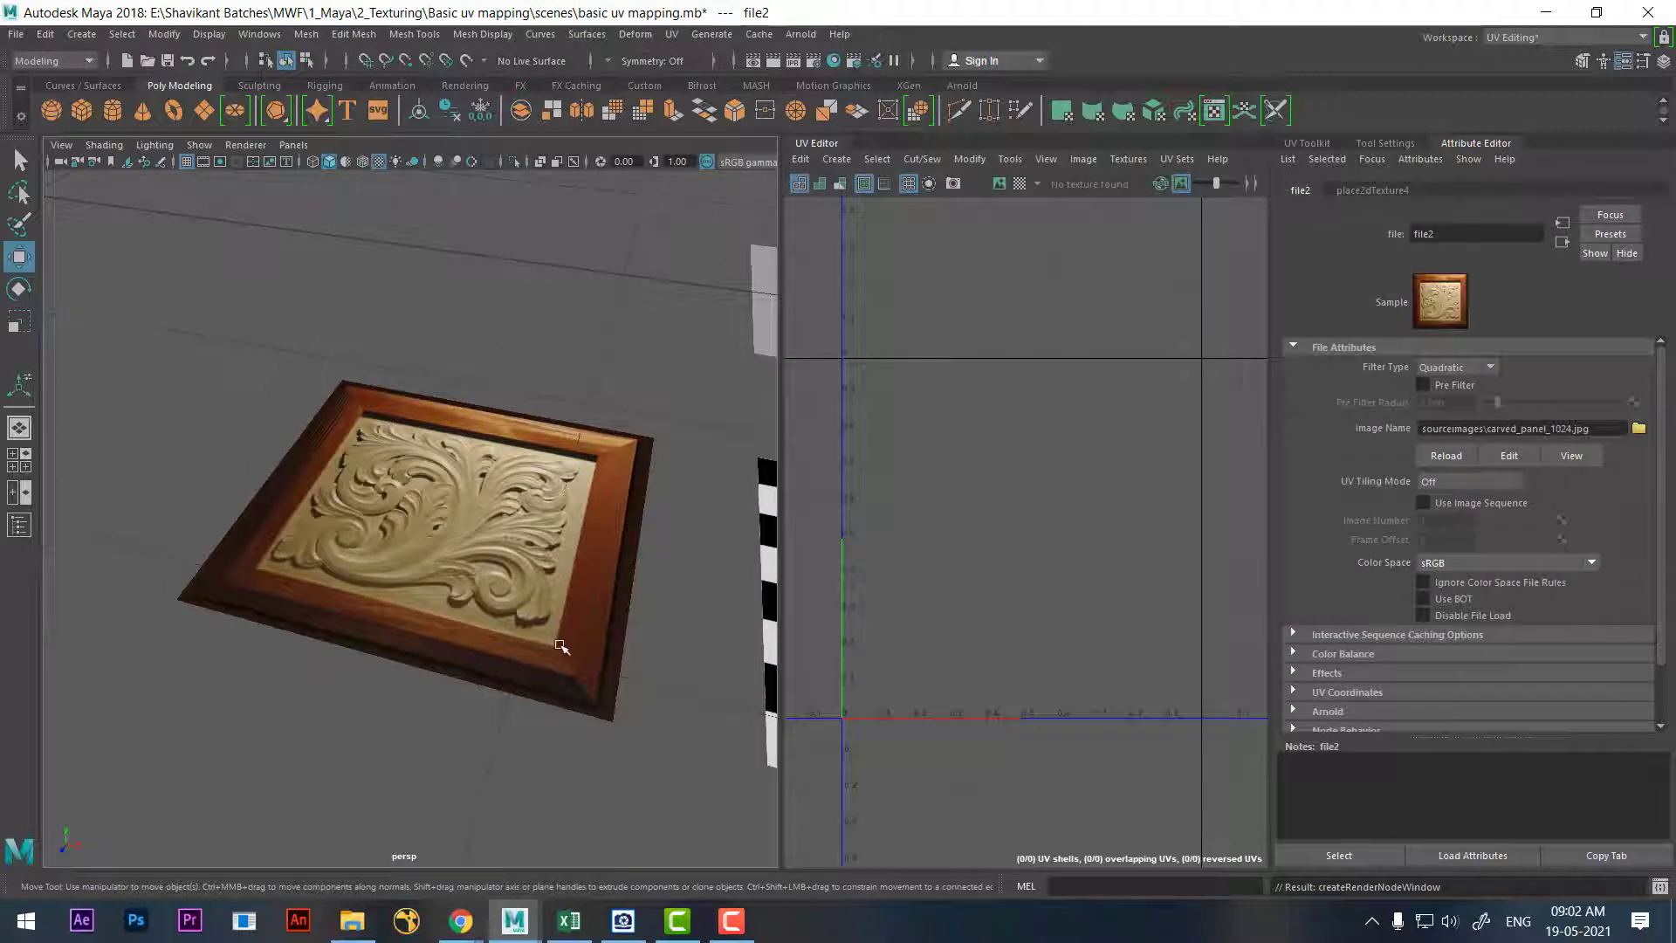
mouse_move(541, 664)
left_mouse_down("alt")
mouse_move(586, 711)
mouse_move(535, 658)
mouse_move(568, 703)
mouse_move(580, 673)
left_mouse_up("alt")
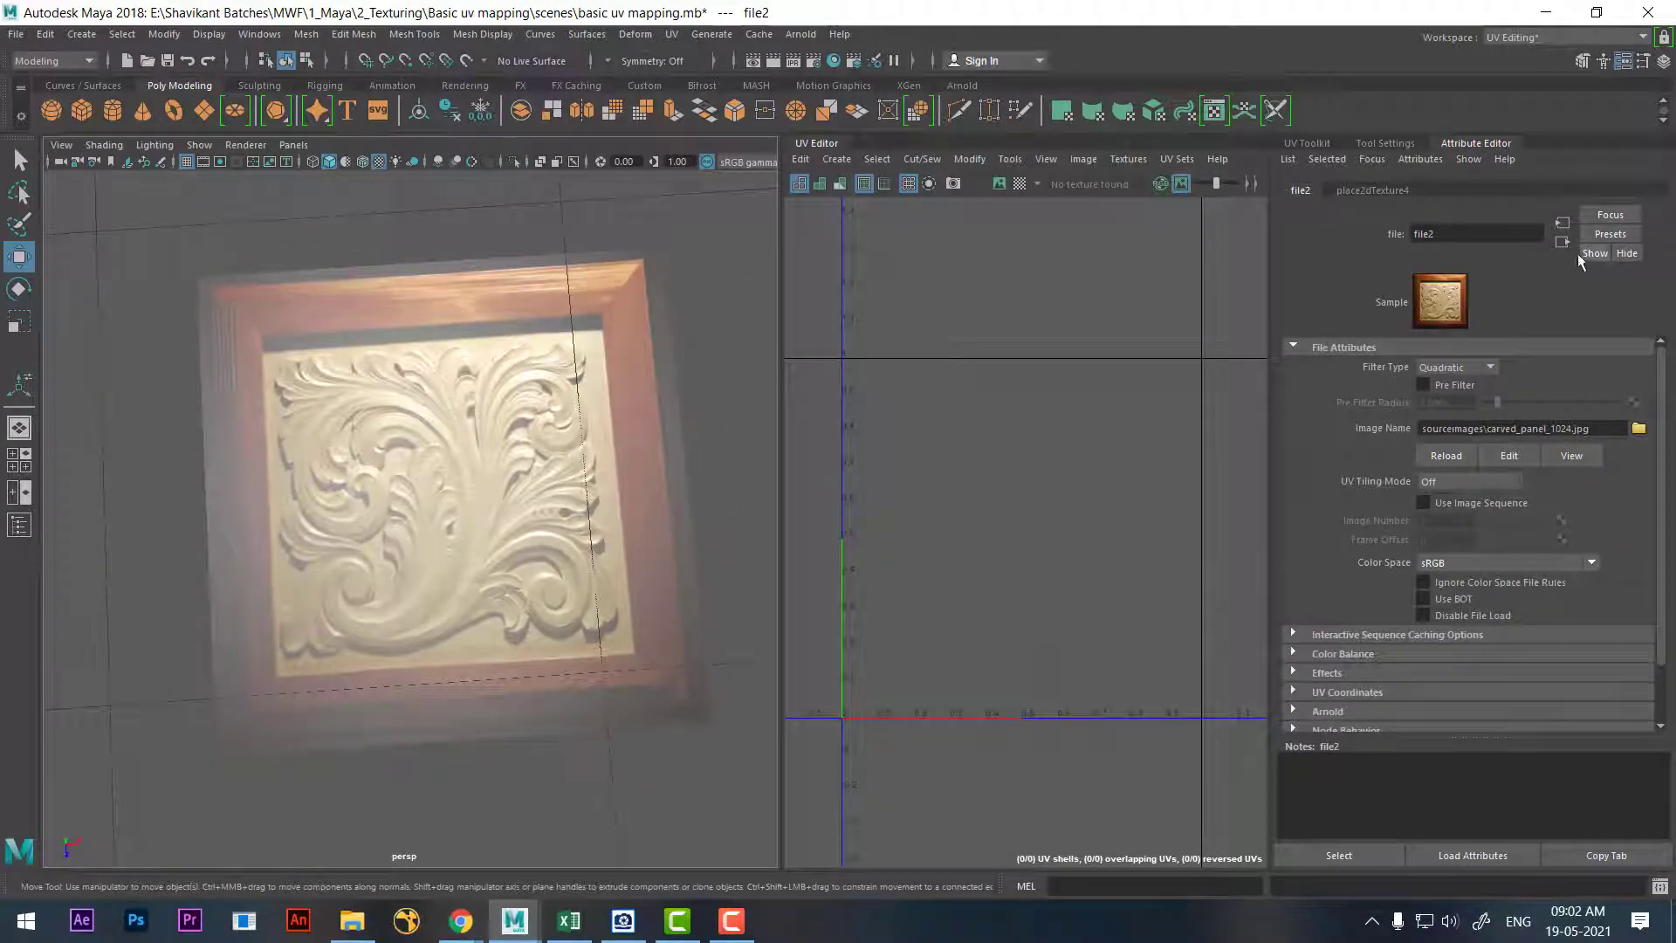
left_click(1563, 241)
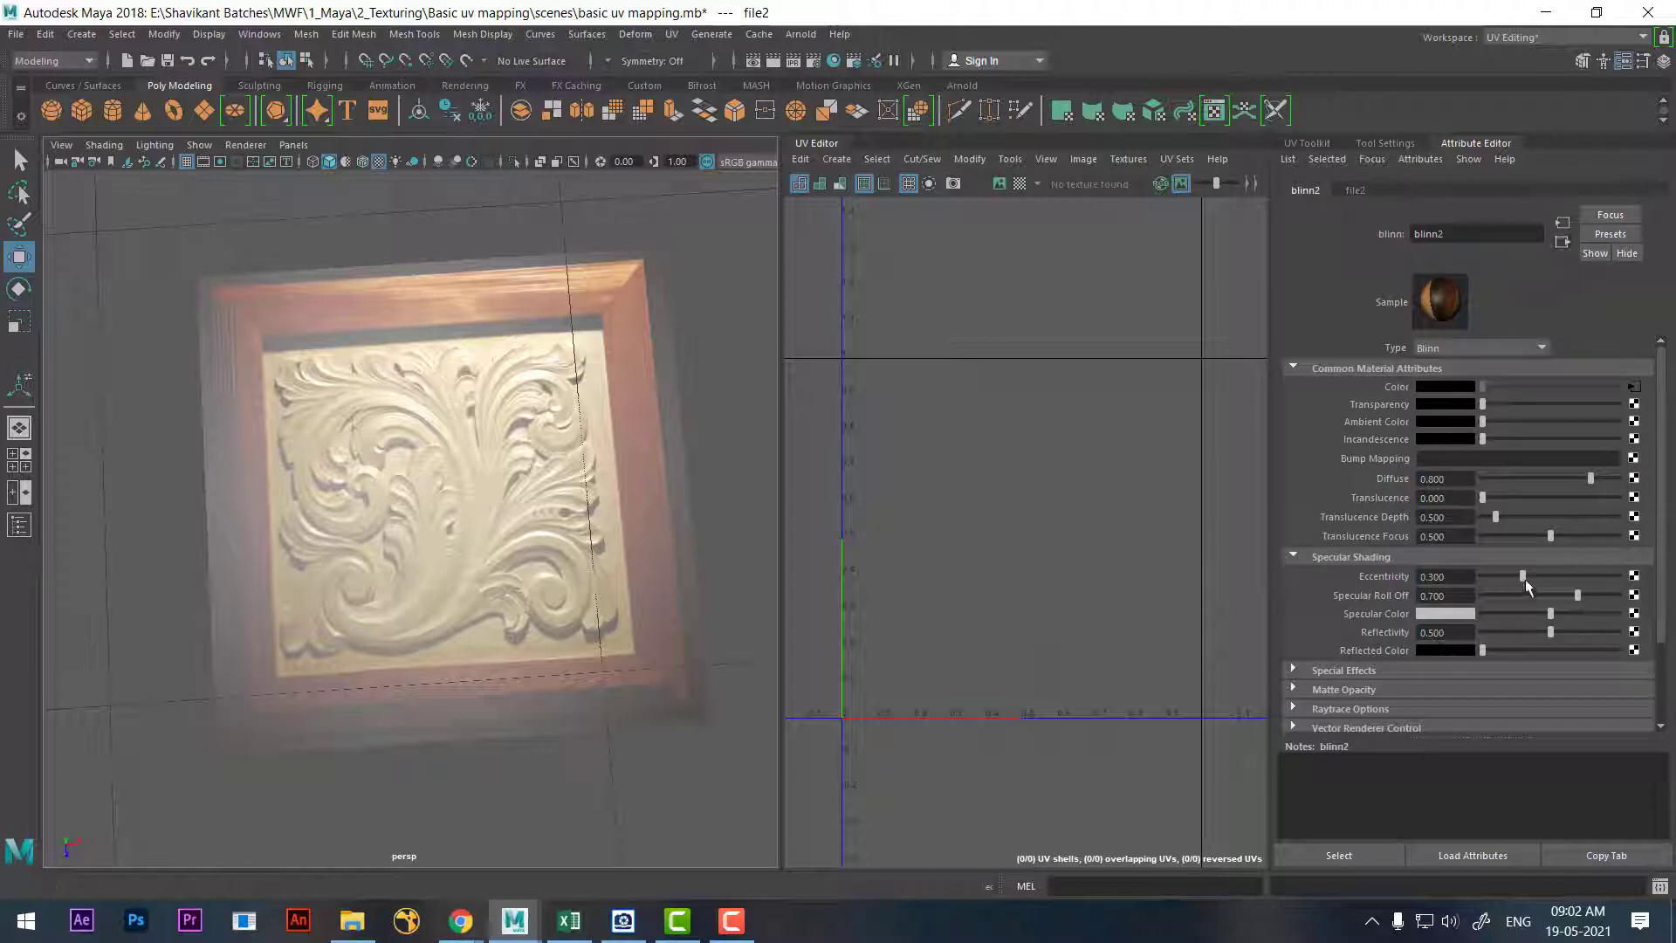
left_click_drag(1523, 577, 1326, 588)
mouse_move(558, 664)
left_mouse_down("alt")
mouse_move(527, 557)
mouse_move(656, 393)
left_mouse_up("alt")
left_click(528, 557)
left_click(651, 301)
mouse_move(650, 301)
left_mouse_down("alt")
mouse_move(676, 541)
mouse_move(552, 599)
left_mouse_up("alt")
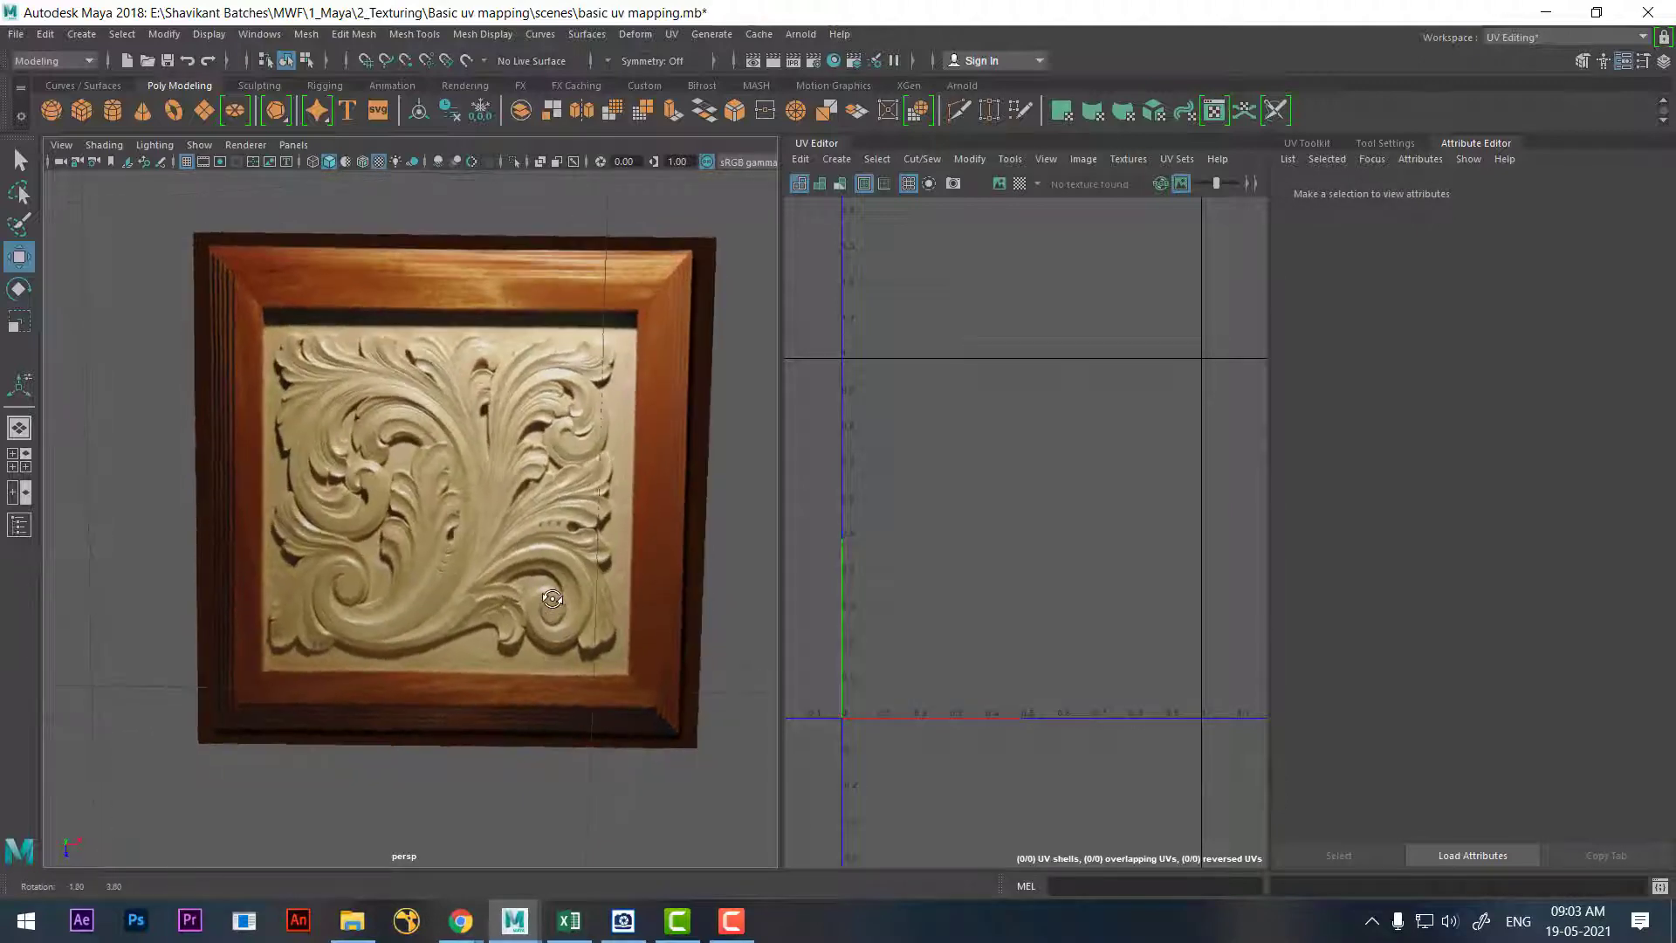
left_click(552, 599)
mouse_move(551, 598)
left_mouse_down("alt")
mouse_move(526, 592)
mouse_move(558, 593)
left_mouse_up("alt")
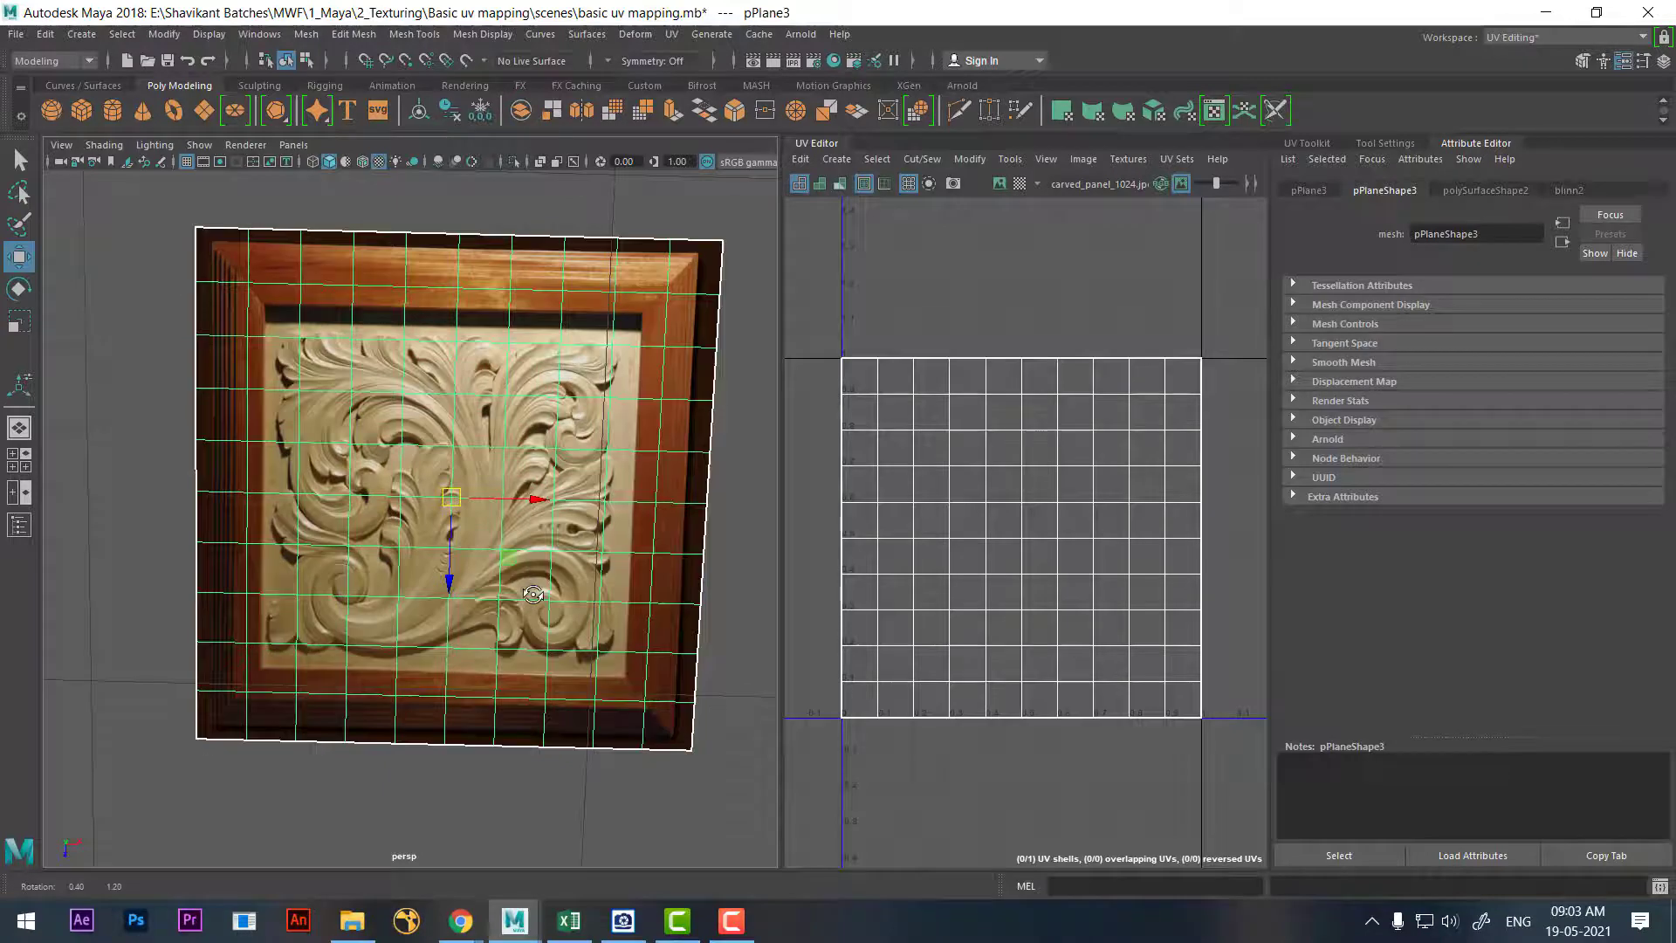
left_click(551, 817)
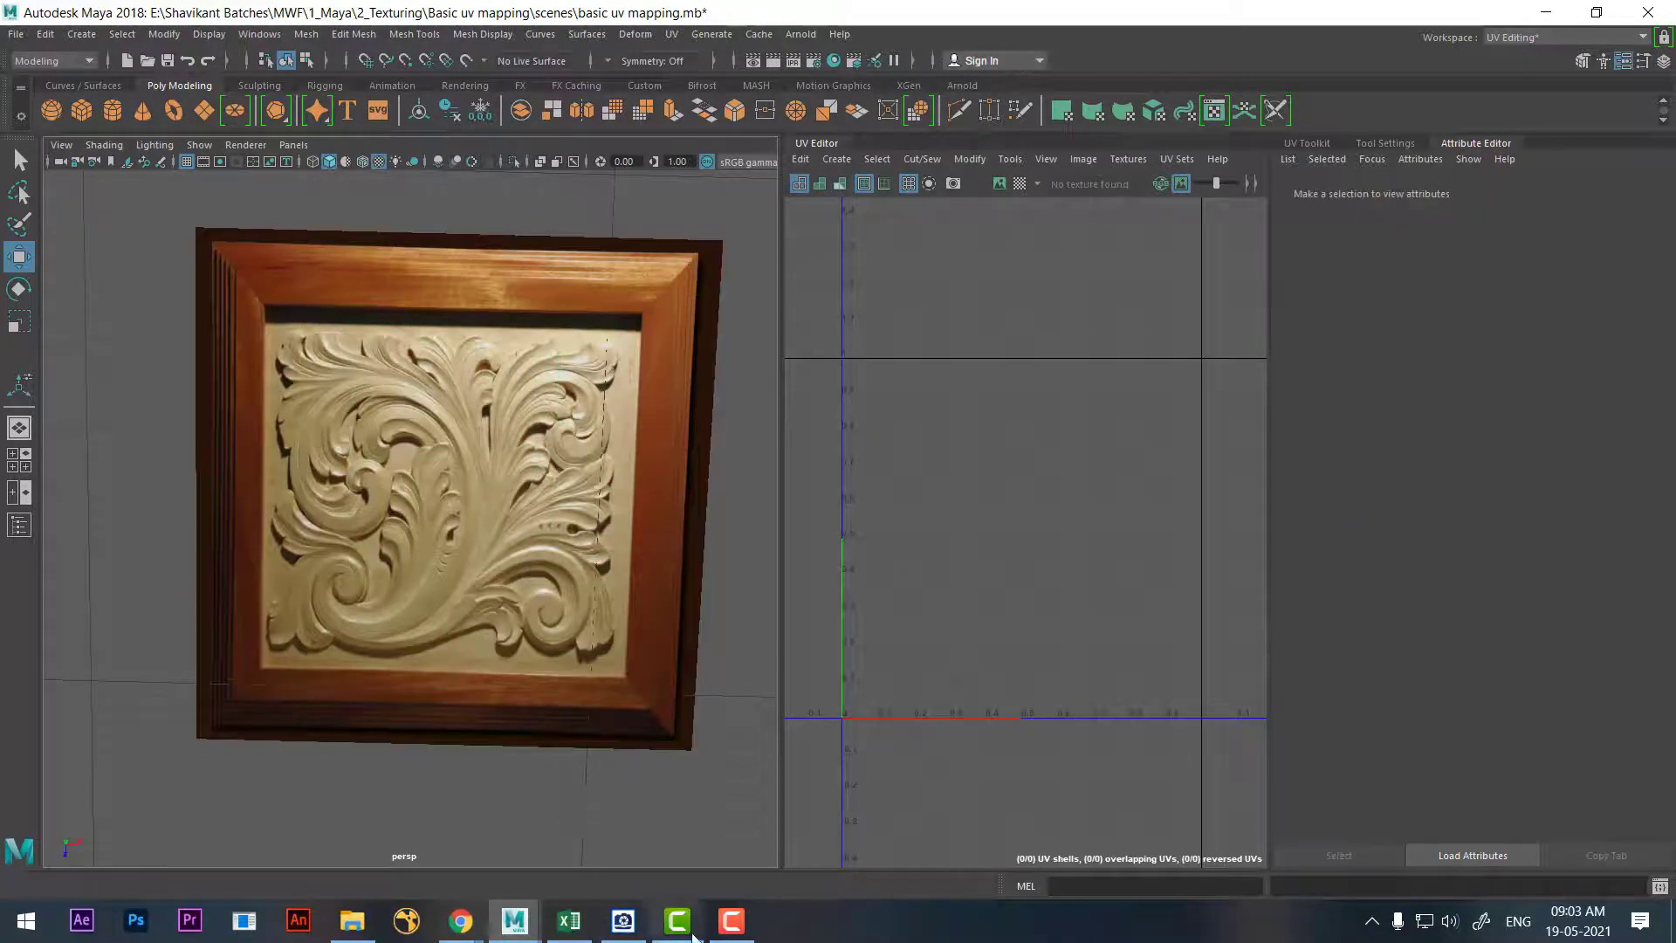
left_click(730, 923)
left_click(725, 931)
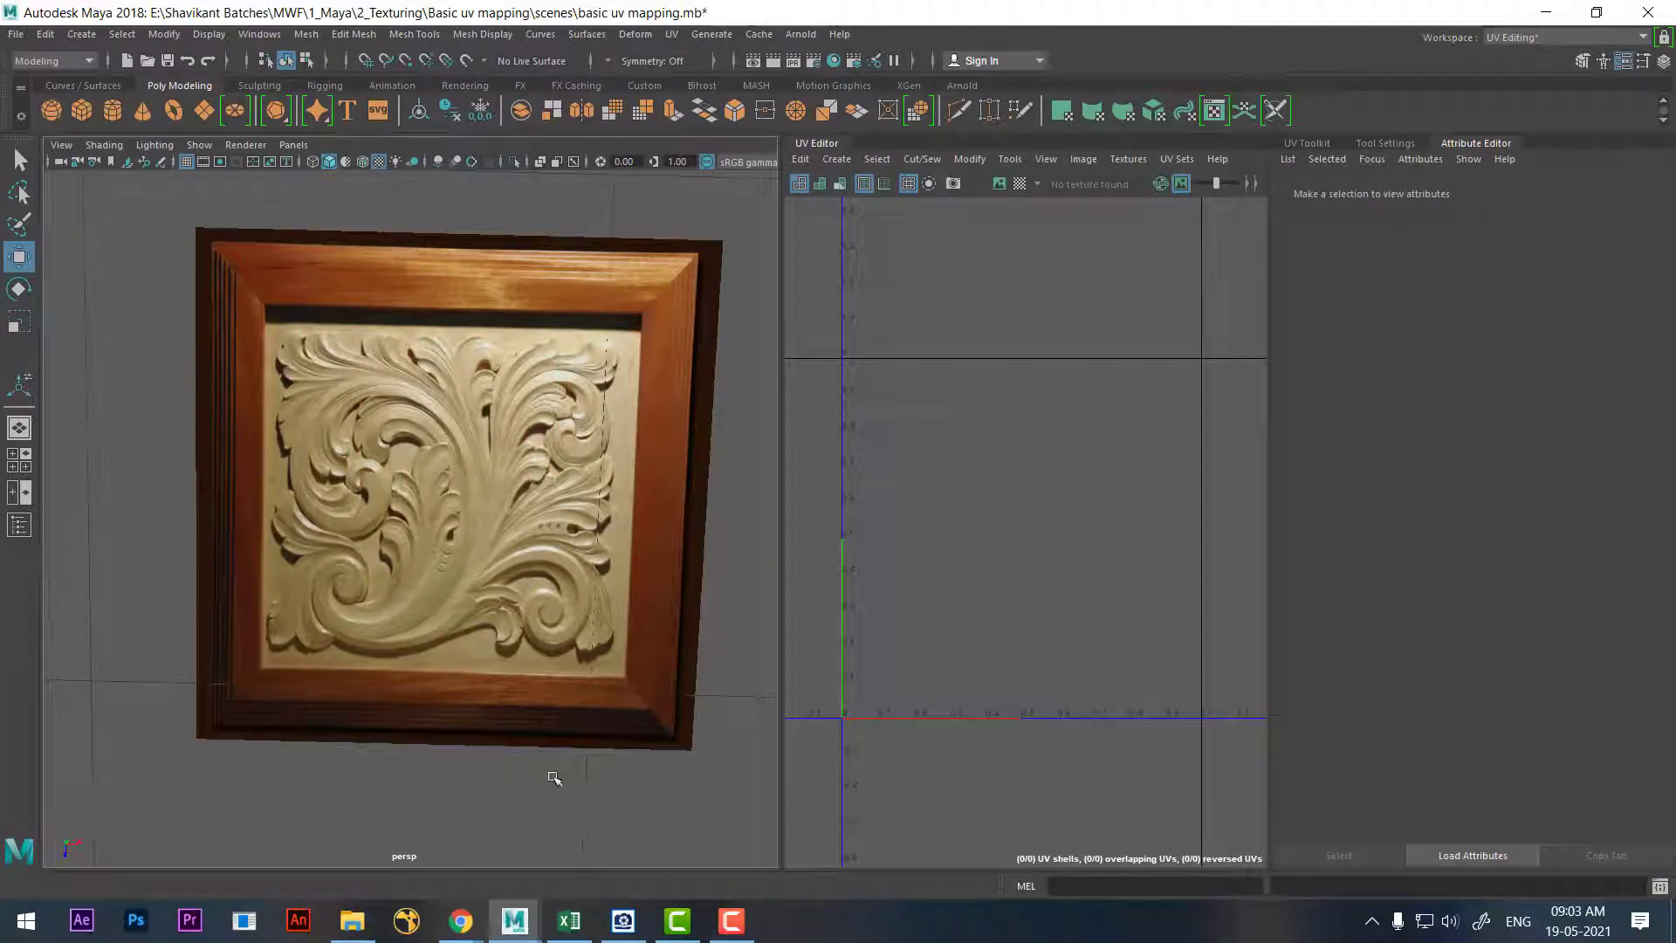
mouse_move(550, 774)
left_mouse_down("alt")
mouse_move(561, 748)
mouse_move(566, 767)
left_mouse_up("alt")
left_click(506, 618)
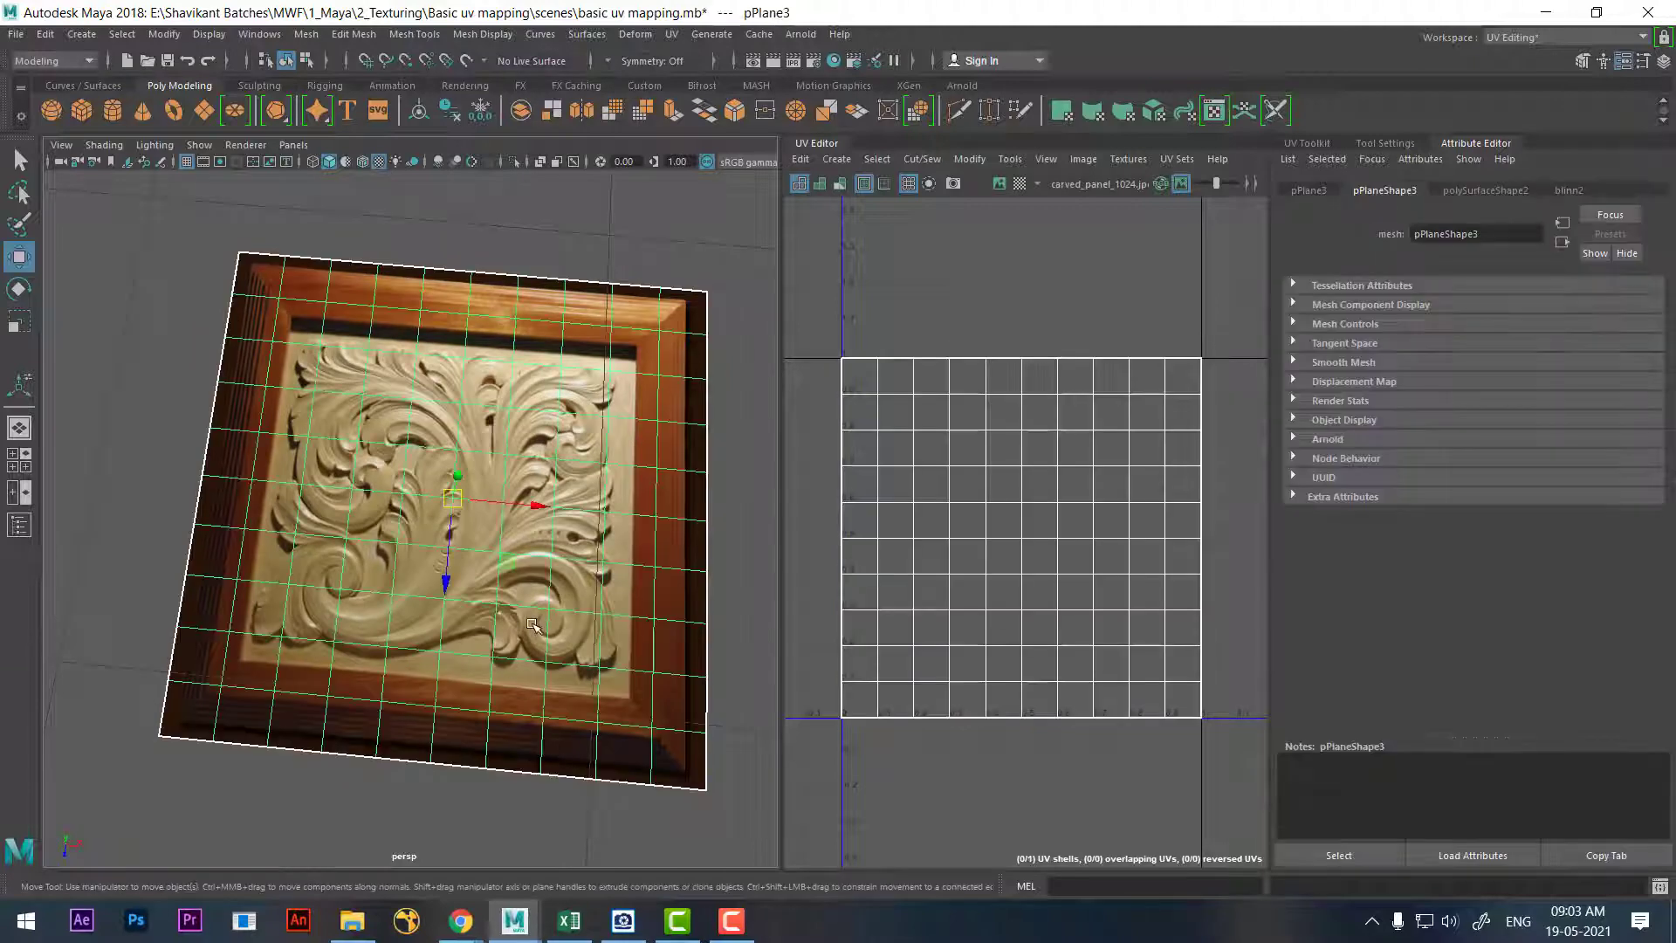
mouse_move(509, 611)
left_mouse_down("alt")
mouse_move(472, 622)
mouse_move(467, 644)
mouse_move(504, 443)
mouse_move(506, 491)
left_mouse_up("alt")
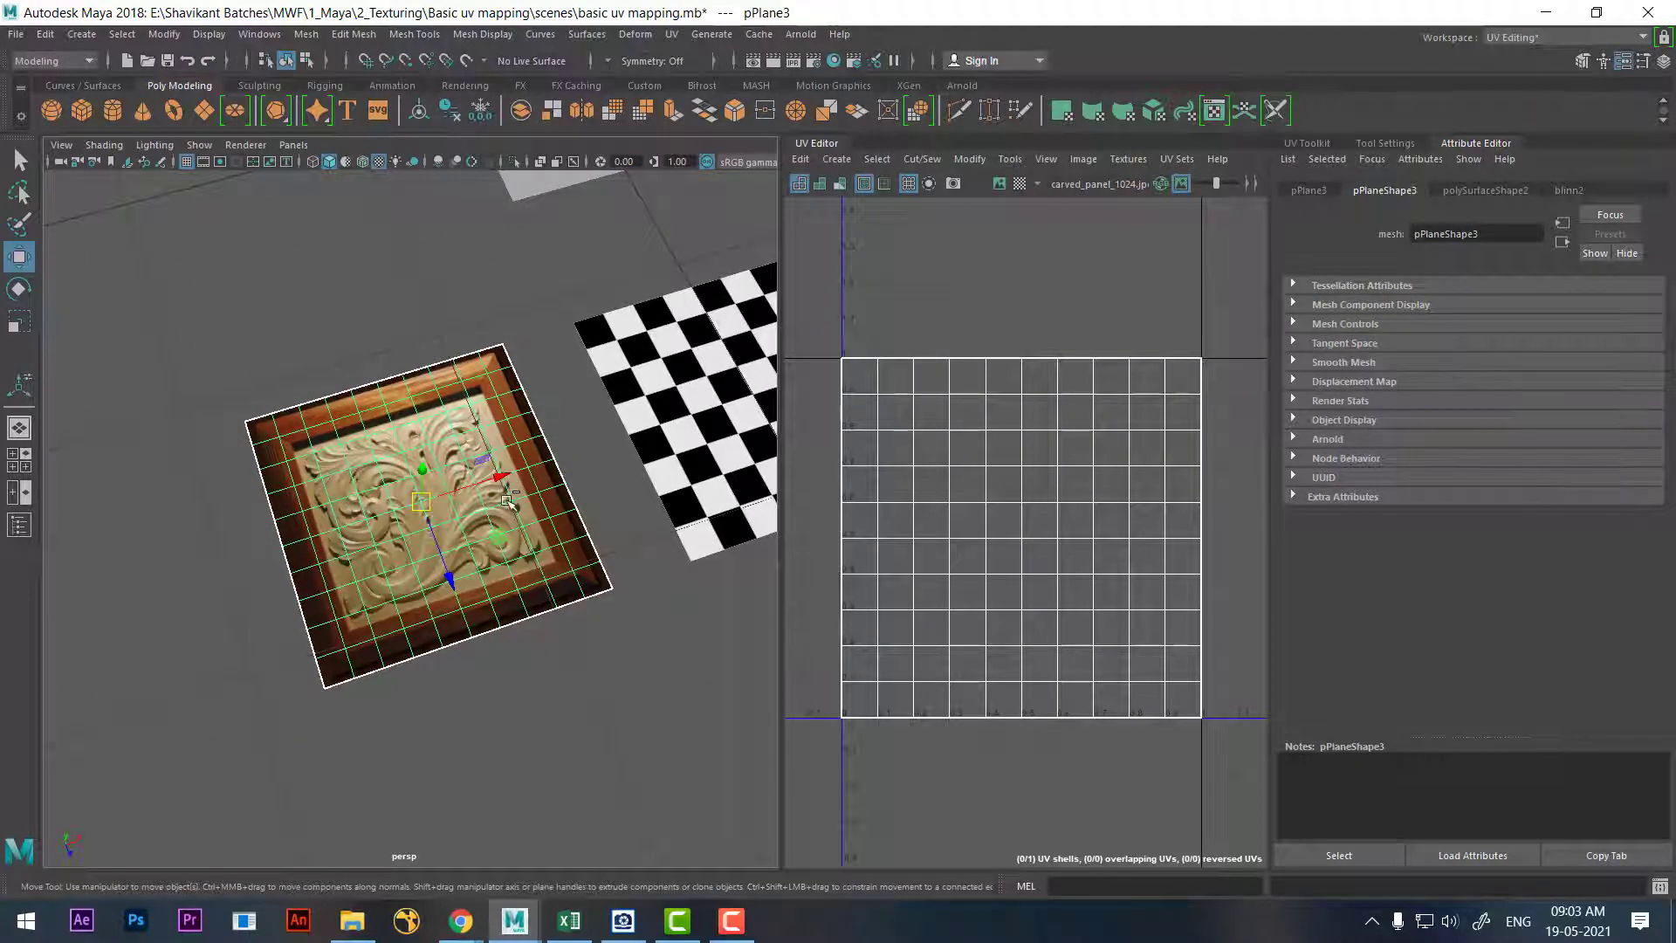
Duplicate the carved panel as pPlane4 beside the original and frame it full-screen
key("ctrl+d")
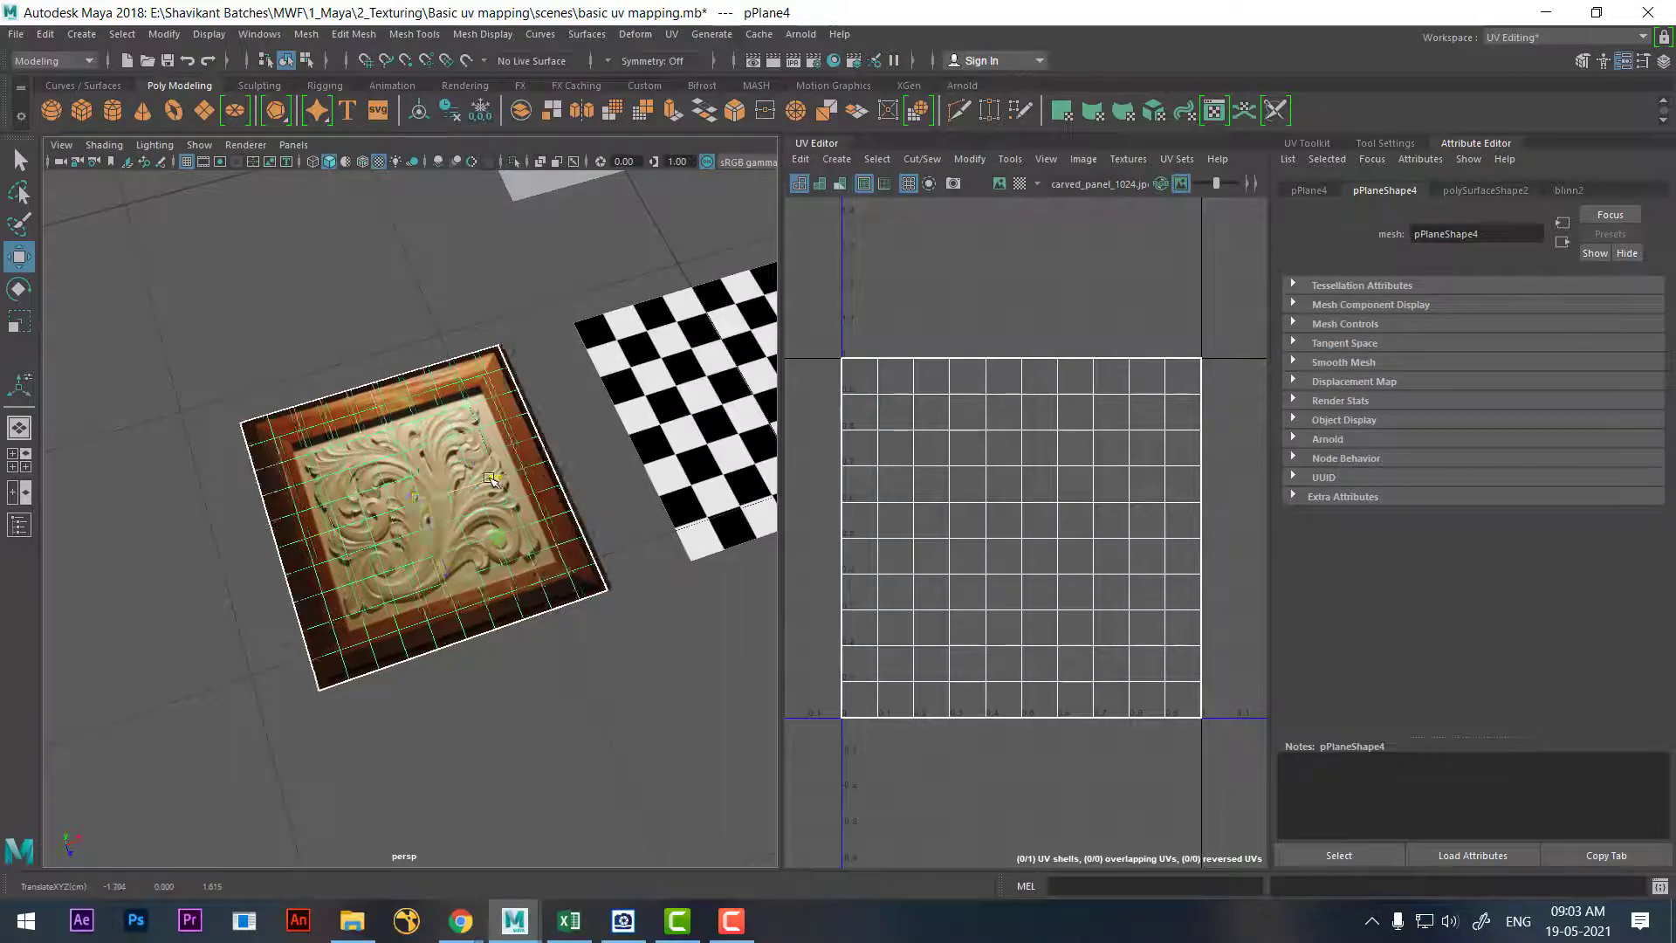
mouse_move(509, 485)
left_mouse_down()
mouse_move(256, 547)
mouse_move(139, 549)
left_mouse_up()
key("f")
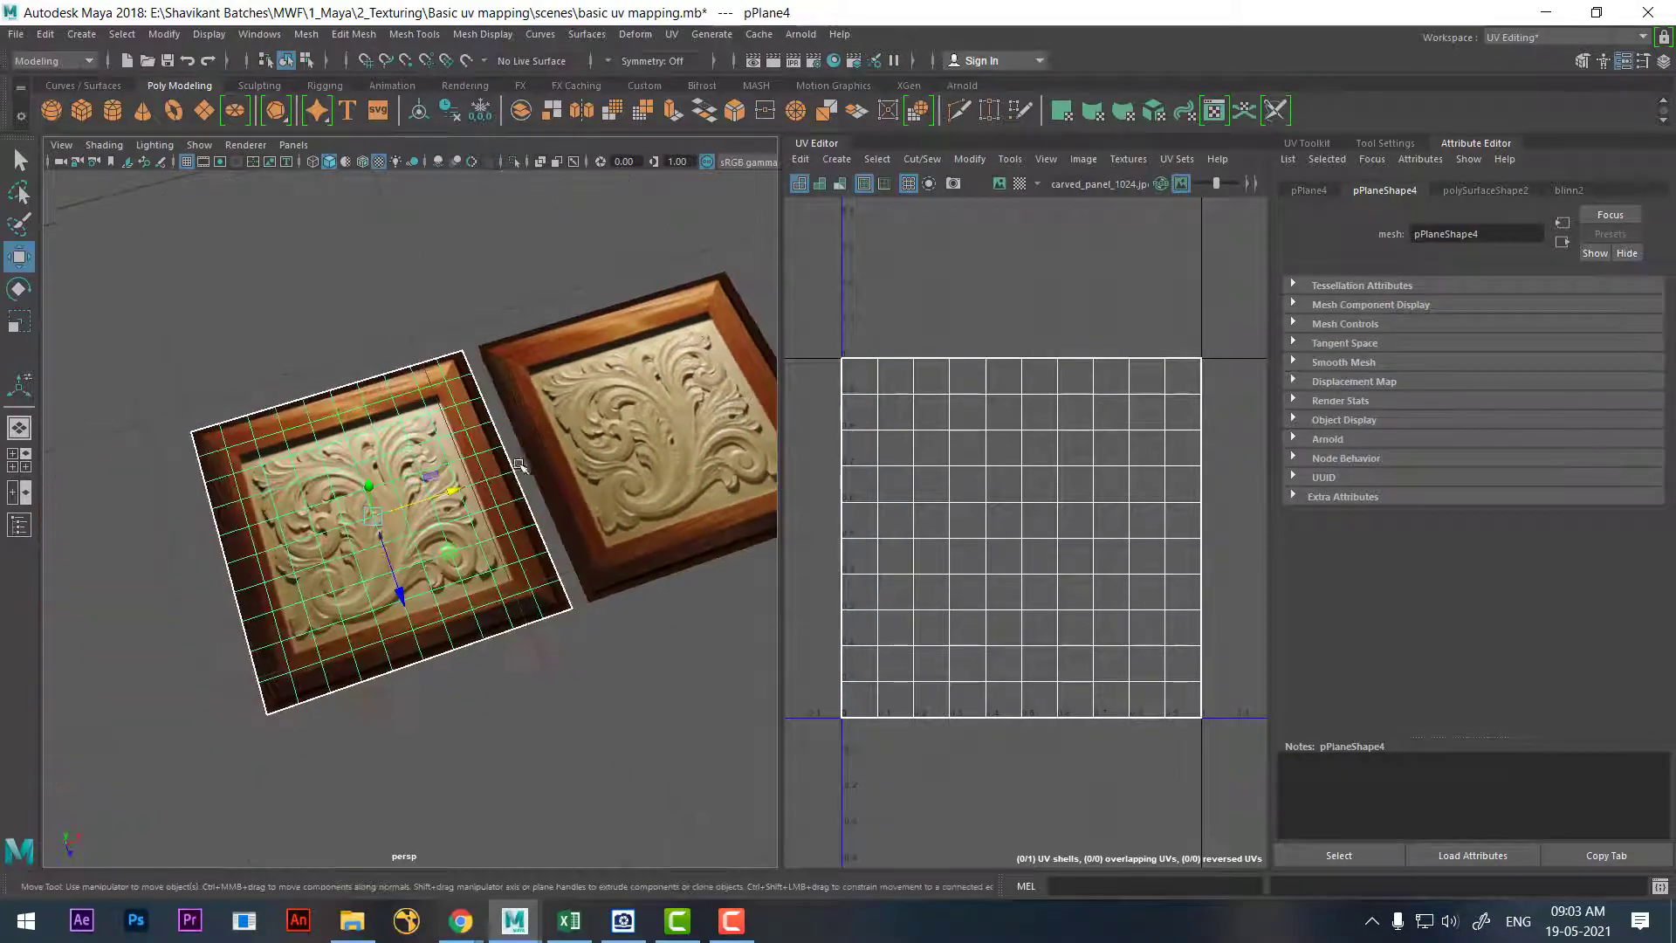
key("ctrl+space")
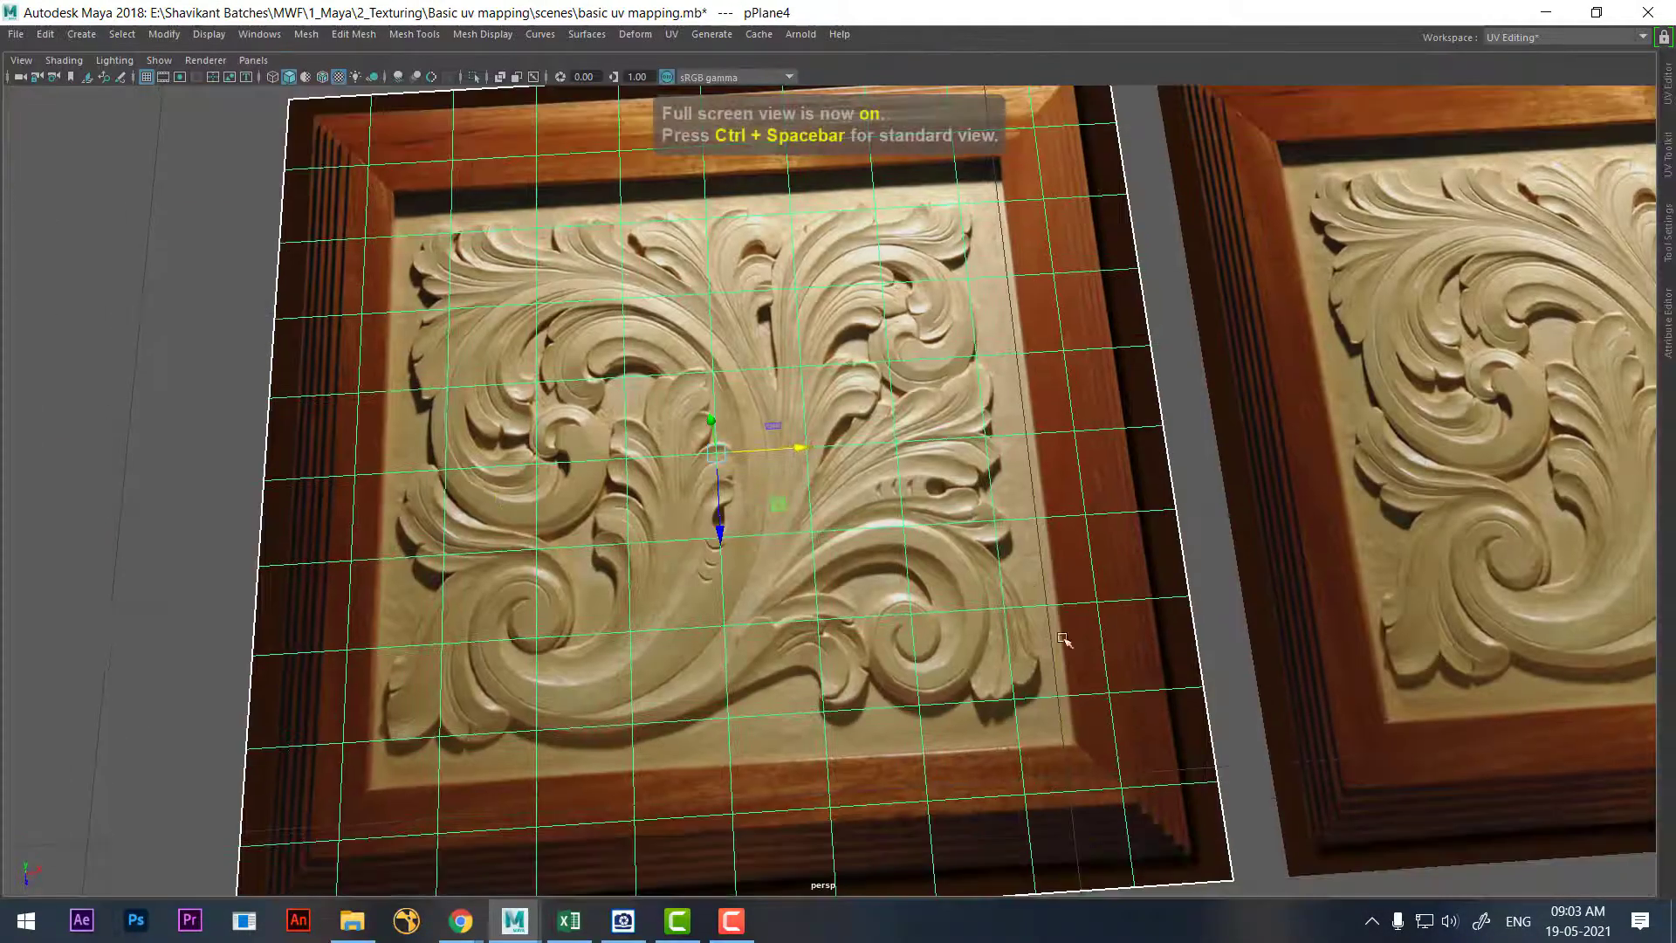
mouse_move(520, 529)
left_mouse_down("alt")
mouse_move(1091, 556)
mouse_move(1102, 458)
left_mouse_up("alt")
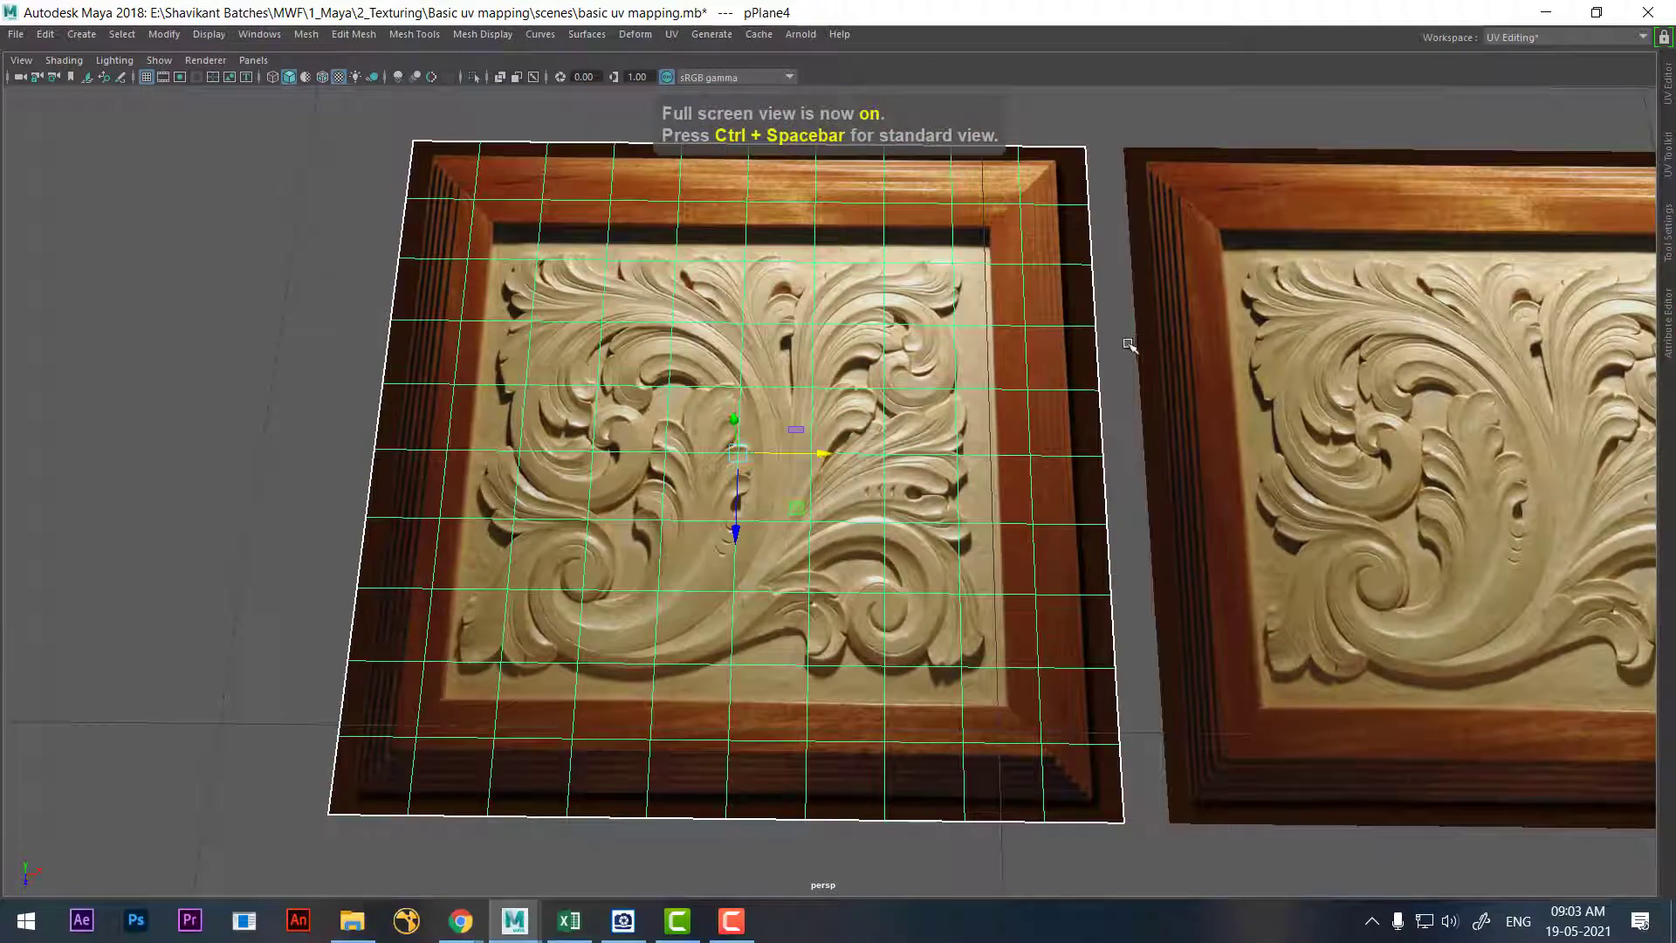
right_click_drag(1127, 345, 1012, 393, "shift")
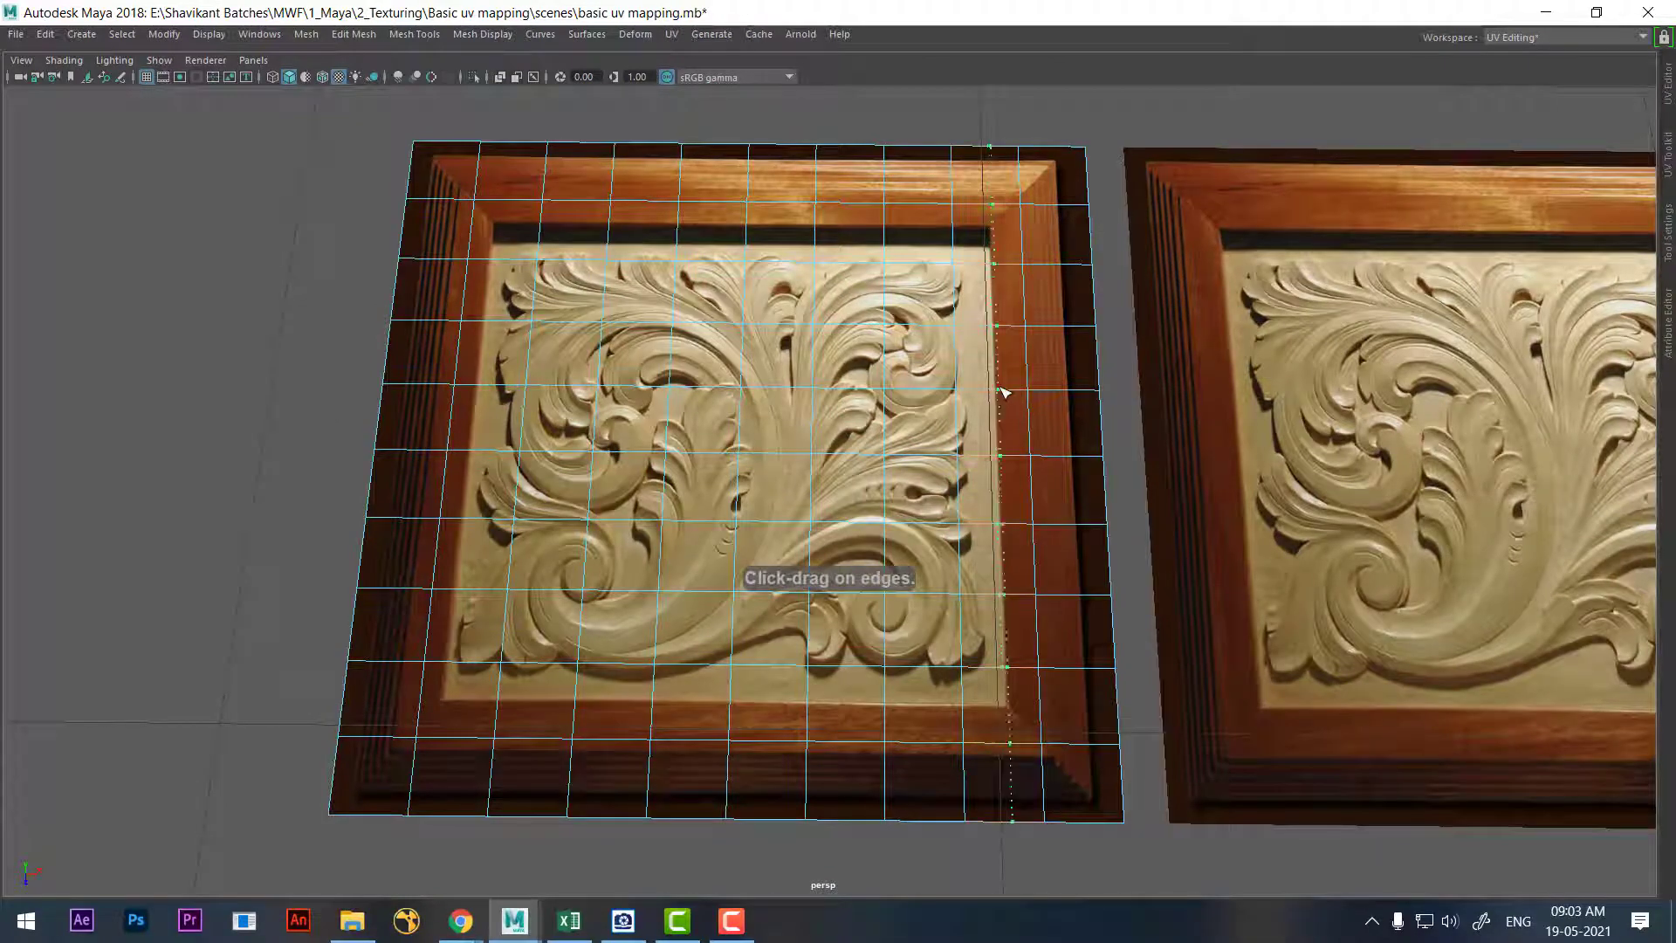
Insert four edge loops on pPlane4 along the carving's right, bottom, left and top borders
left_click(1002, 392)
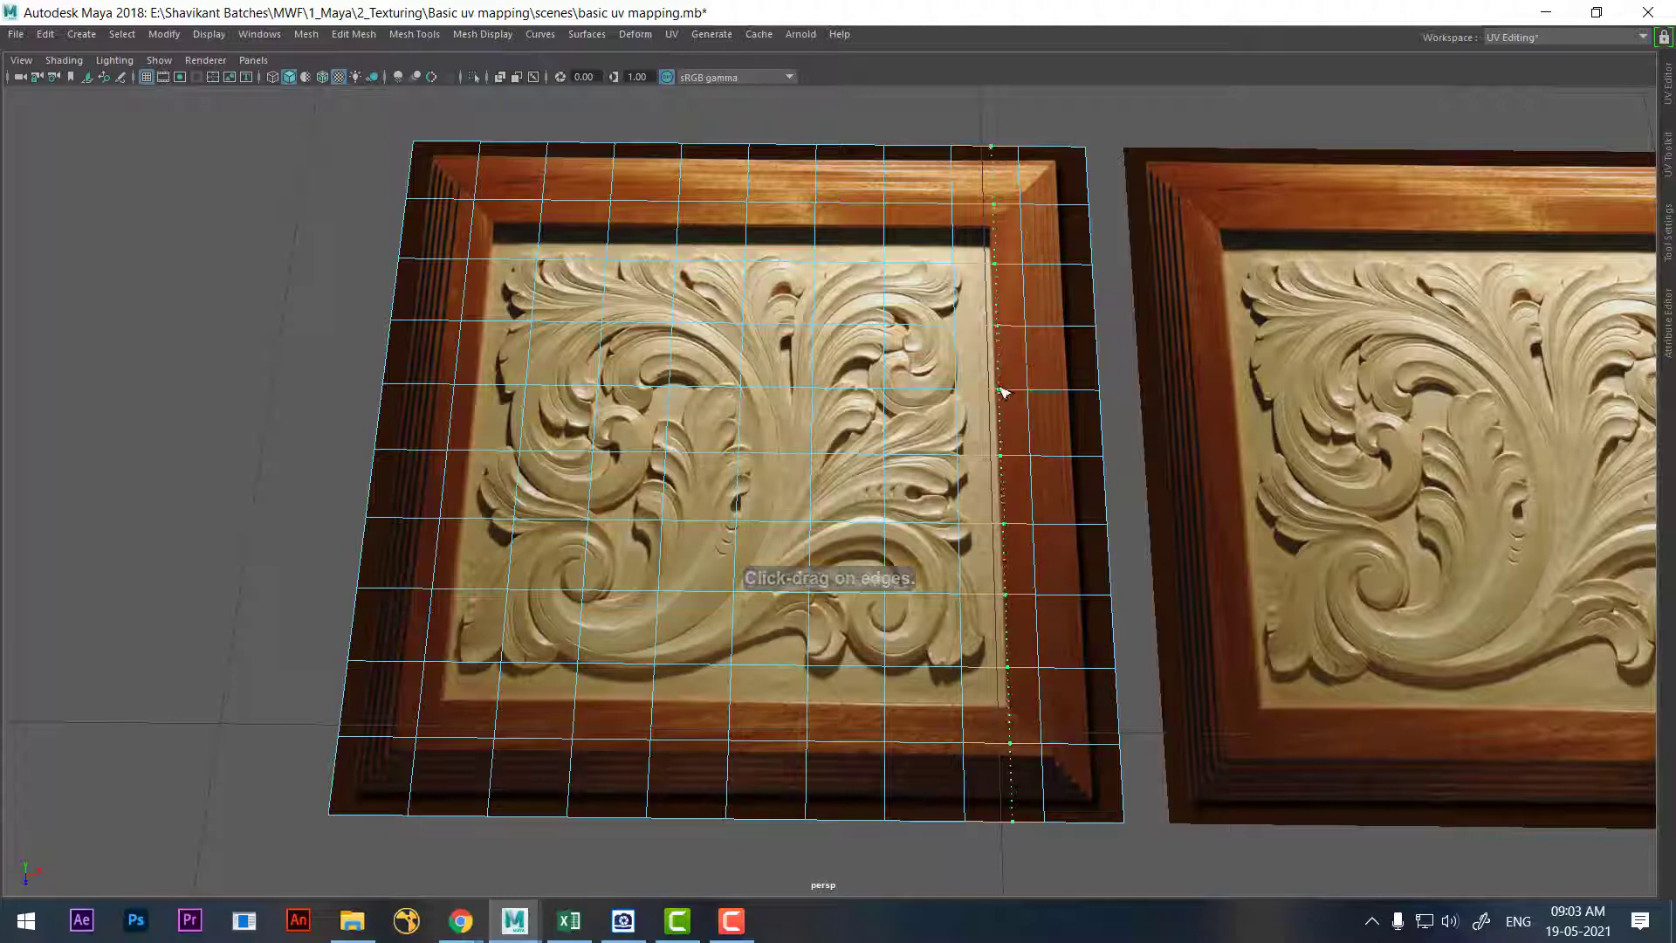
left_click(1012, 710)
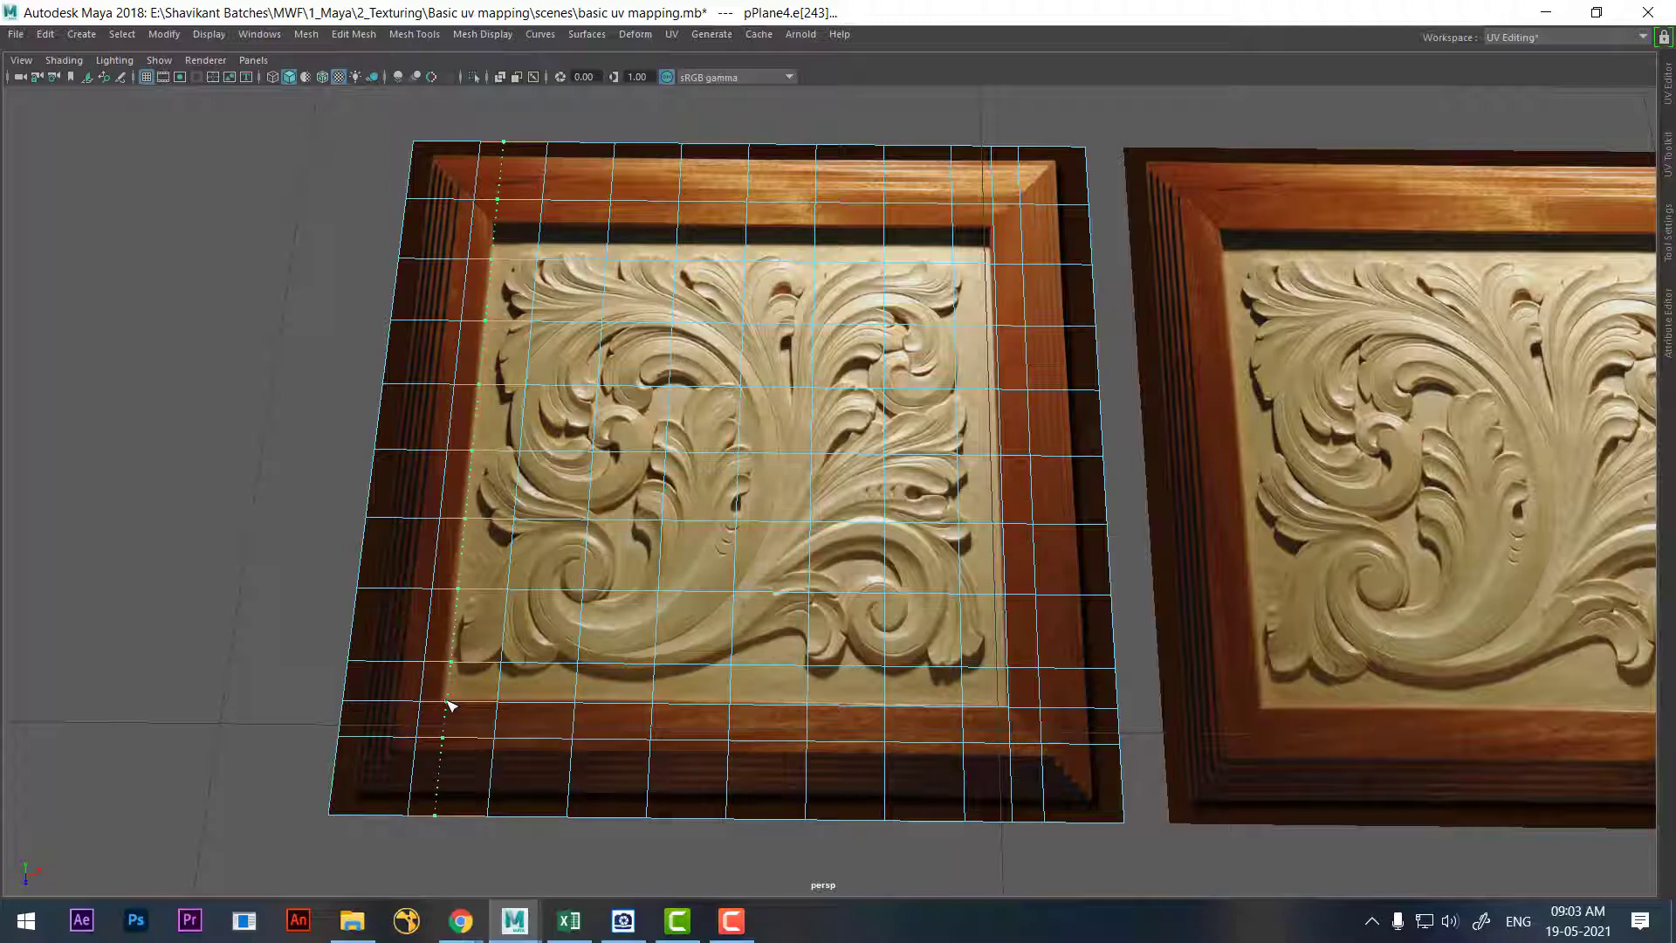
left_click(447, 705)
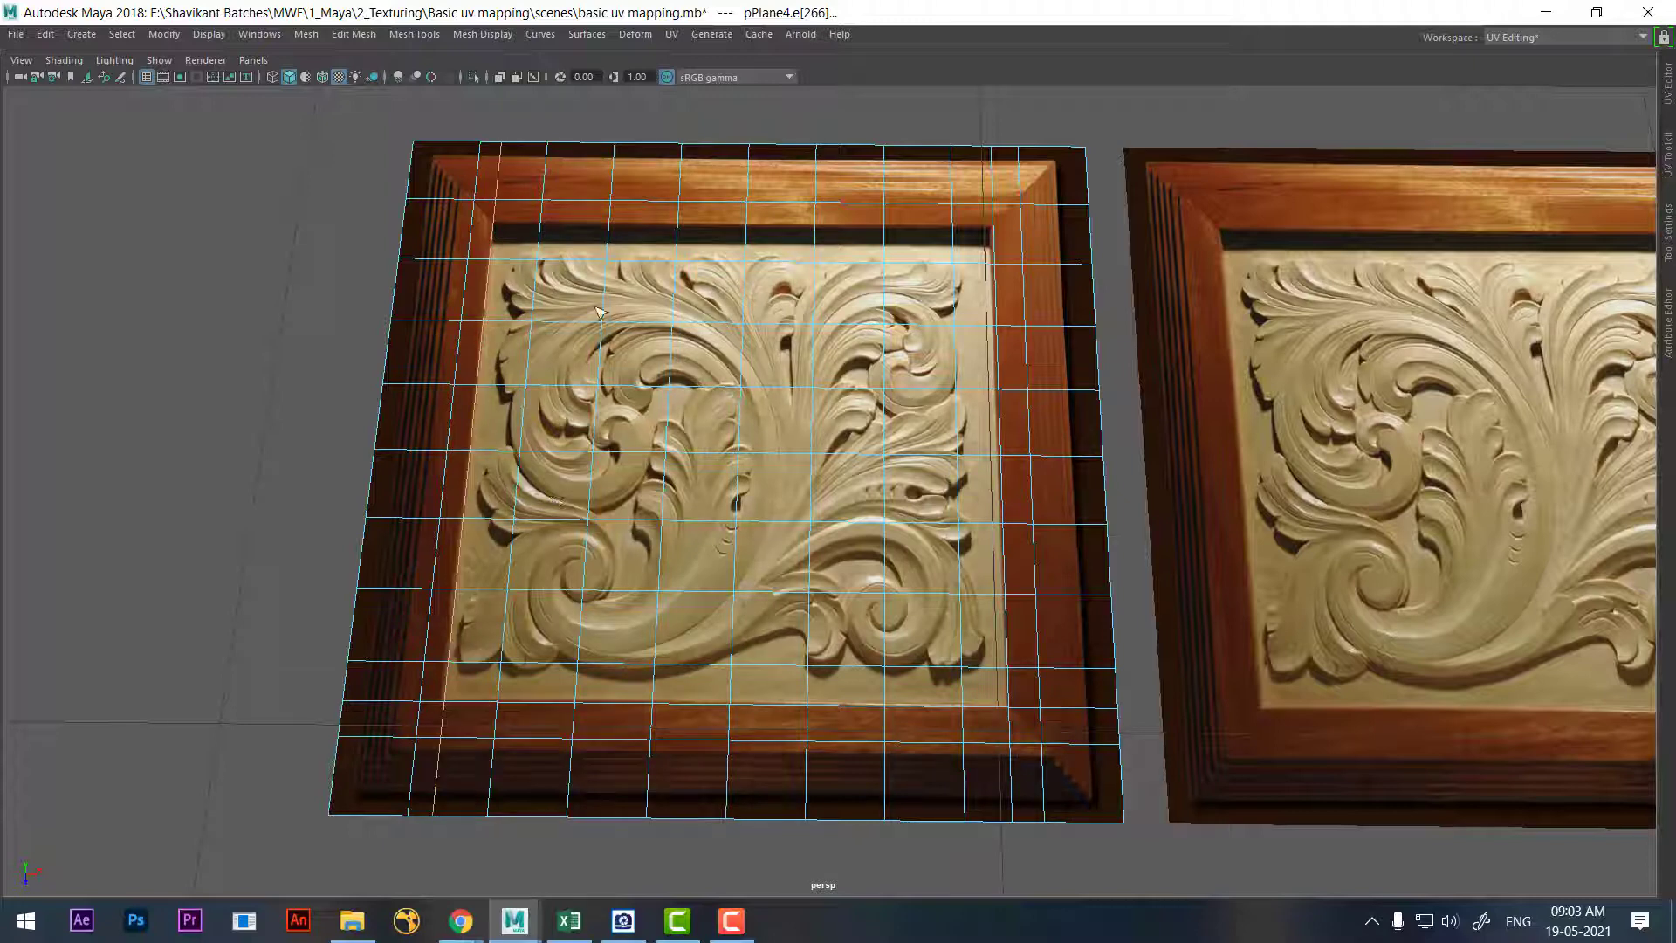
left_click(545, 230)
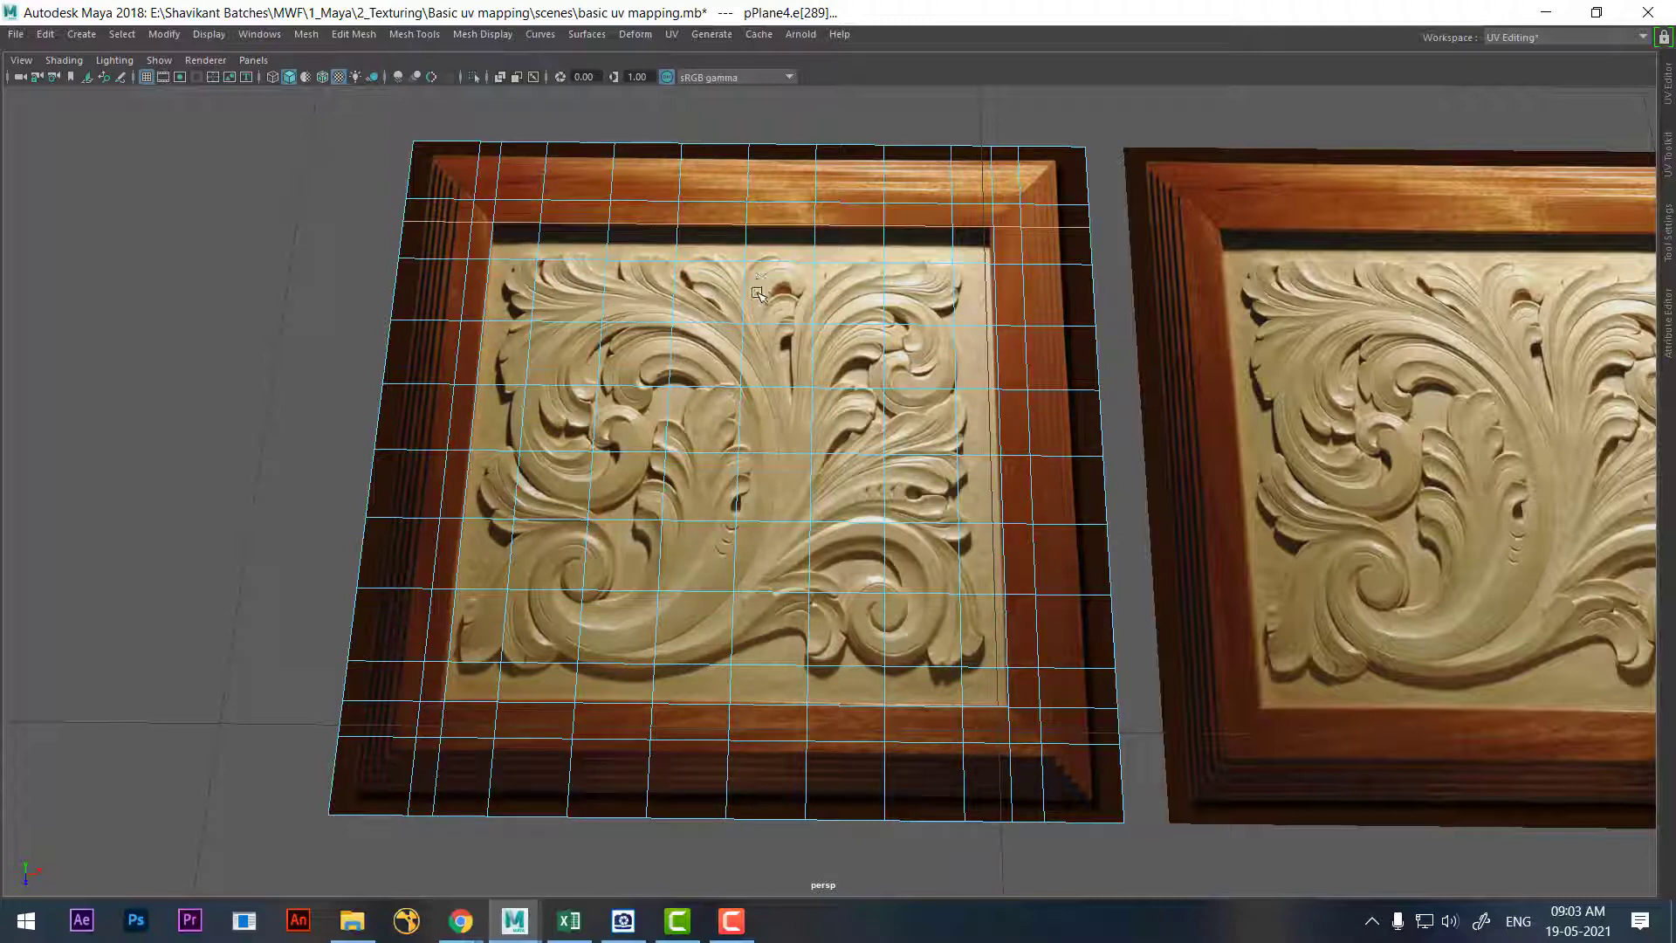
Switch to the top view, frame the panels, and enter face selection on the copy
key("space")
left_click_drag(757, 294, 695, 286)
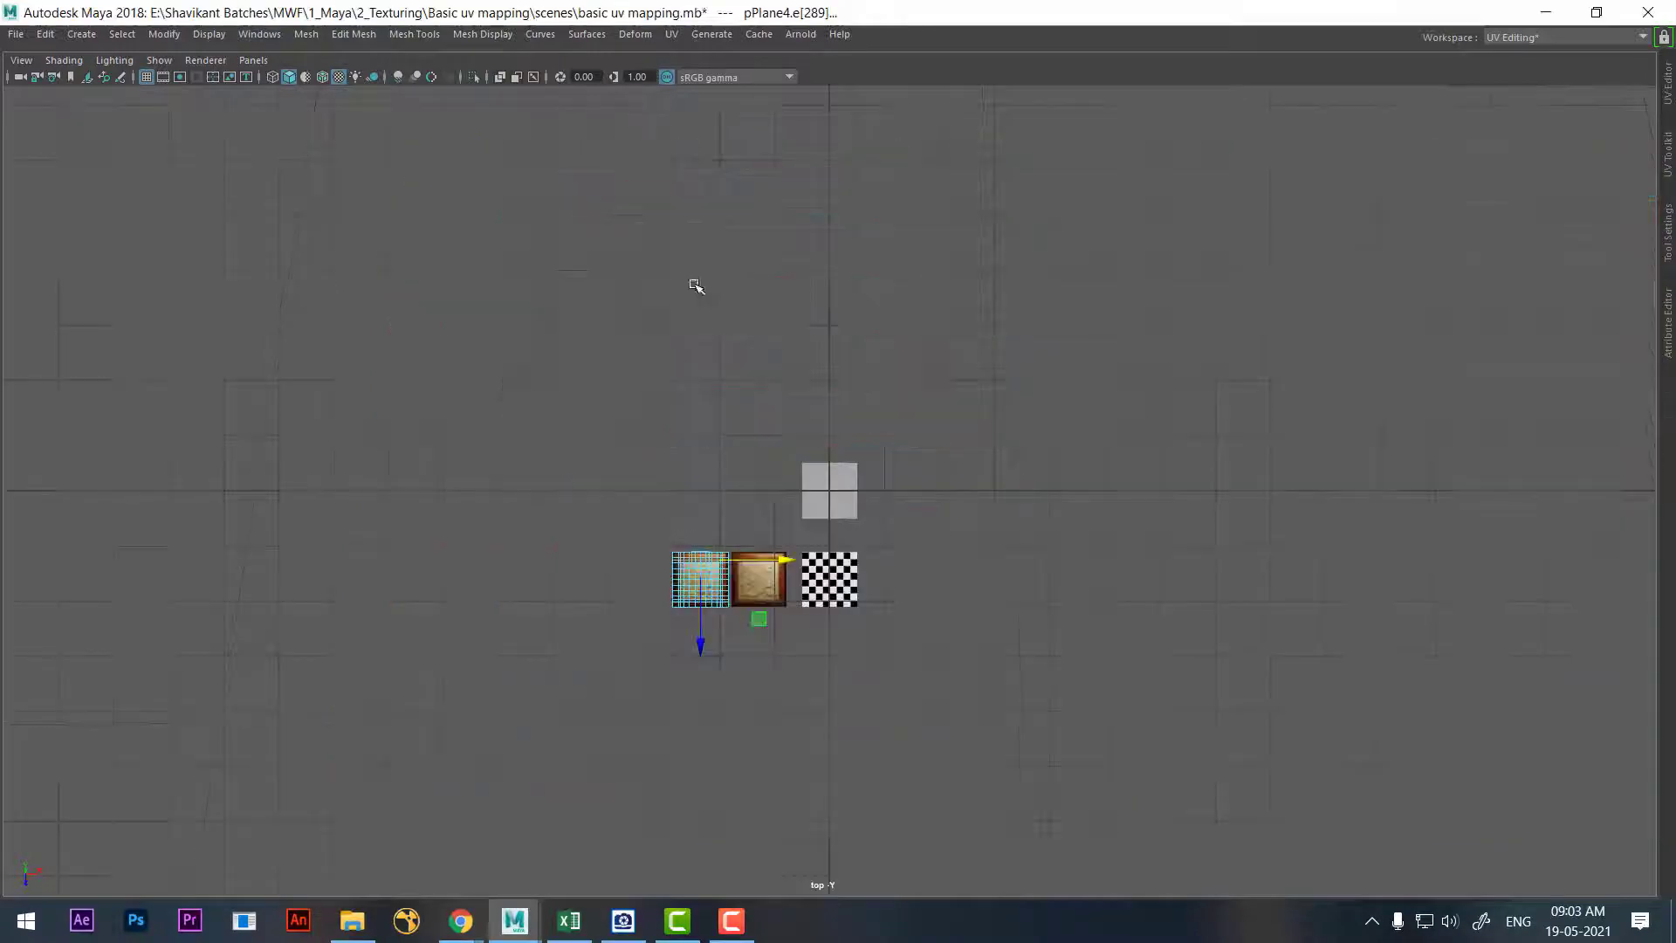
scroll(815, 474, "down", 10)
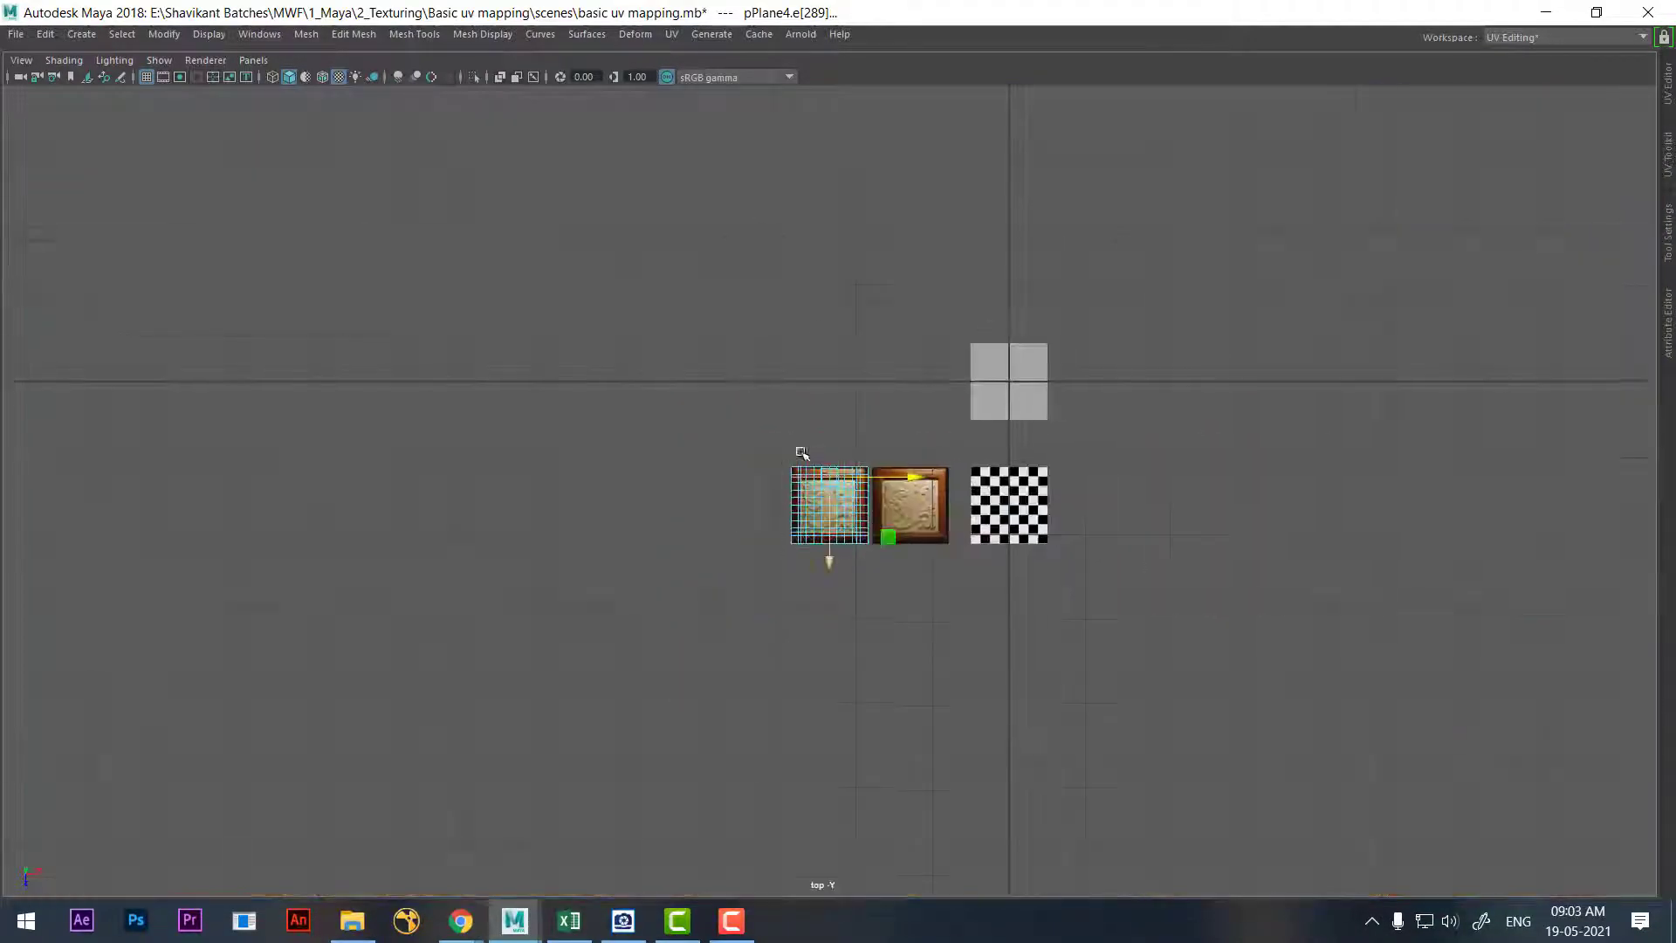
scroll(913, 382, "up", 3)
scroll(991, 542, "up", 3)
middle_click_drag(991, 542, 921, 454, "alt")
scroll(873, 489, "up", 1)
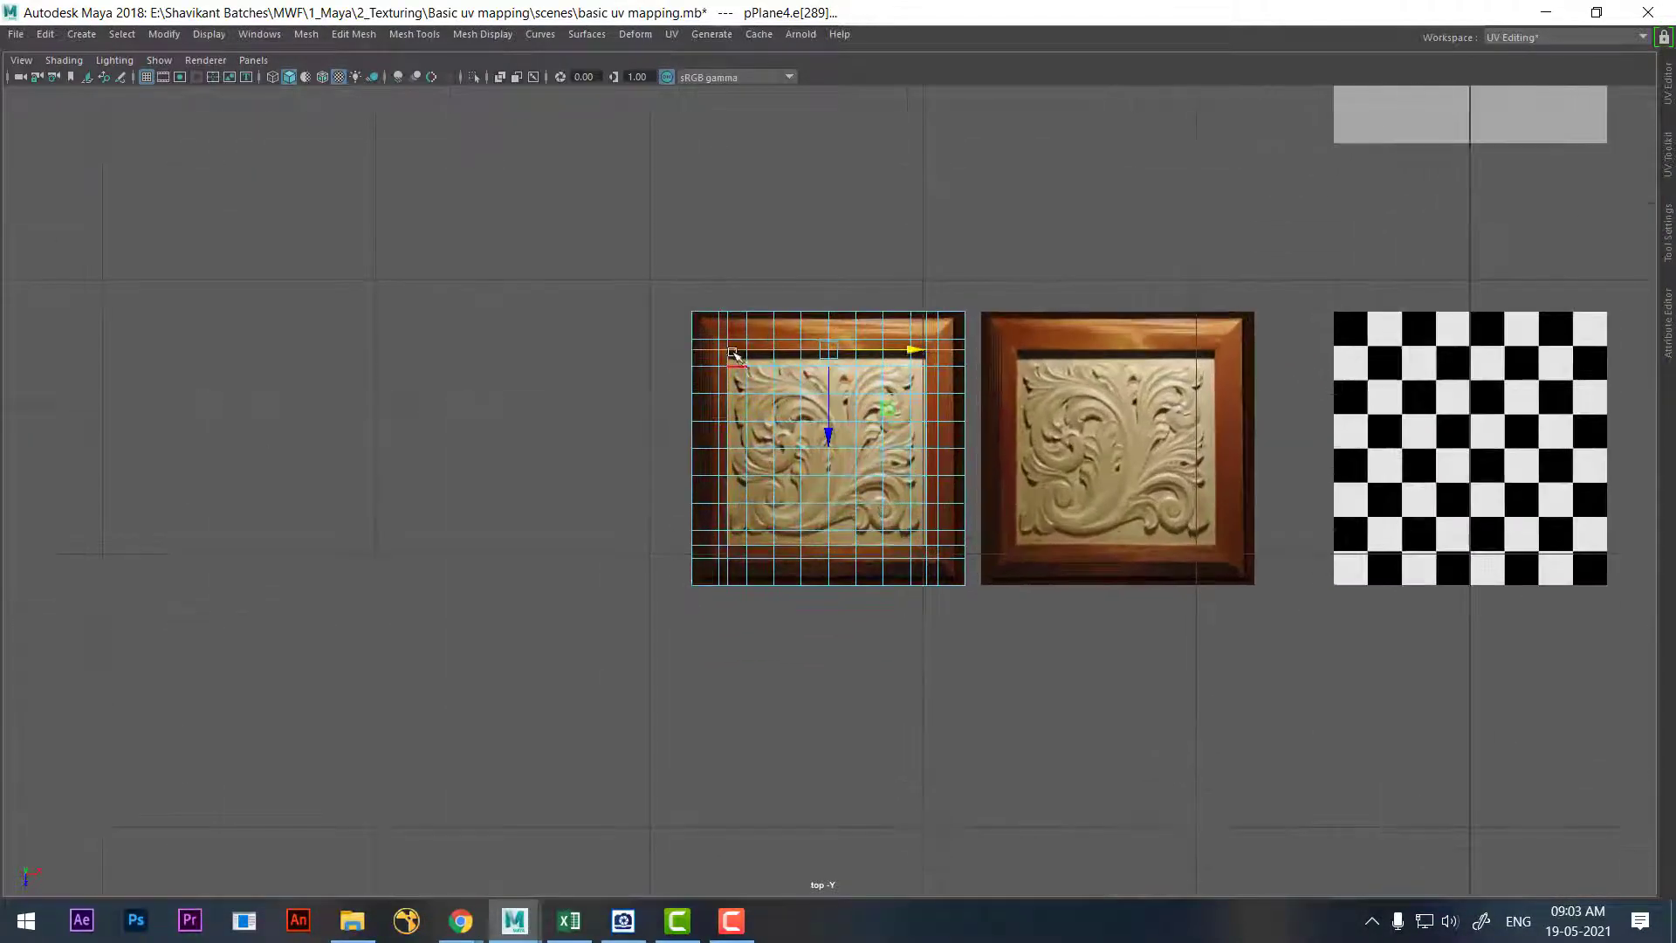
right_click_drag(750, 384, 811, 323)
scroll(736, 374, "up", 1)
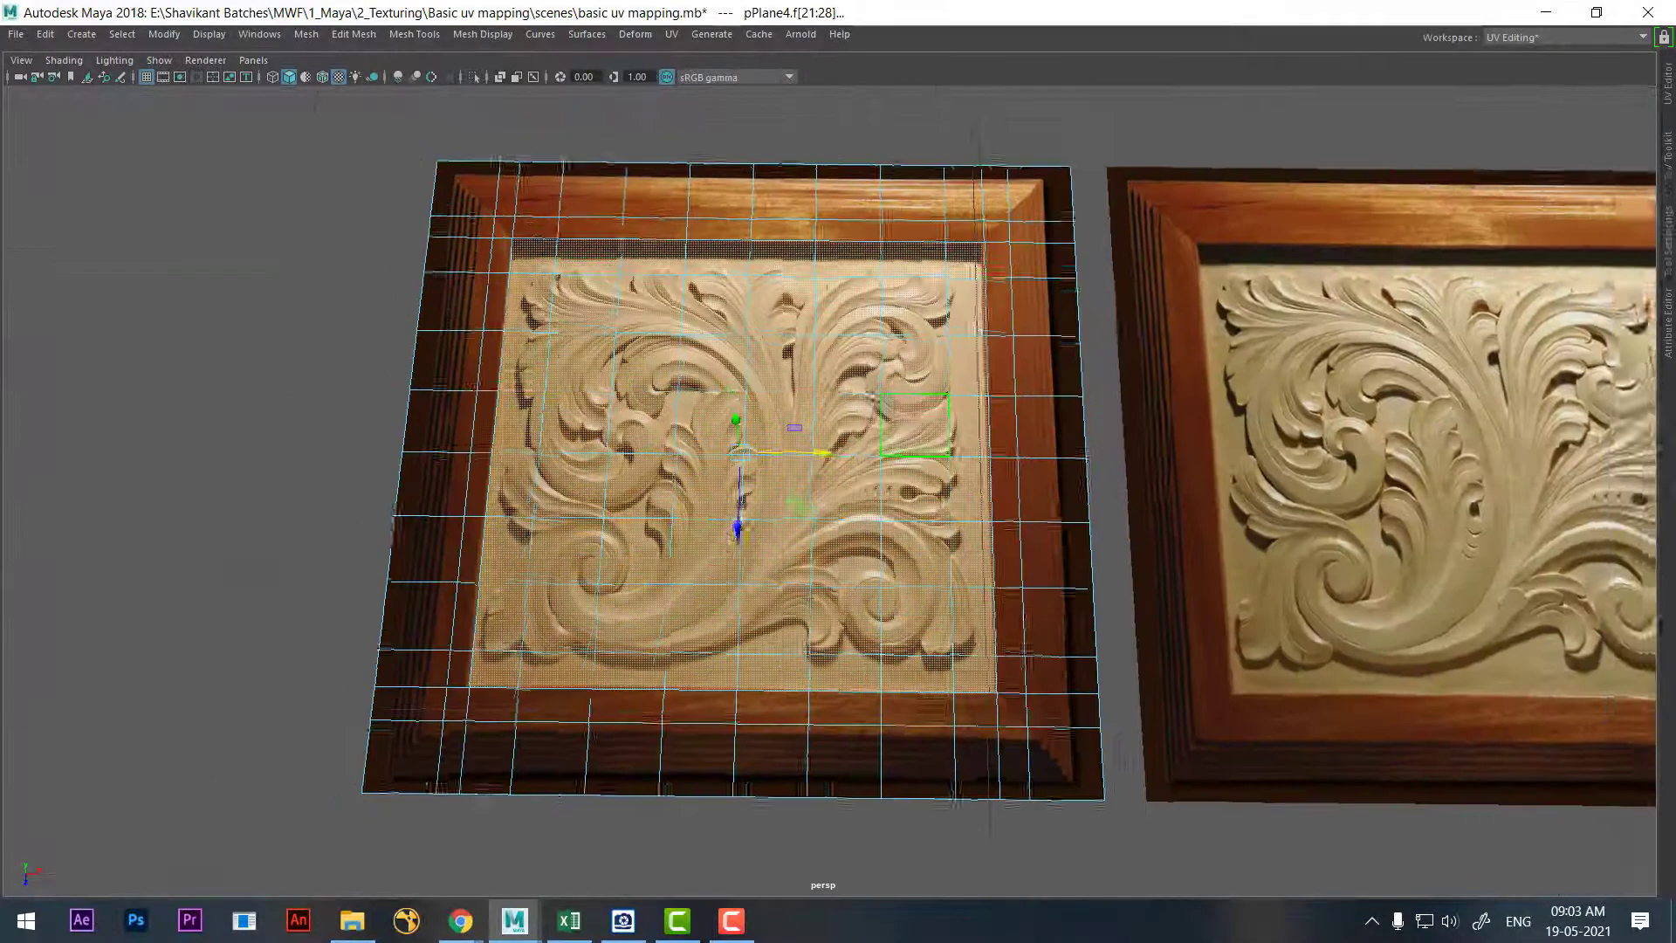
Extrude the inner carved faces down about -0.028 to recess them below the frame
left_click_drag(927, 548, 812, 284, "alt")
right_click(812, 284, "shift")
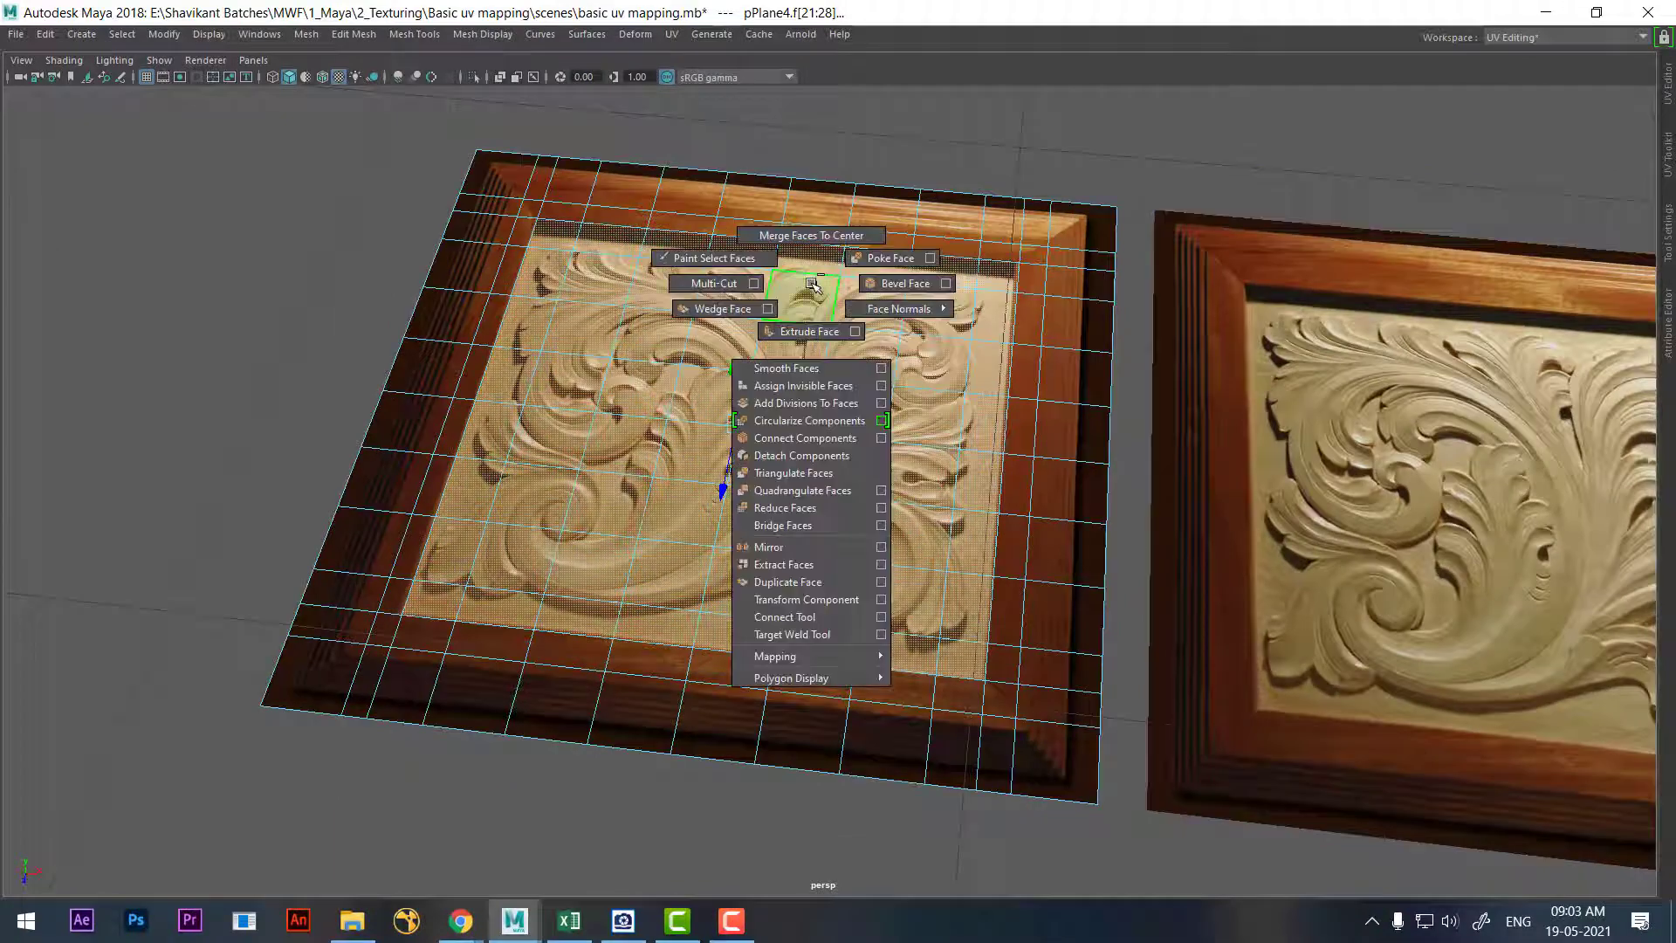
left_click(805, 340)
mouse_move(804, 340)
left_mouse_down("alt")
mouse_move(587, 479)
mouse_move(485, 478)
mouse_move(452, 449)
left_mouse_up("alt")
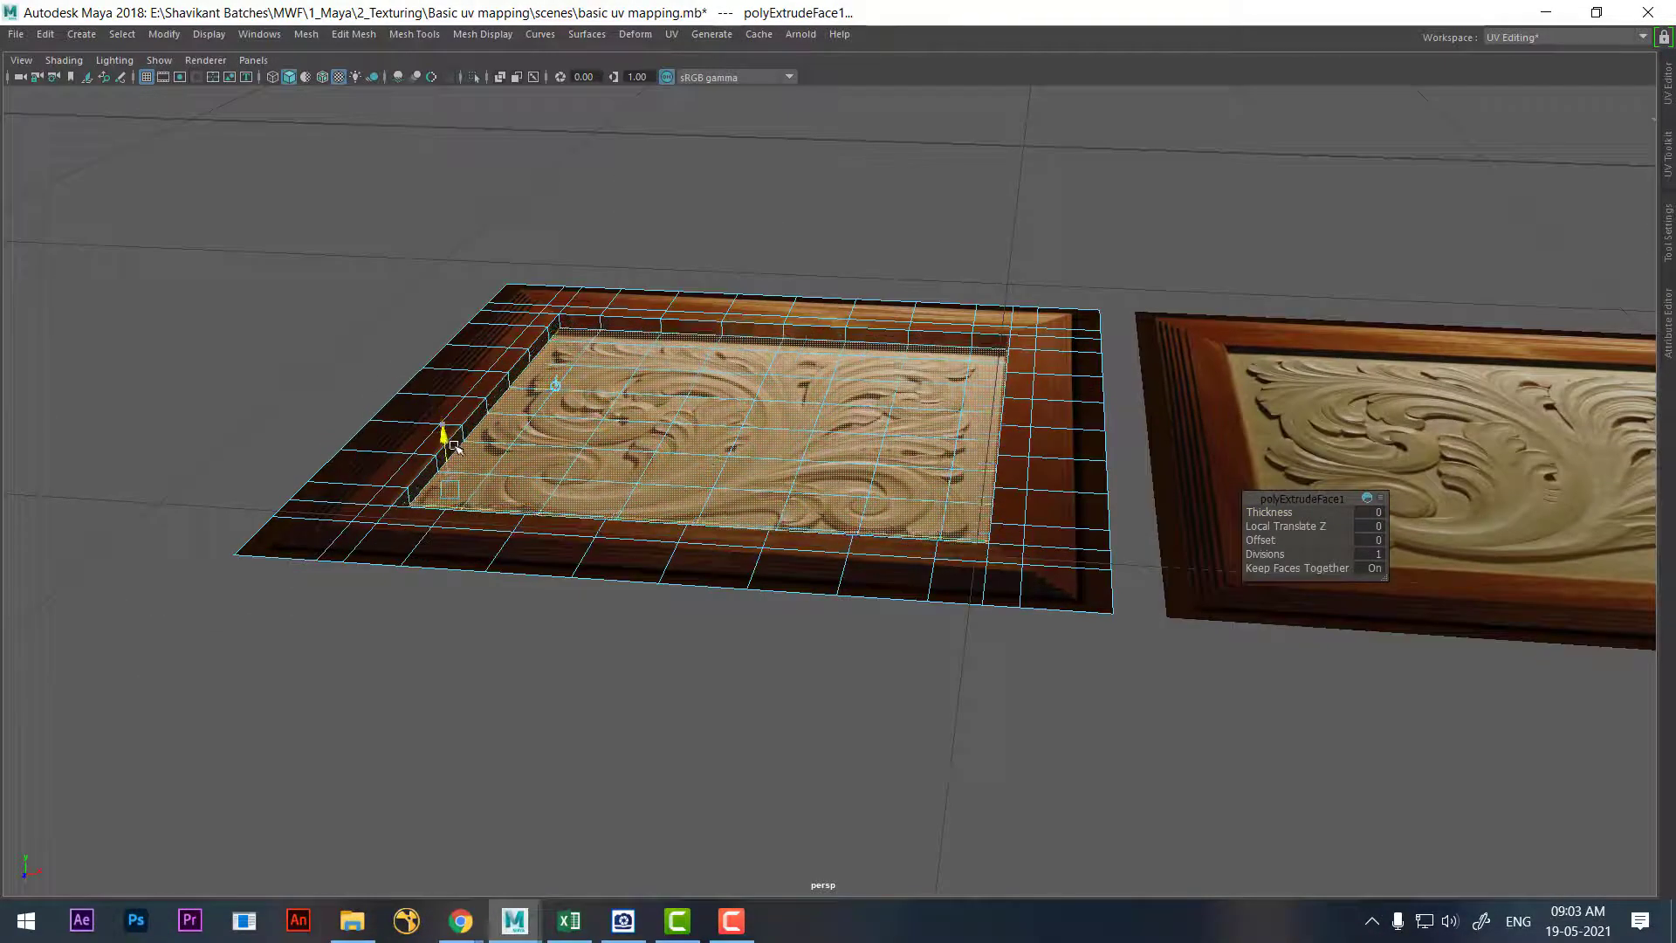
left_click_drag(607, 407, 737, 231, "alt")
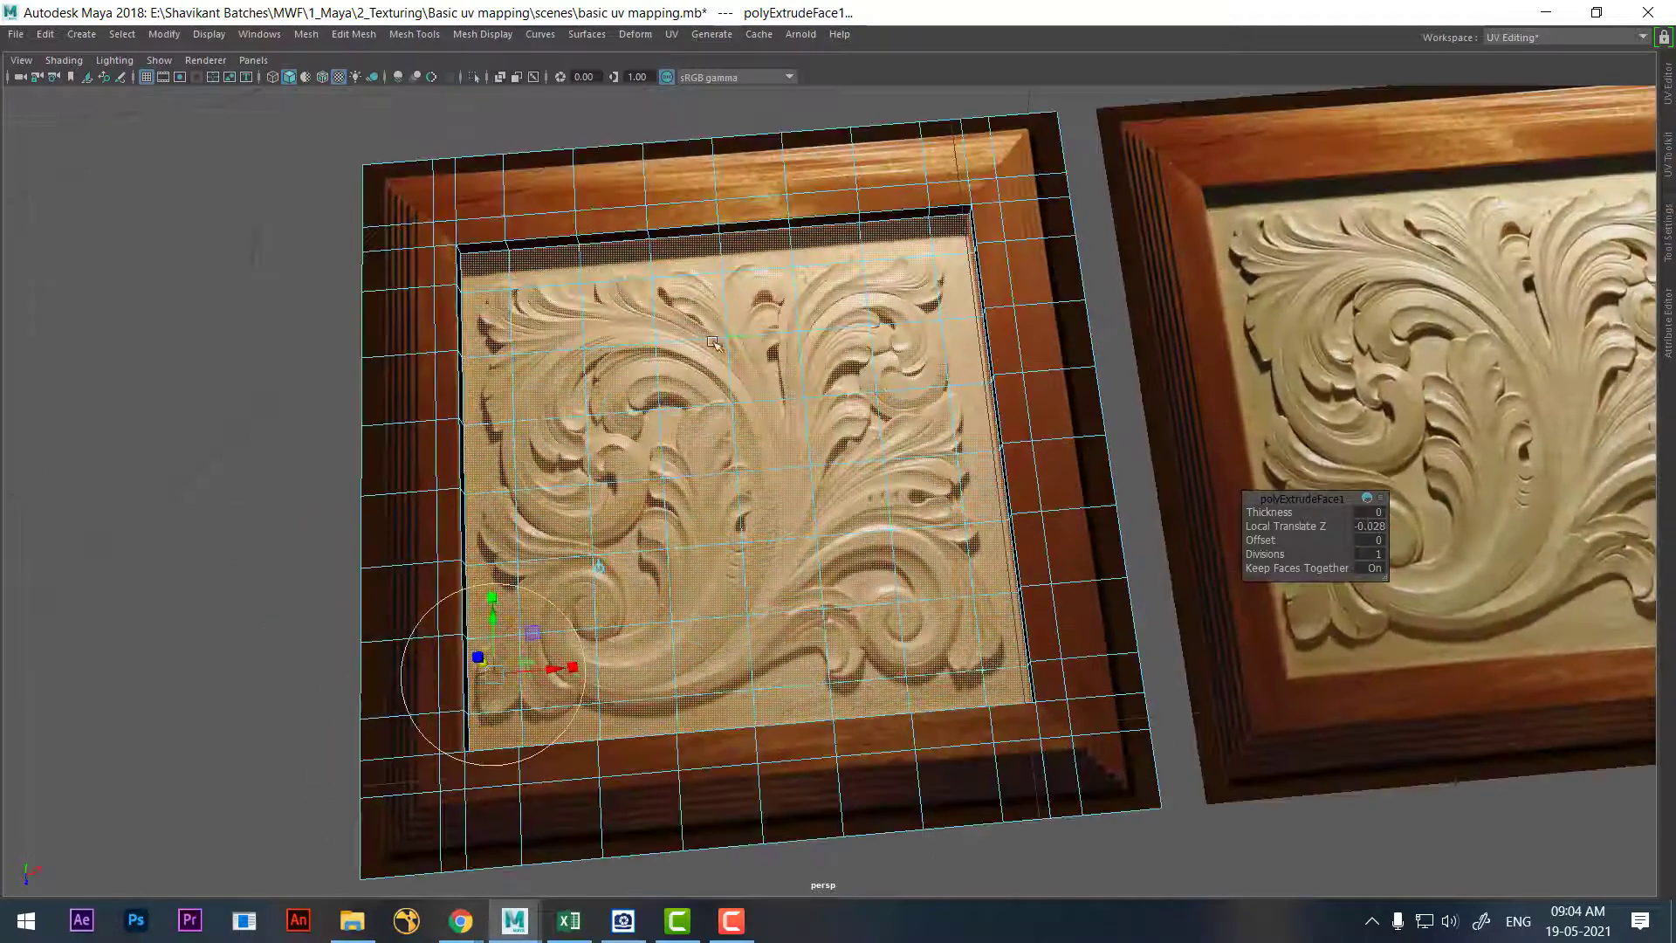
right_click_drag(737, 232, 811, 207)
mouse_move(812, 207)
left_mouse_down("alt")
mouse_move(949, 430)
mouse_move(1043, 179)
left_mouse_up("alt")
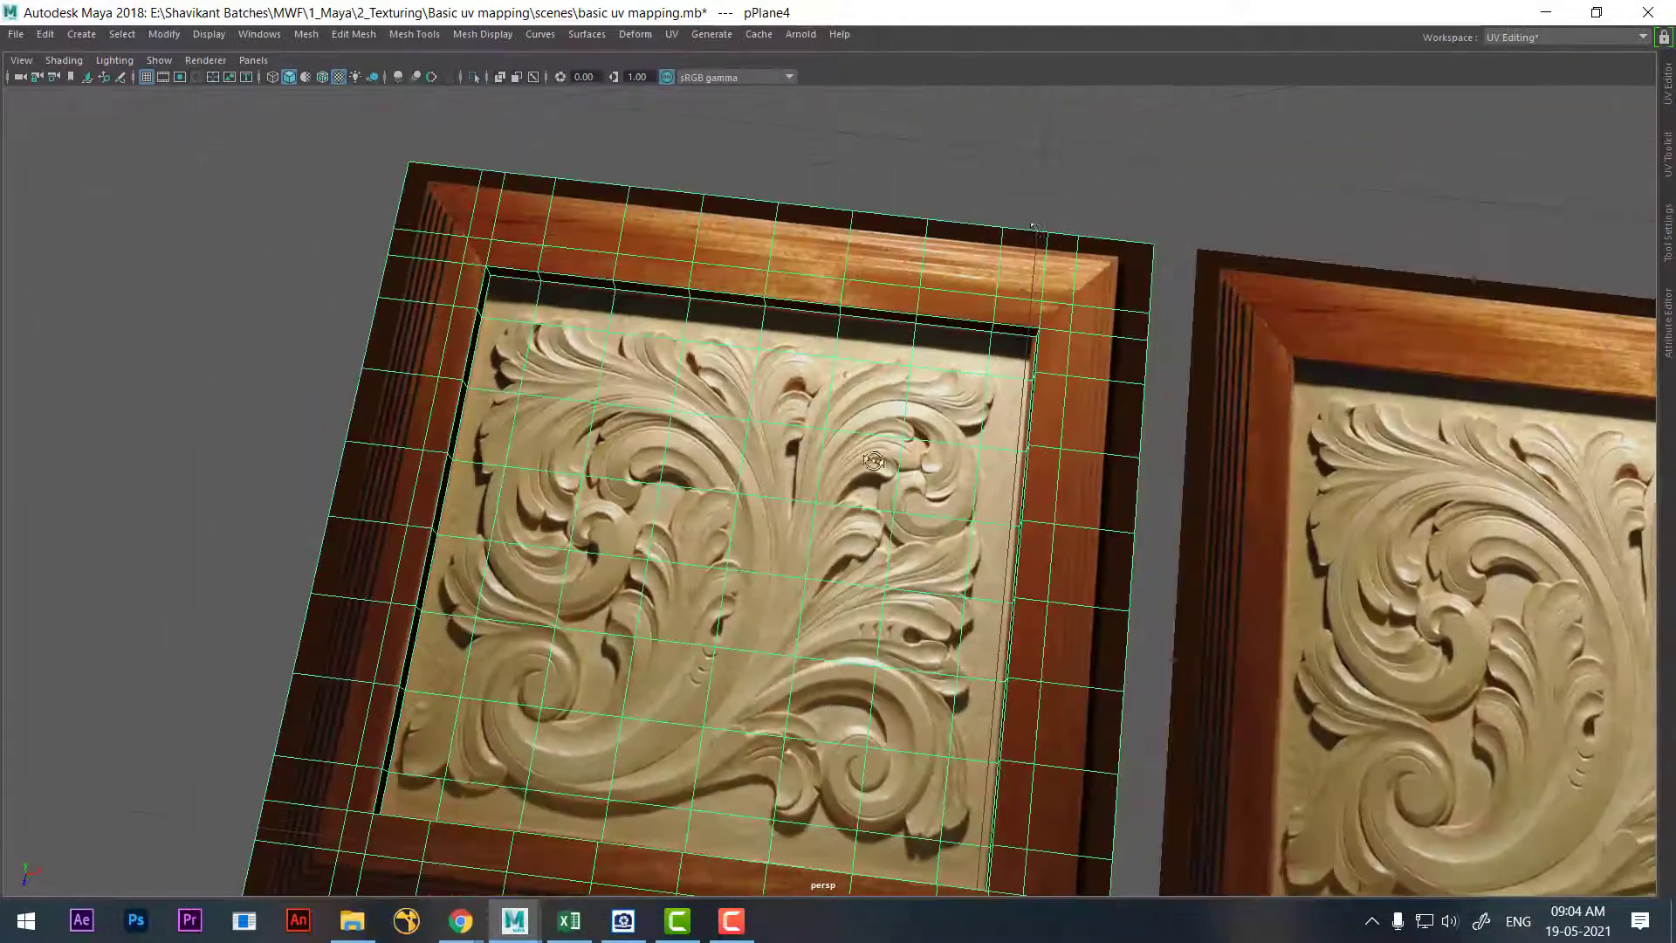
Inspect the recess from a low angle, then reselect the copied panel's faces
left_click(1043, 179)
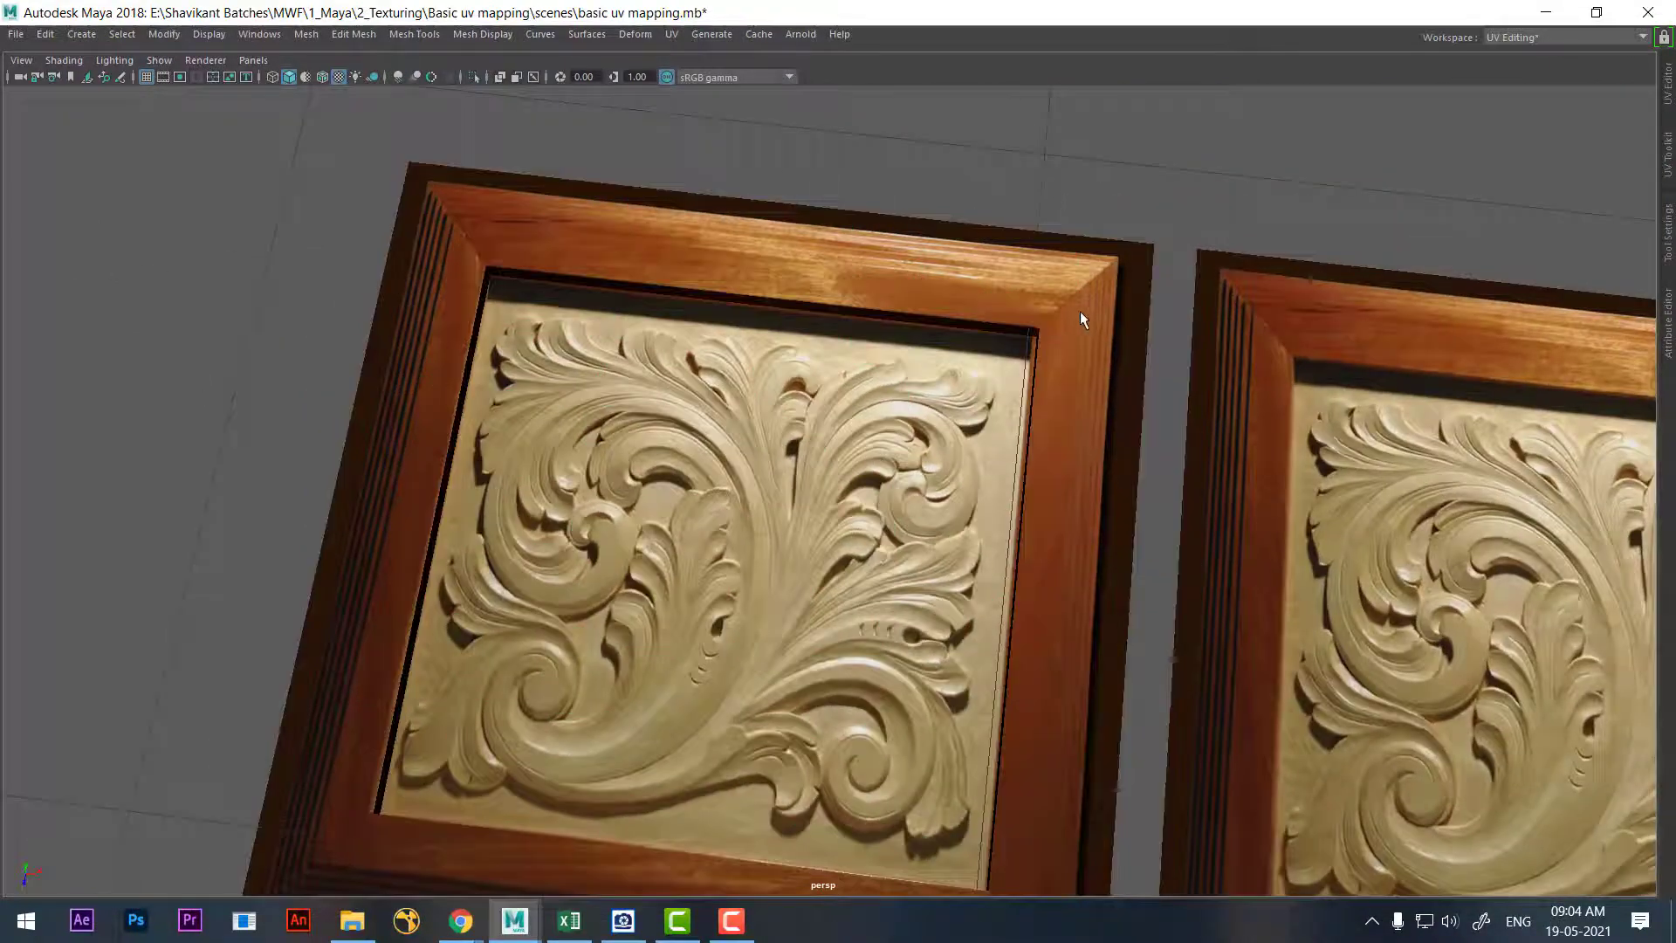
mouse_move(1085, 317)
left_mouse_down("alt")
mouse_move(1065, 273)
mouse_move(1071, 202)
mouse_move(934, 302)
left_mouse_up("alt")
scroll(857, 508, "up", 3)
left_click(496, 448)
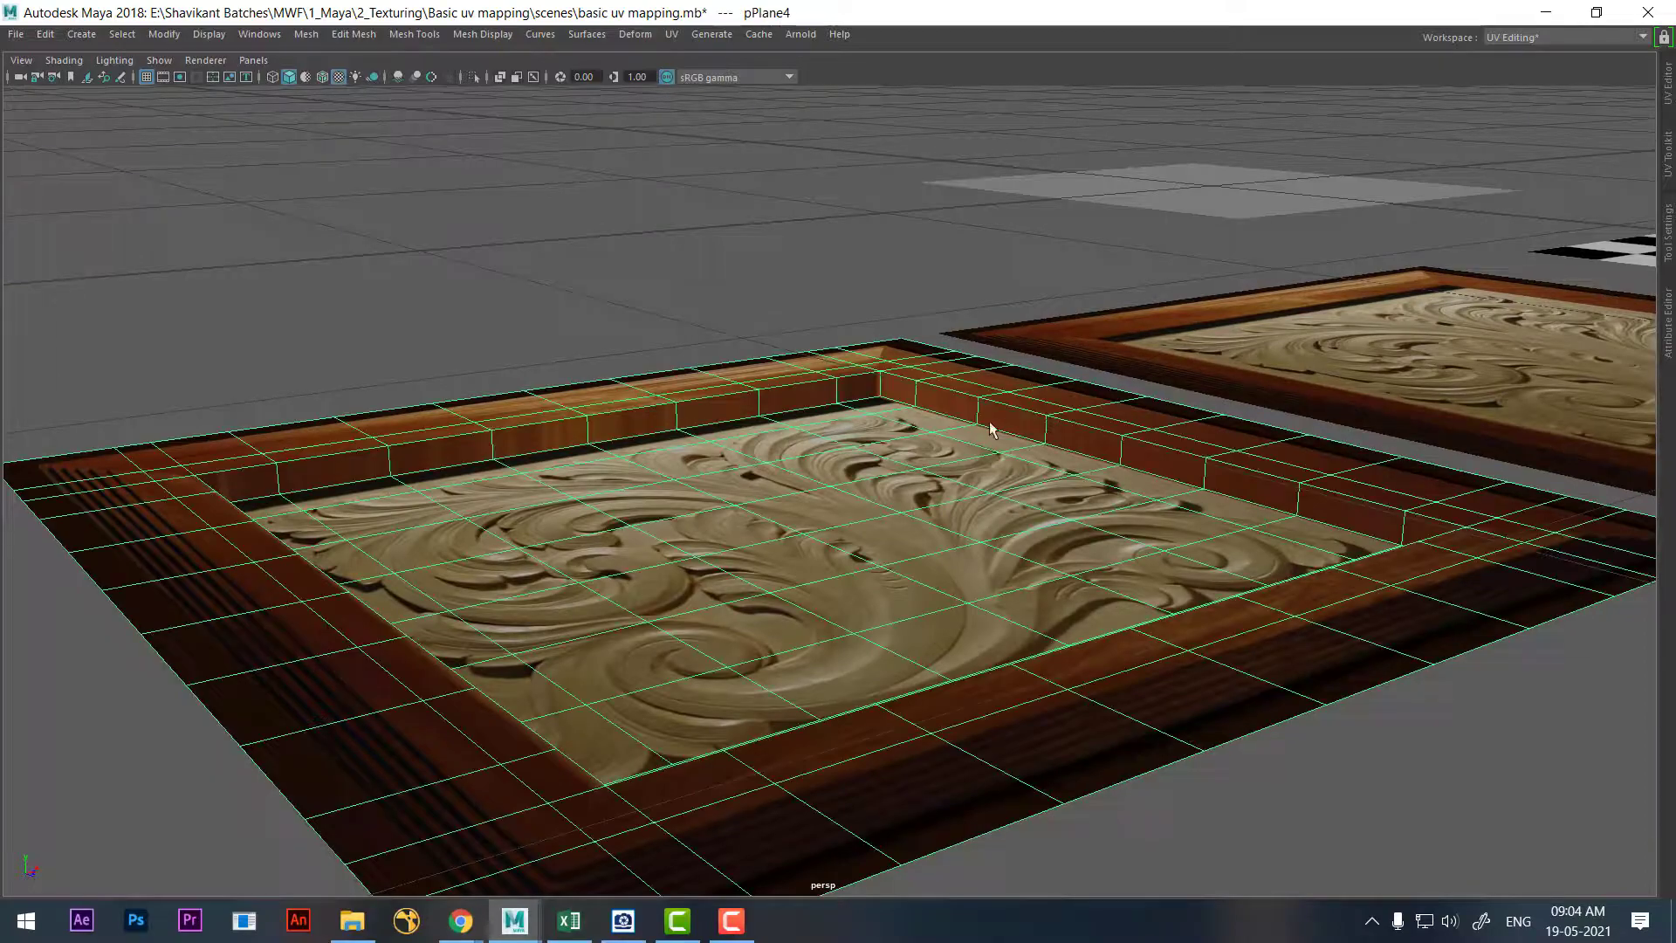
mouse_move(988, 421)
left_mouse_down("alt")
mouse_move(935, 392)
mouse_move(651, 434)
left_mouse_up("alt")
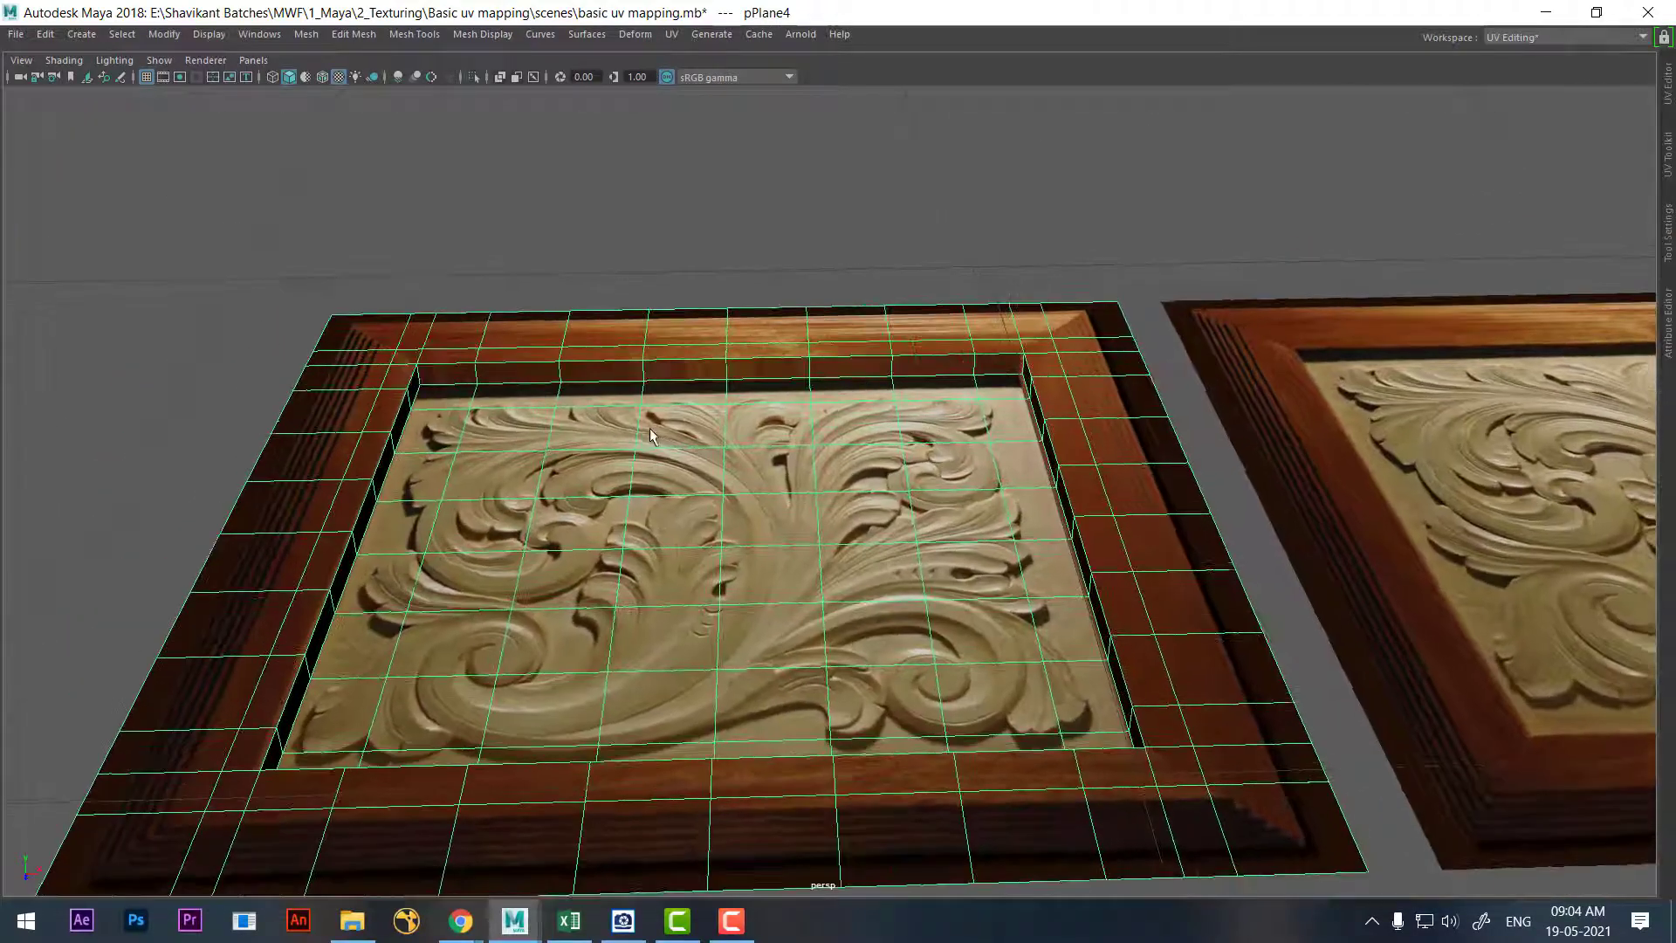
right_click_drag(1005, 359, 1004, 384)
Select pPlane4's top border face loop and apply a planar UV projection
left_click(990, 363)
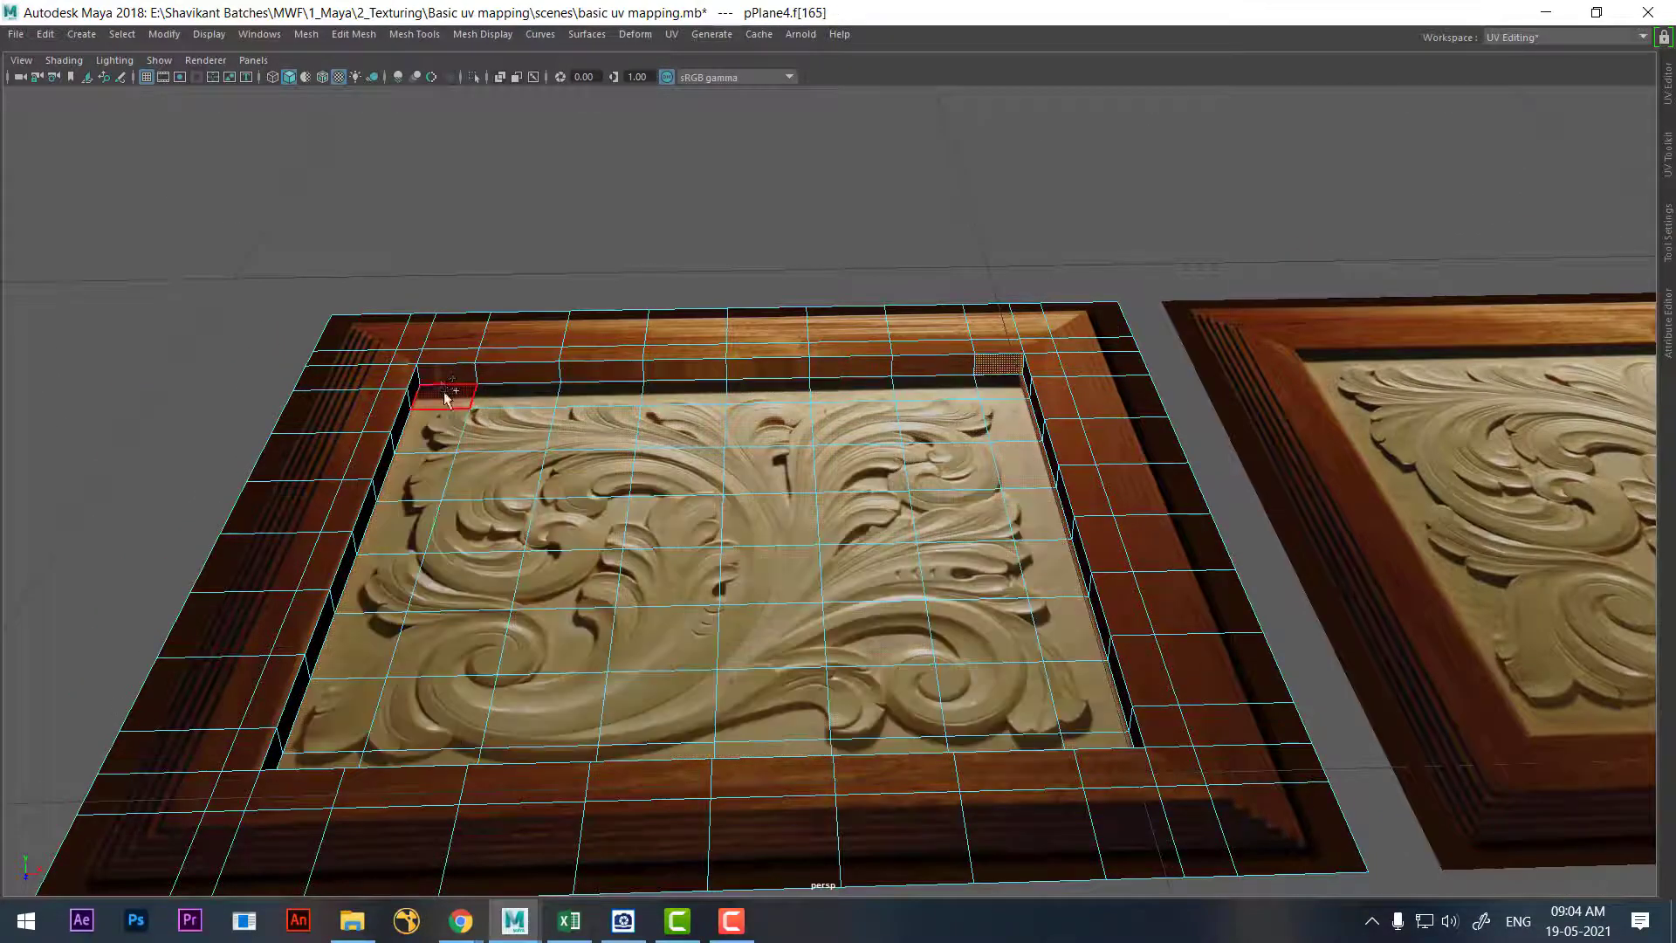
double_click(437, 369, "shift")
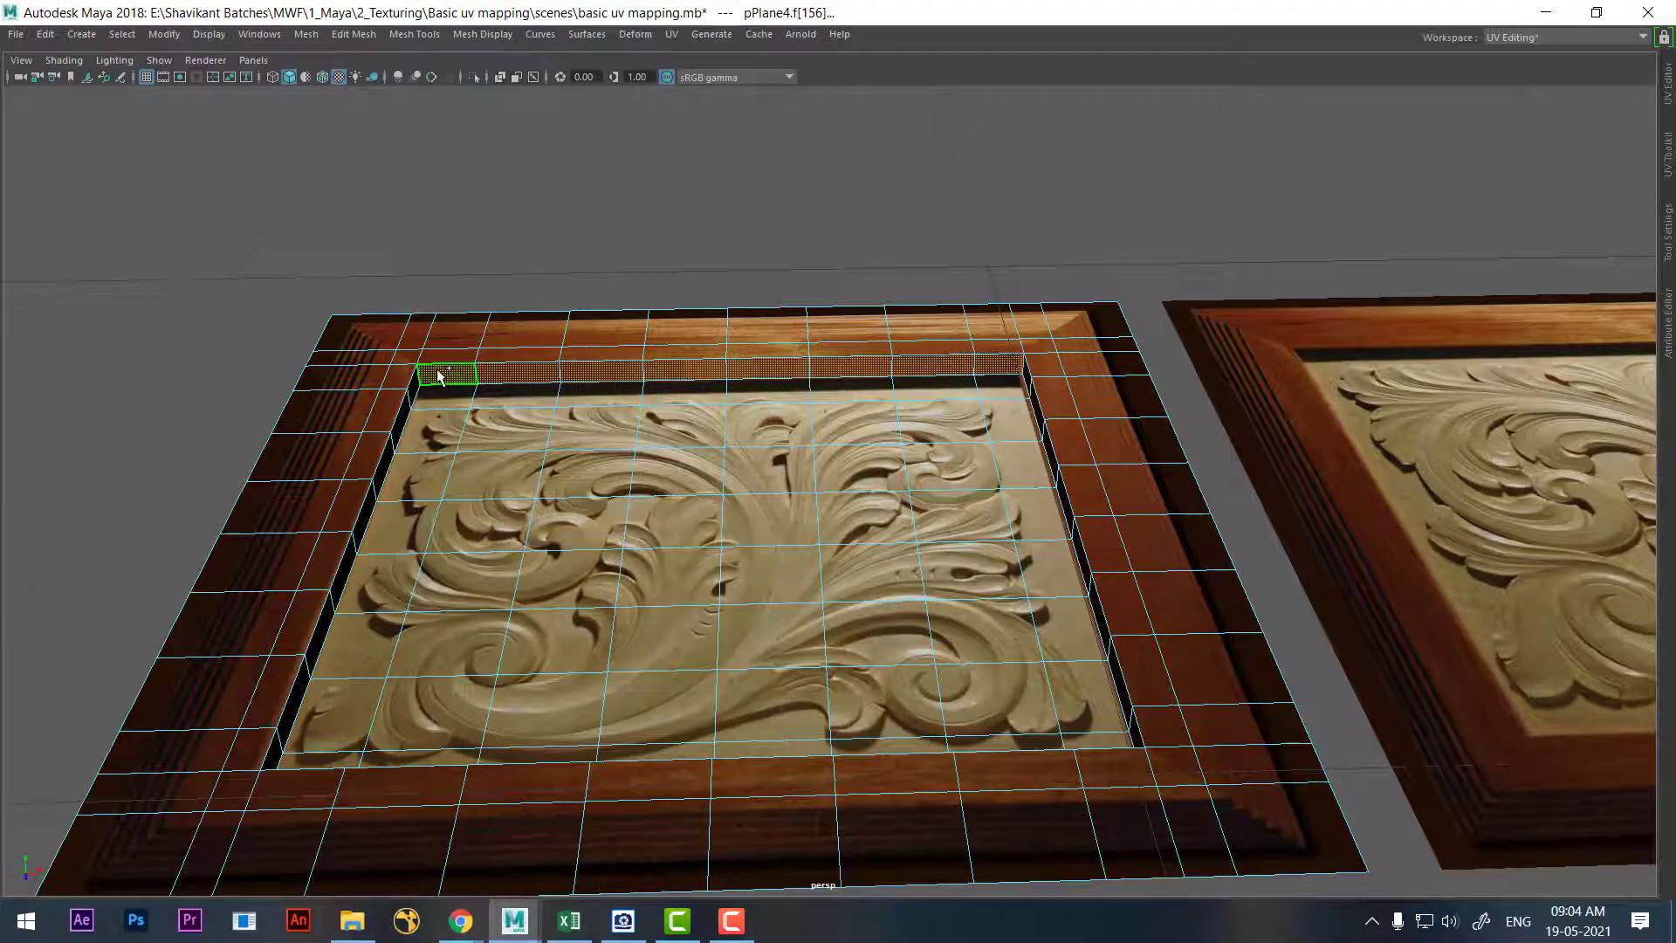
left_click(671, 35)
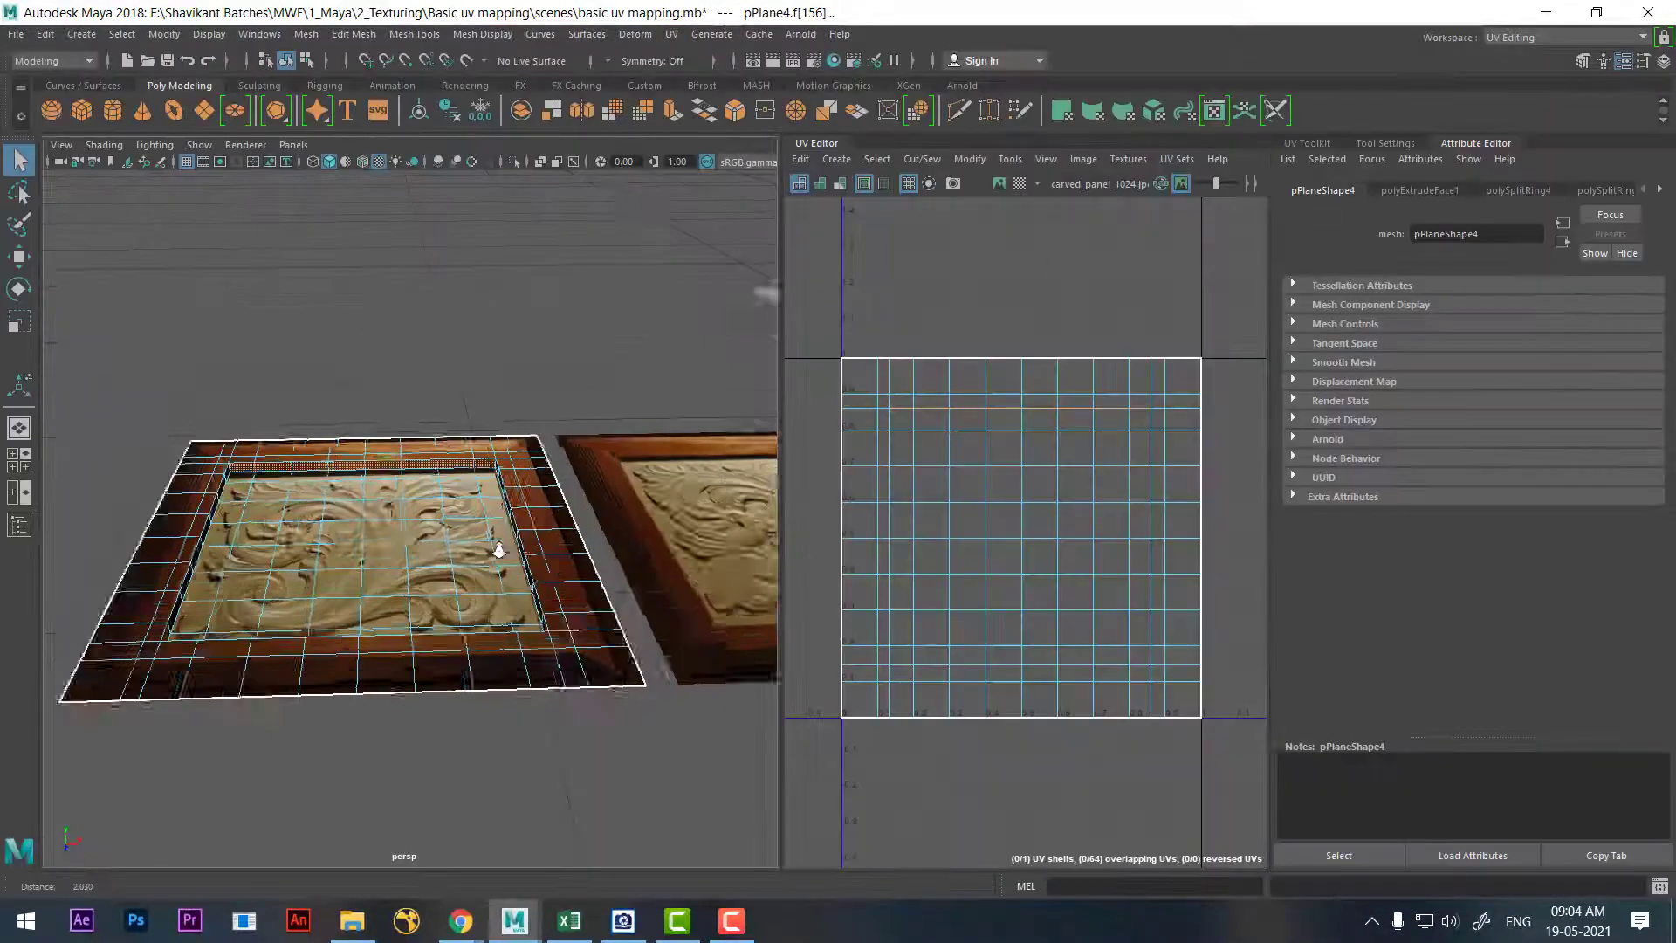
scroll(498, 549, "up", 3)
scroll(538, 427, "up", 3)
left_click(671, 34)
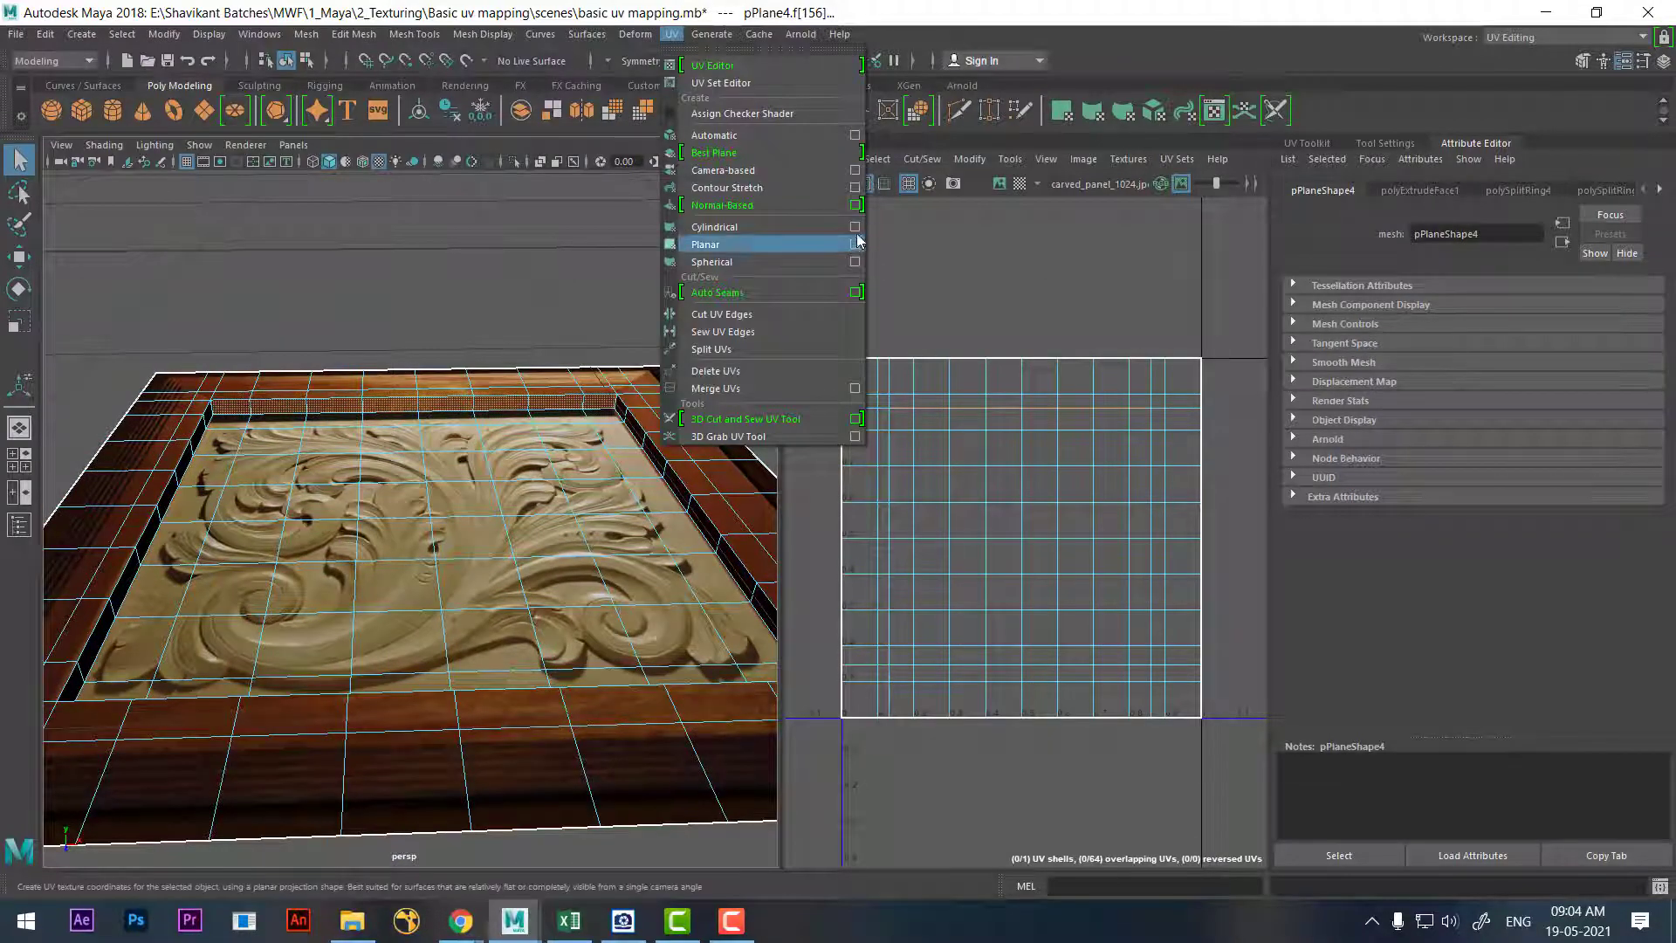
left_click(855, 244)
left_click(1331, 451)
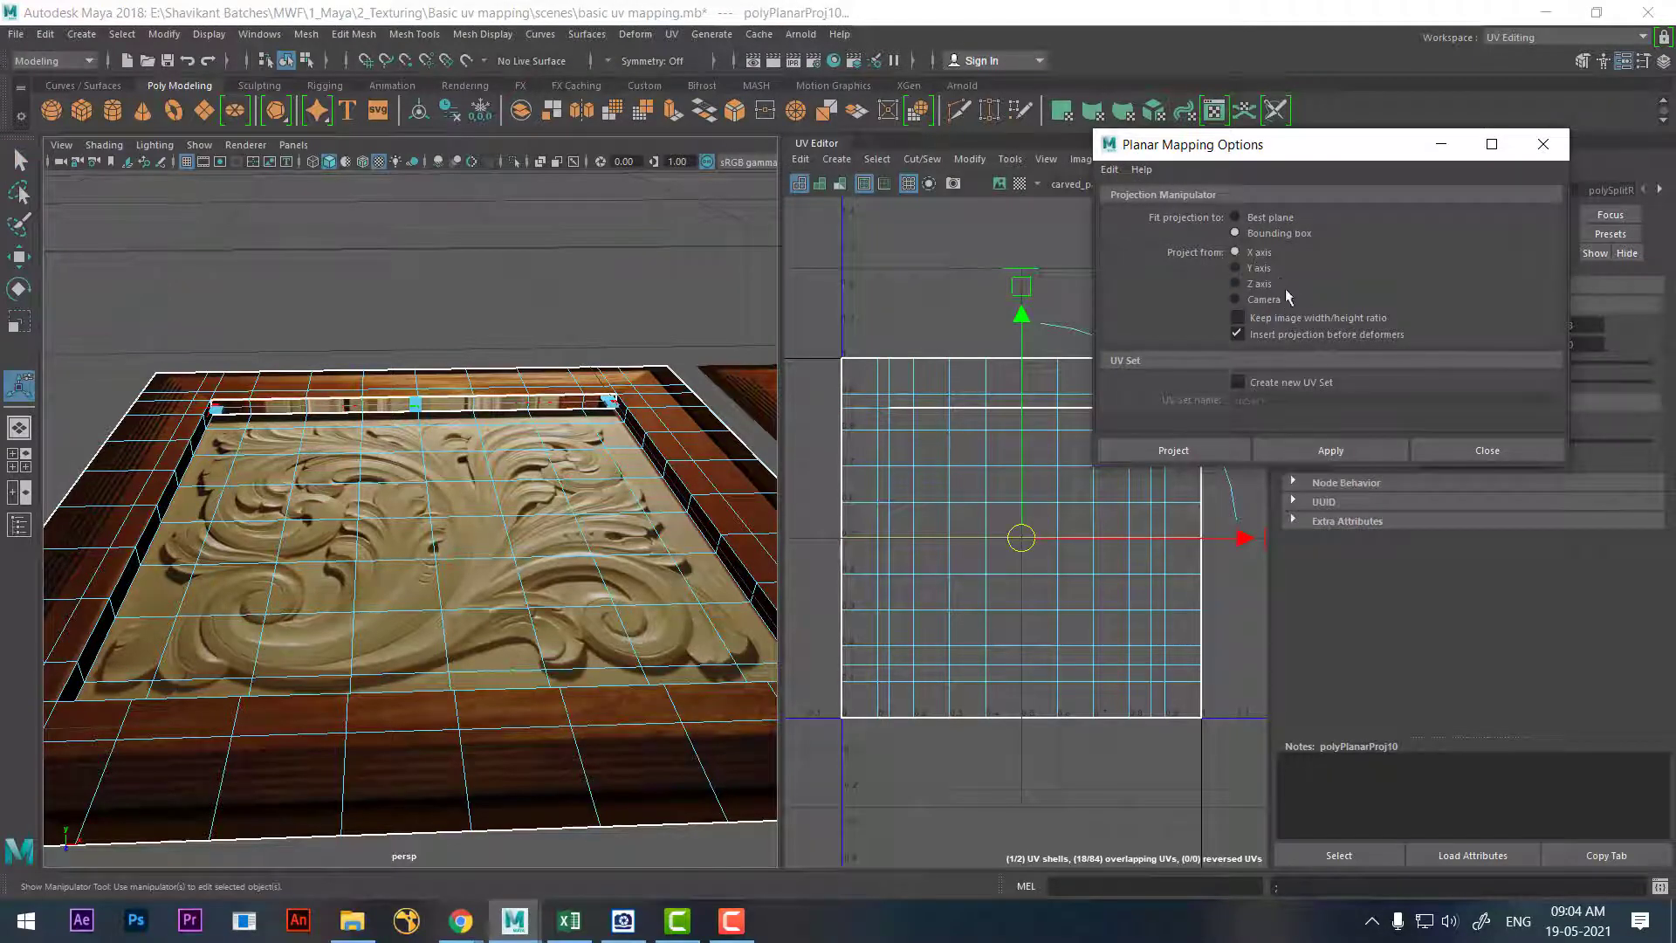
Reproject the border faces from the Z axis, narrowing the UV strip and shifting it left
left_click(1341, 451)
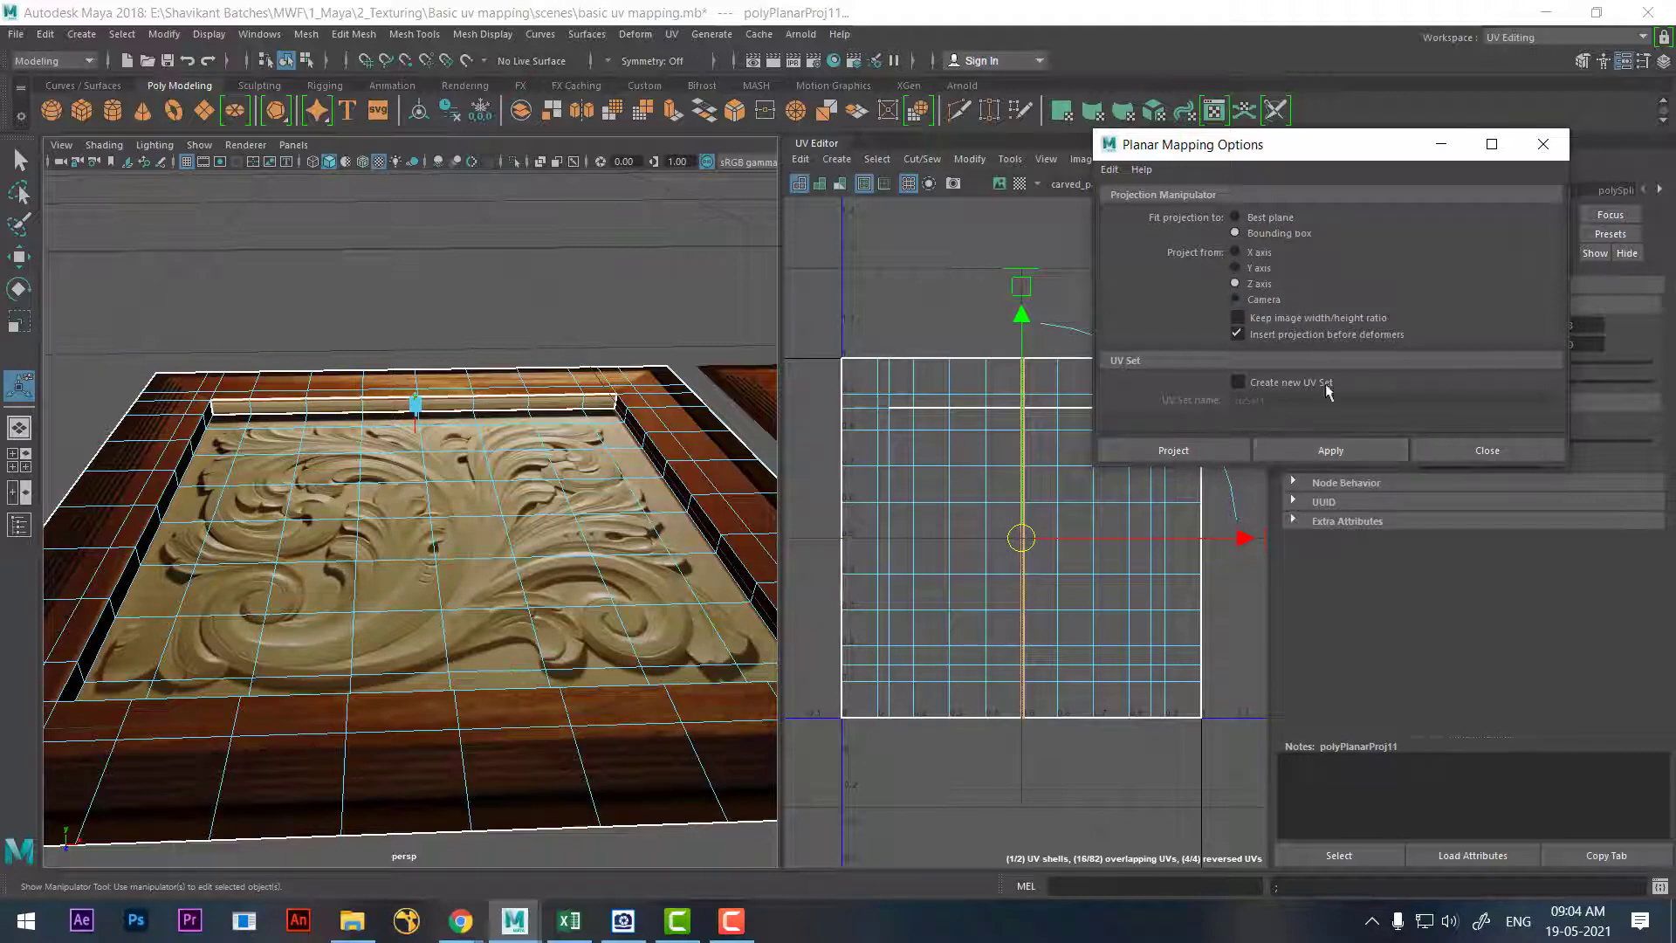
left_click(1332, 451)
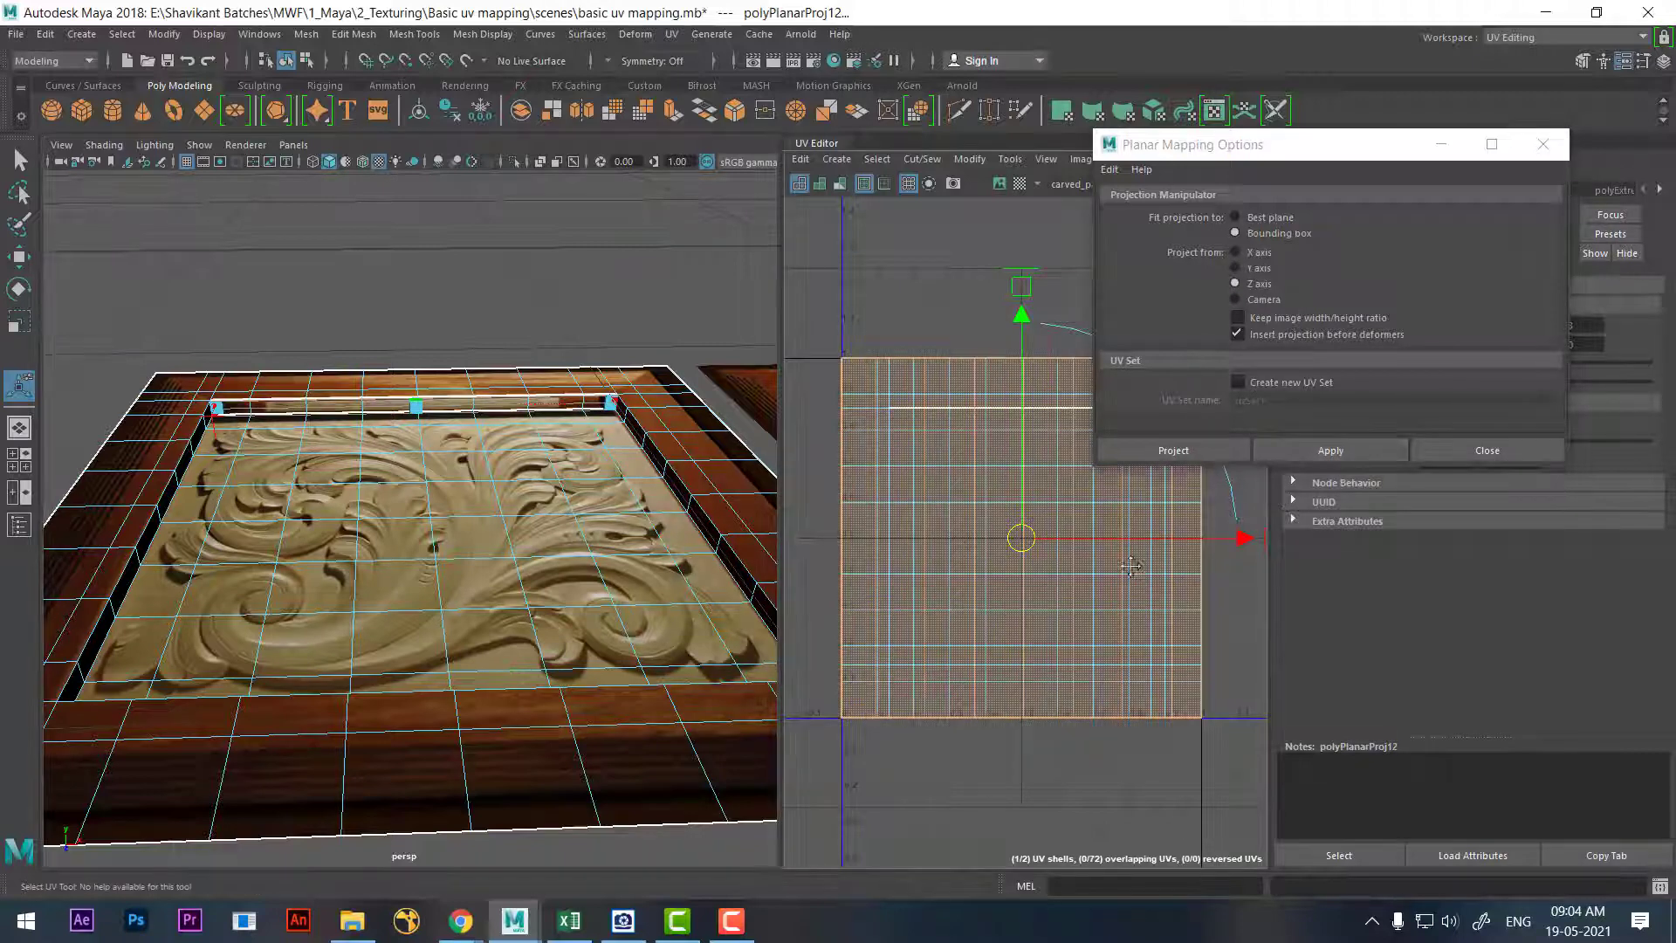
middle_click_drag(1228, 559, 1207, 585, "alt")
left_click_drag(1249, 568, 992, 580)
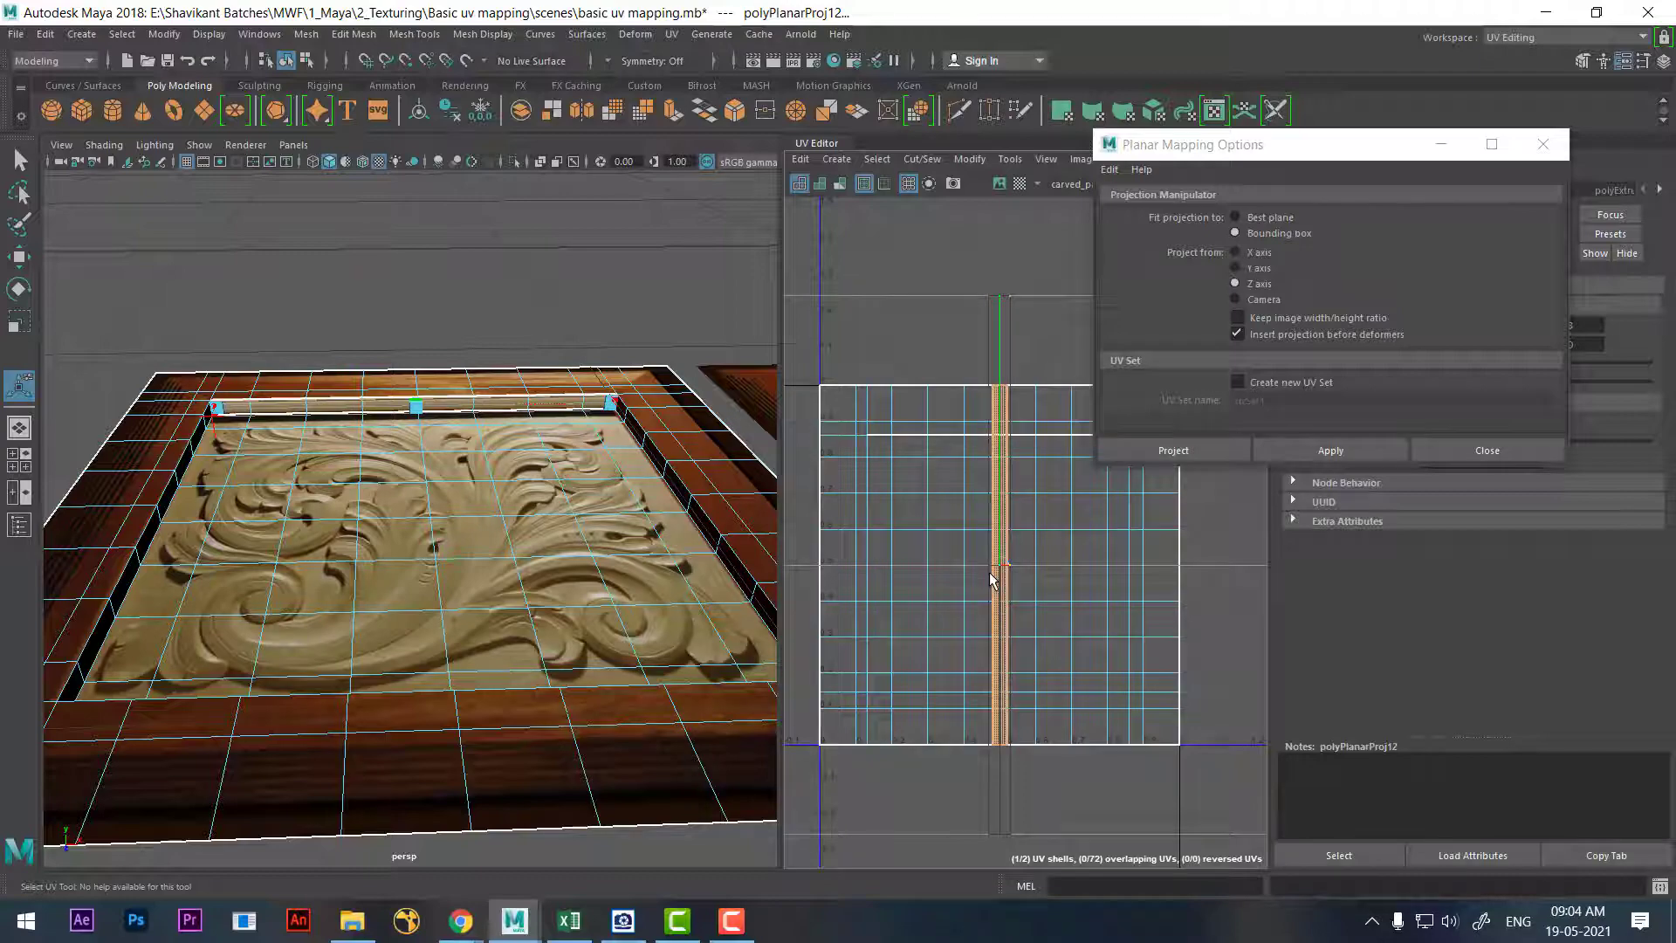
key("w")
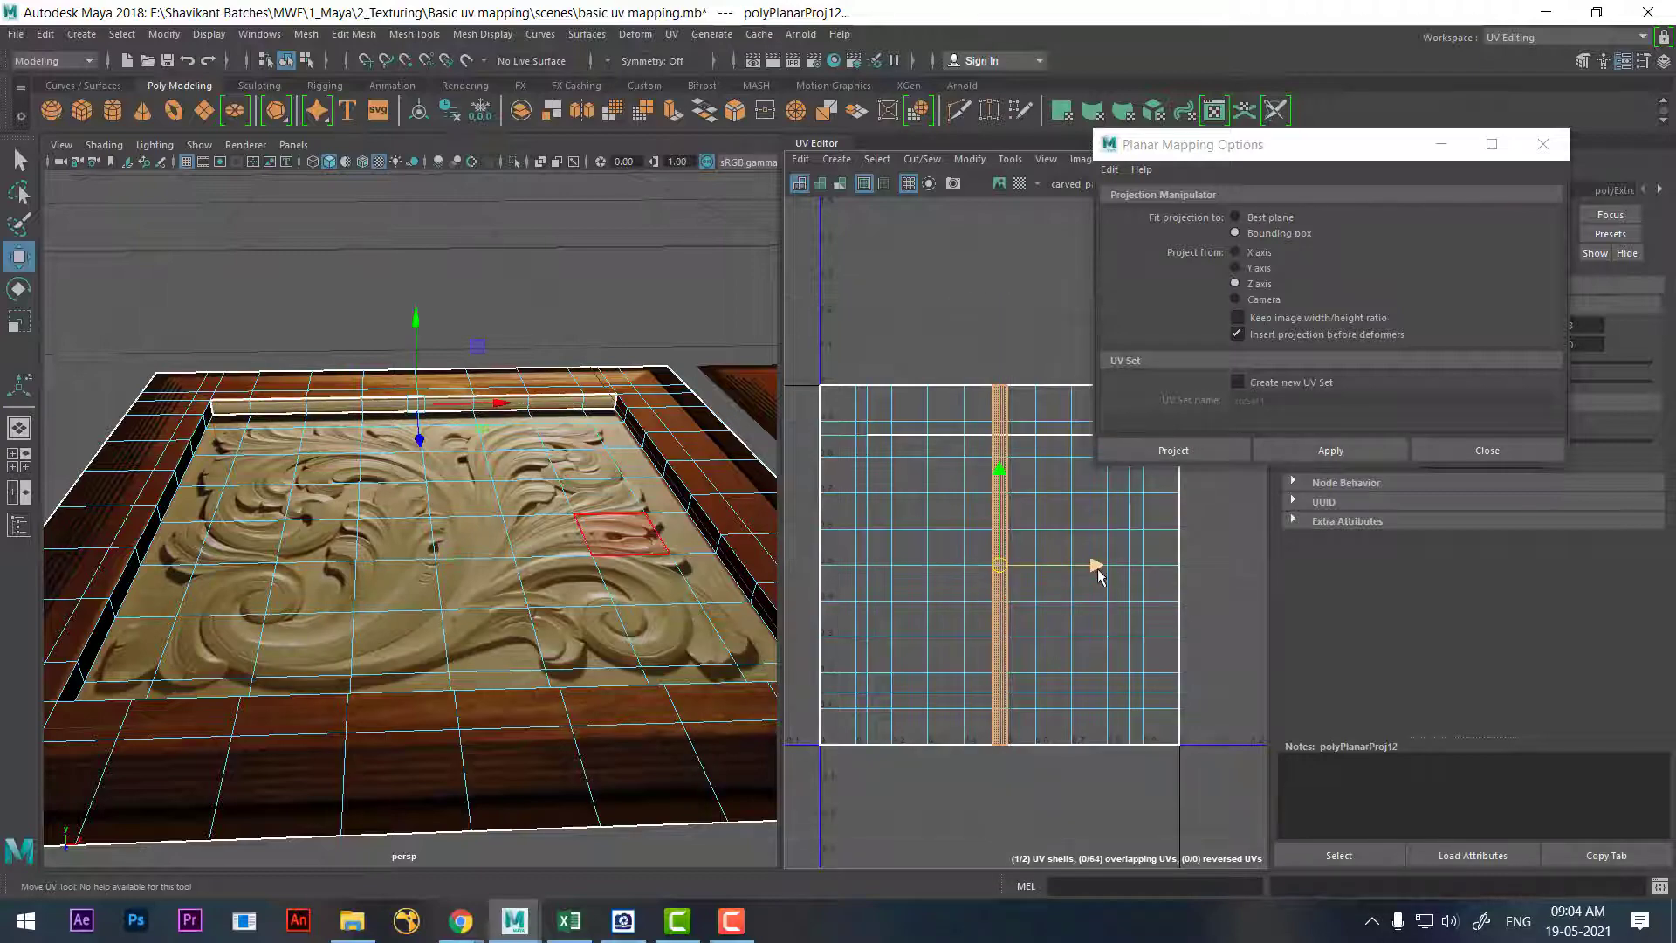
left_click_drag(1096, 568, 961, 565)
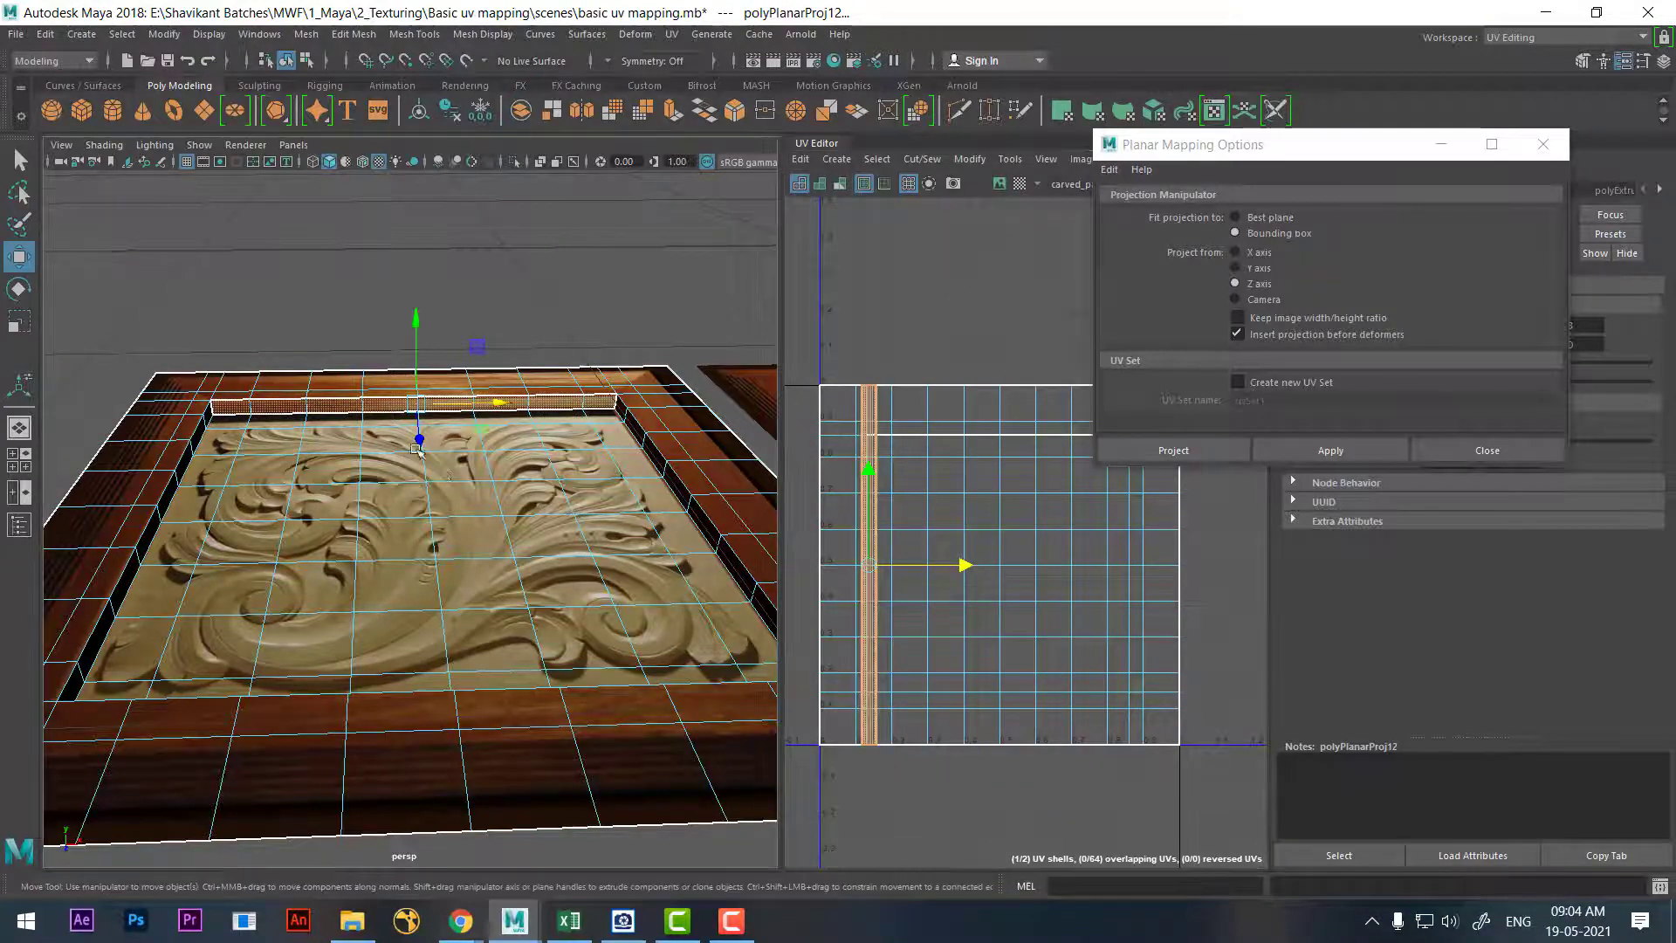
Move the mapping options dialog aside, reframe the views, and maximize the UV Editor
scroll(486, 581, "up", 3)
mouse_move(485, 581)
left_mouse_down("alt")
mouse_move(567, 581)
mouse_move(561, 606)
mouse_move(611, 602)
left_mouse_up("alt")
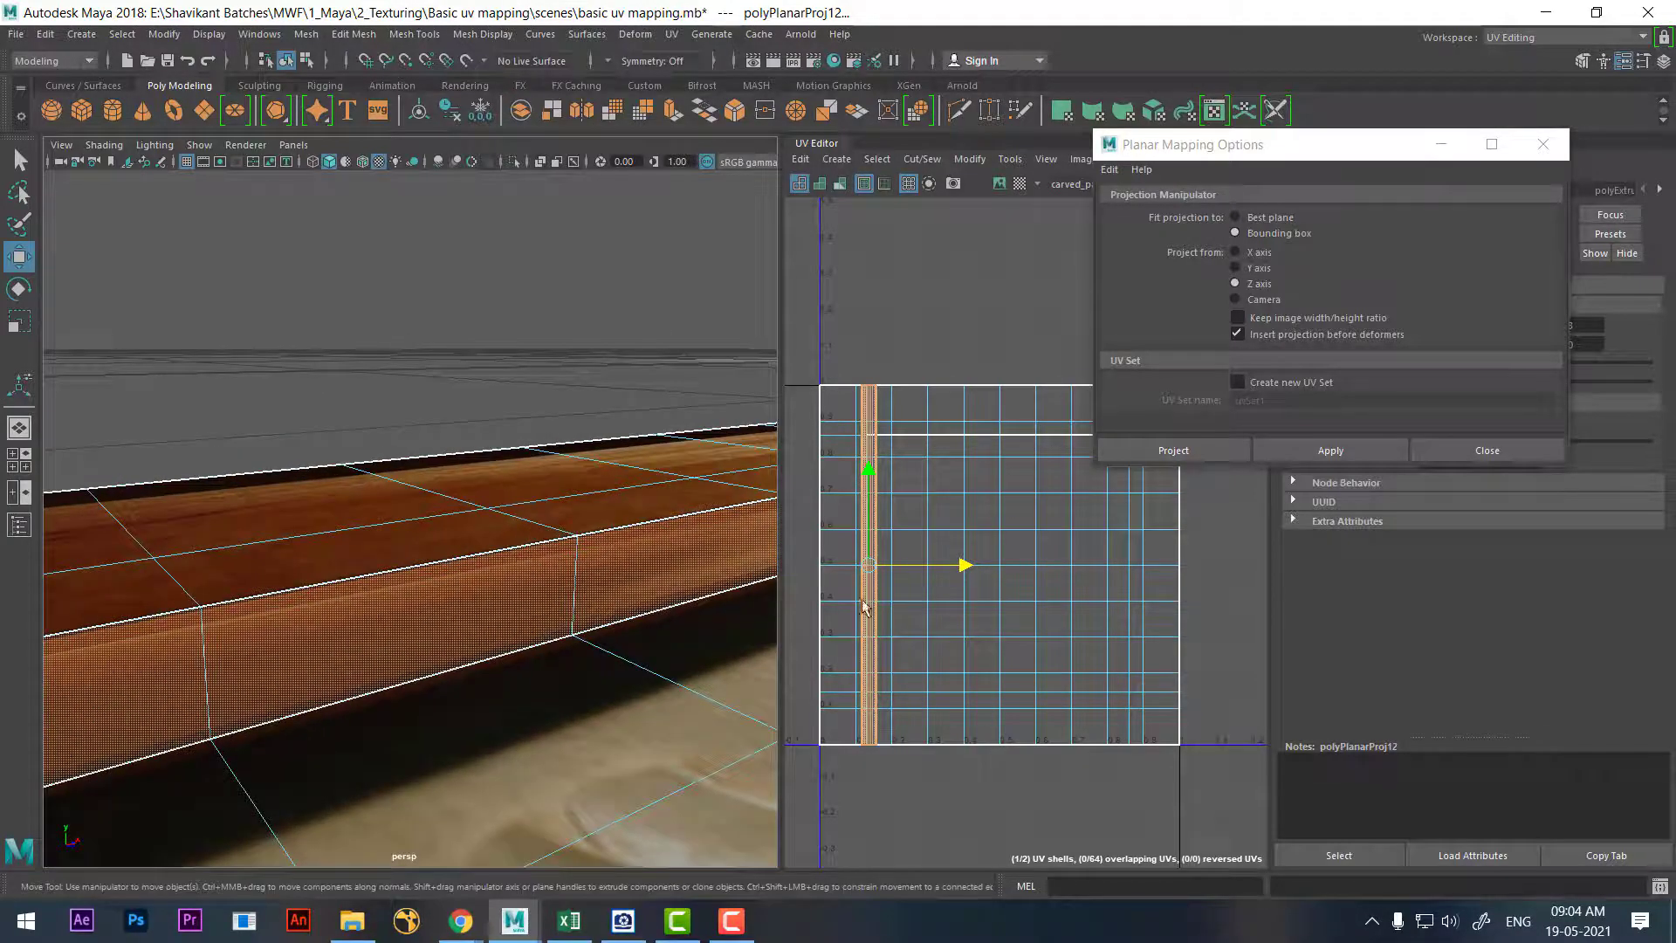
left_click_drag(1322, 153, 1512, 468)
scroll(1165, 424, "down", 3)
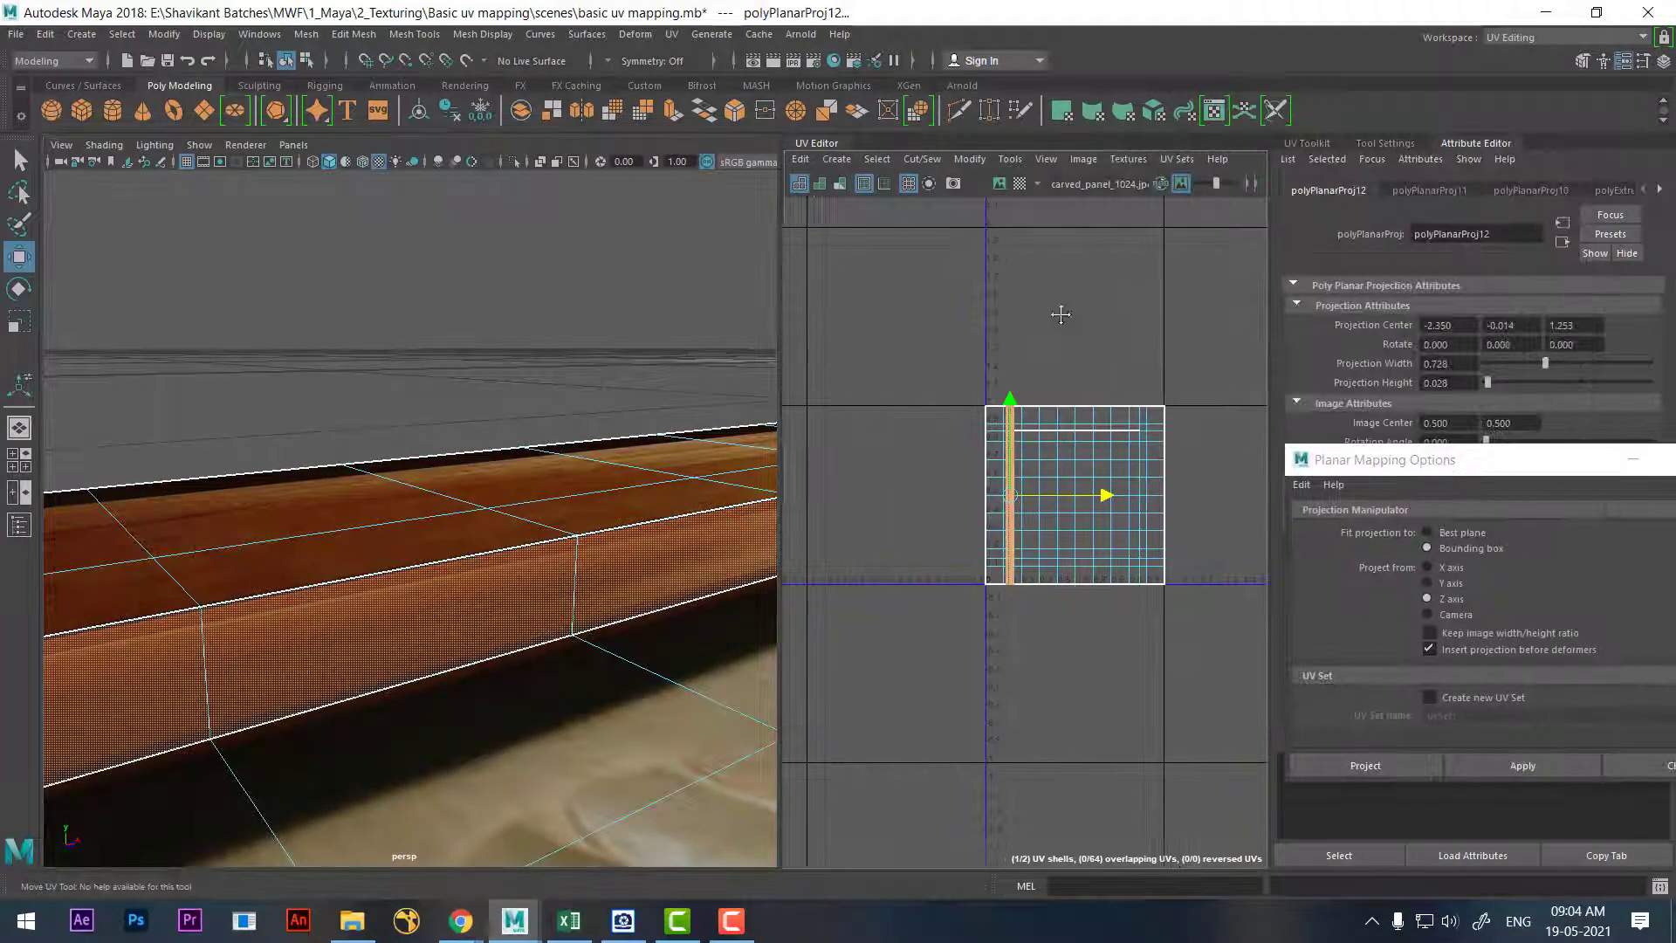
middle_click_drag(1133, 344, 1023, 321, "alt")
key("ctrl+space")
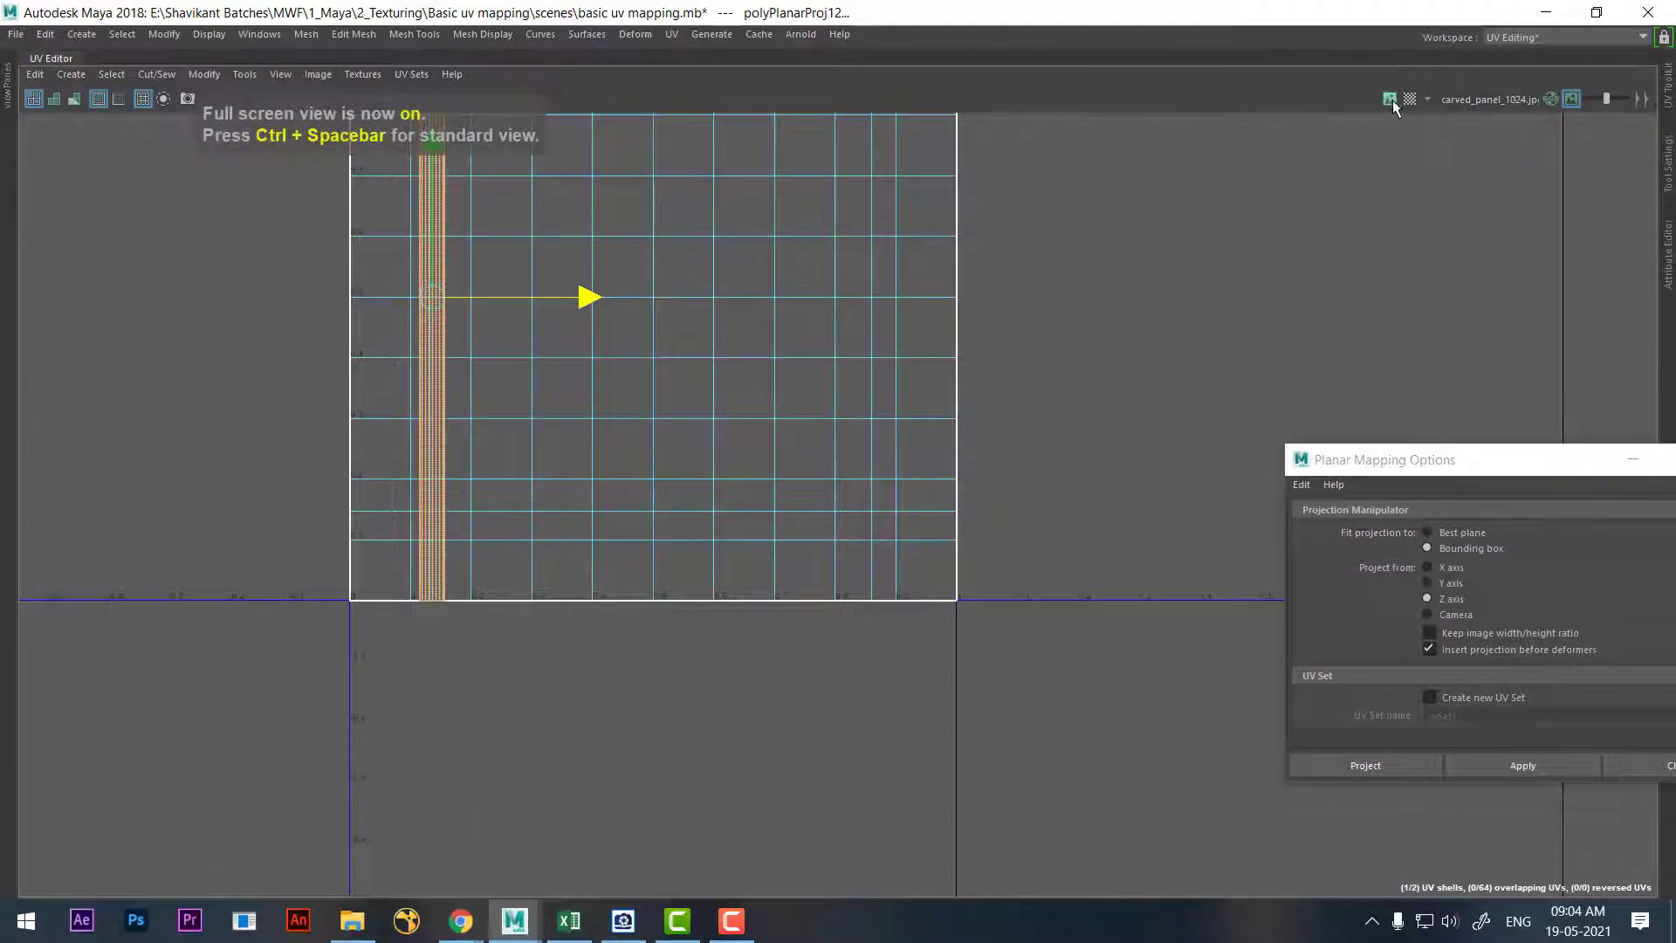
Show the panel texture, rotate the border UV strip 90° and lay it on the top wooden frame
left_click(1391, 99)
mouse_move(571, 345)
middle_mouse_down("alt")
mouse_move(711, 479)
mouse_move(771, 580)
middle_mouse_up("alt")
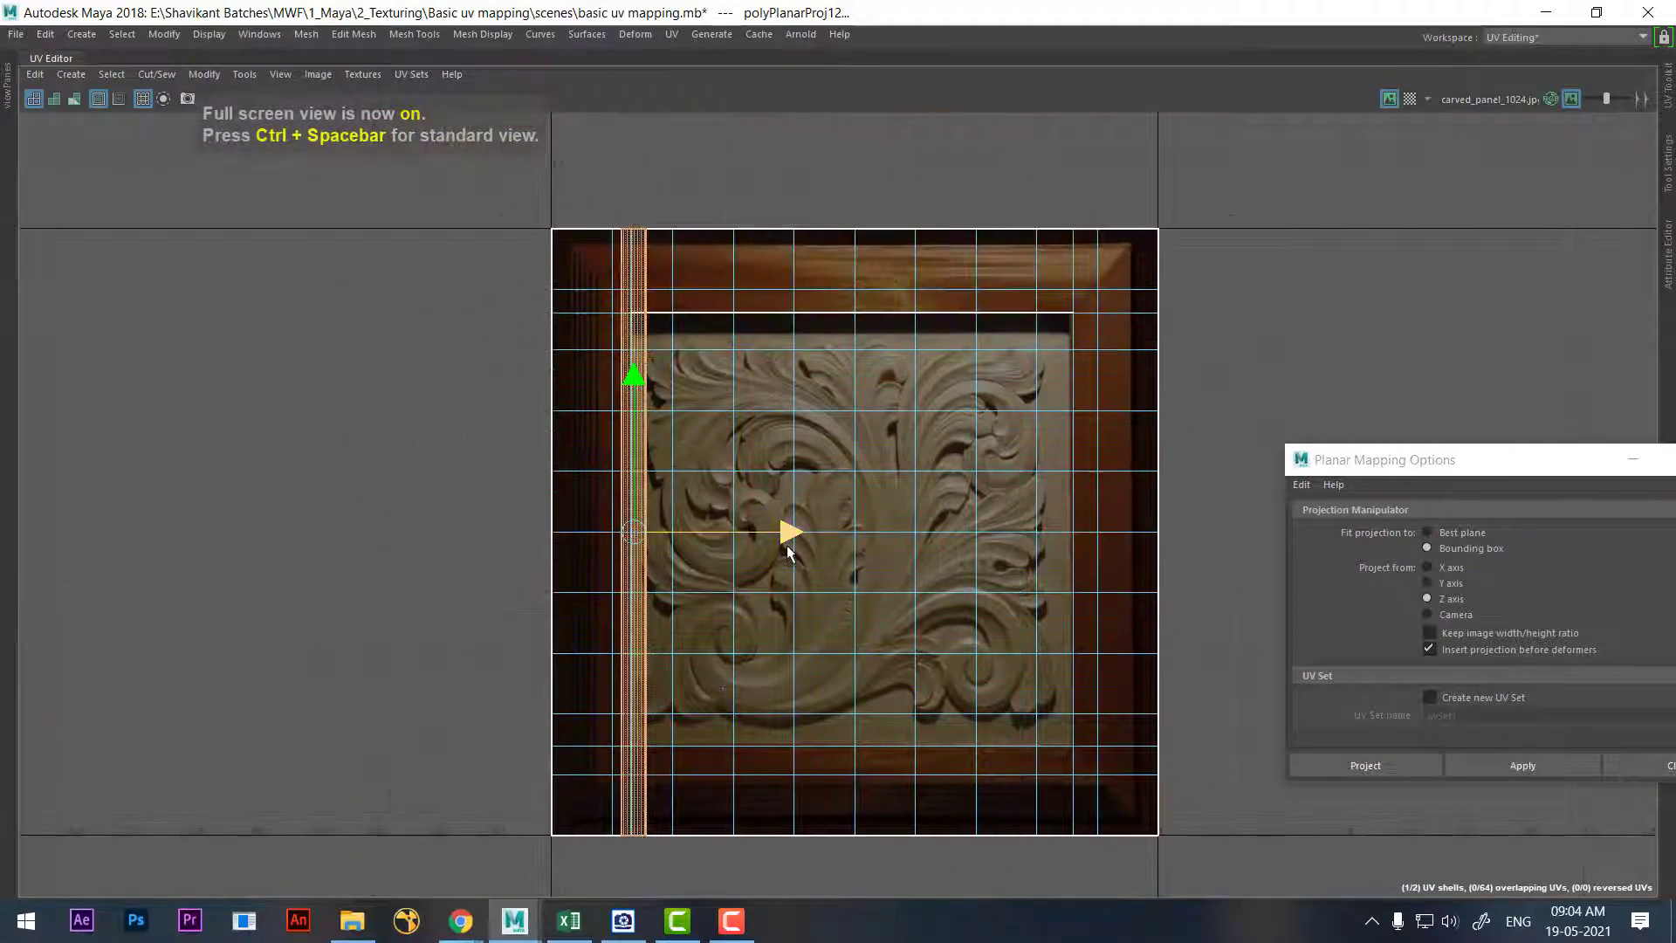
key("r")
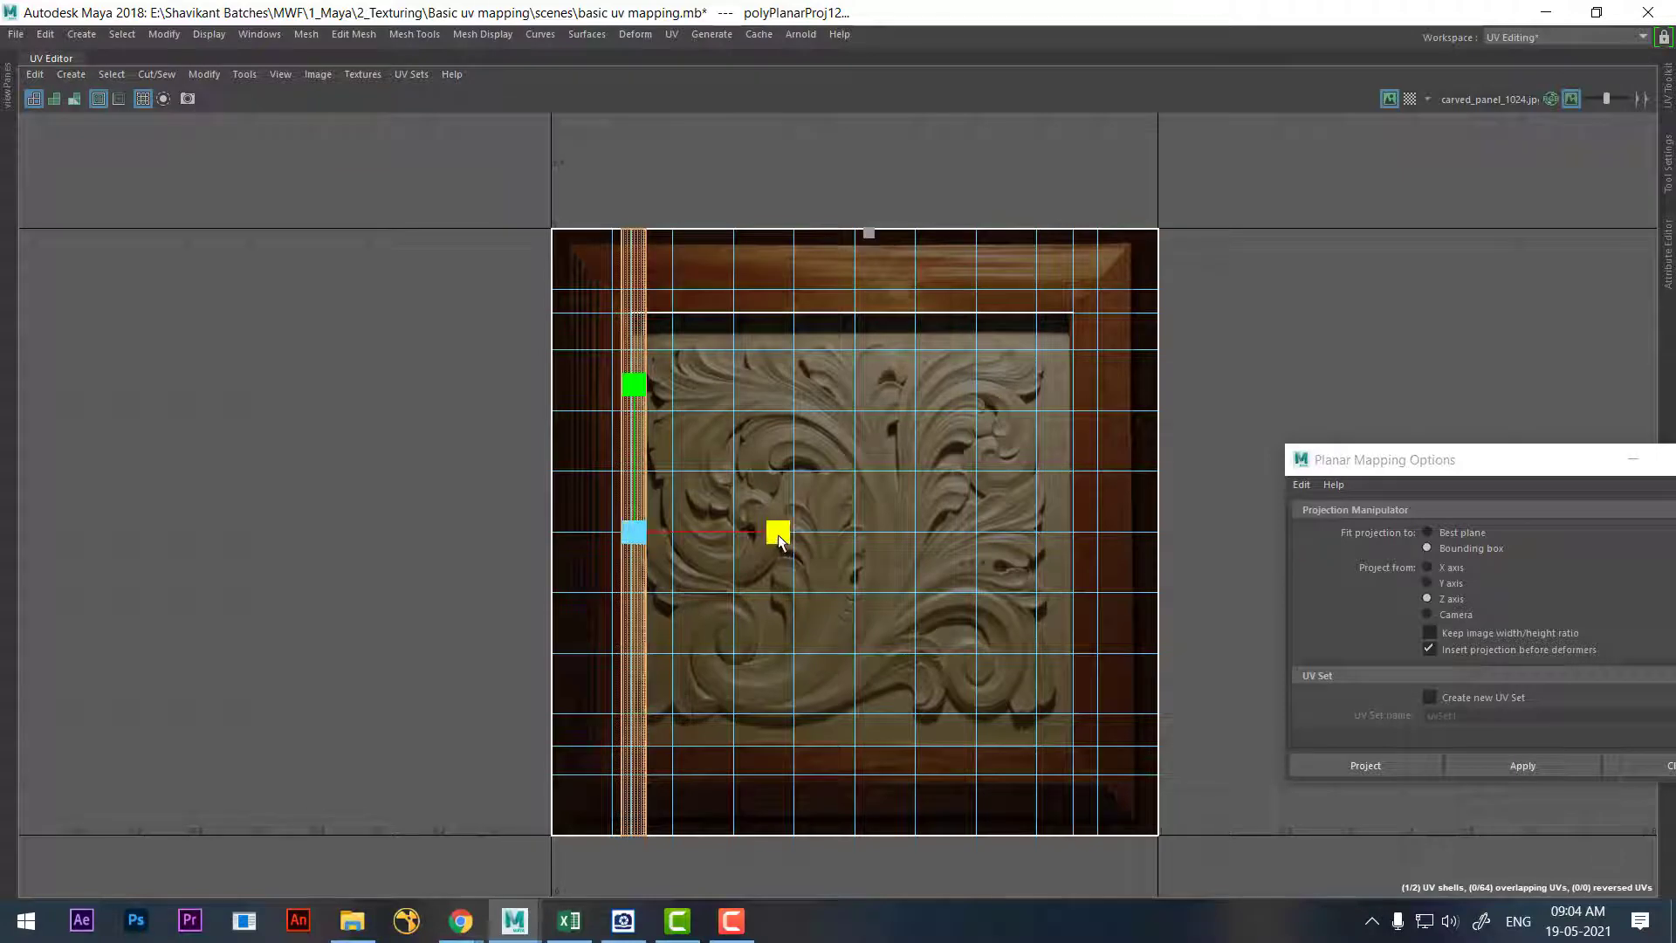
left_click_drag(780, 532, 795, 569)
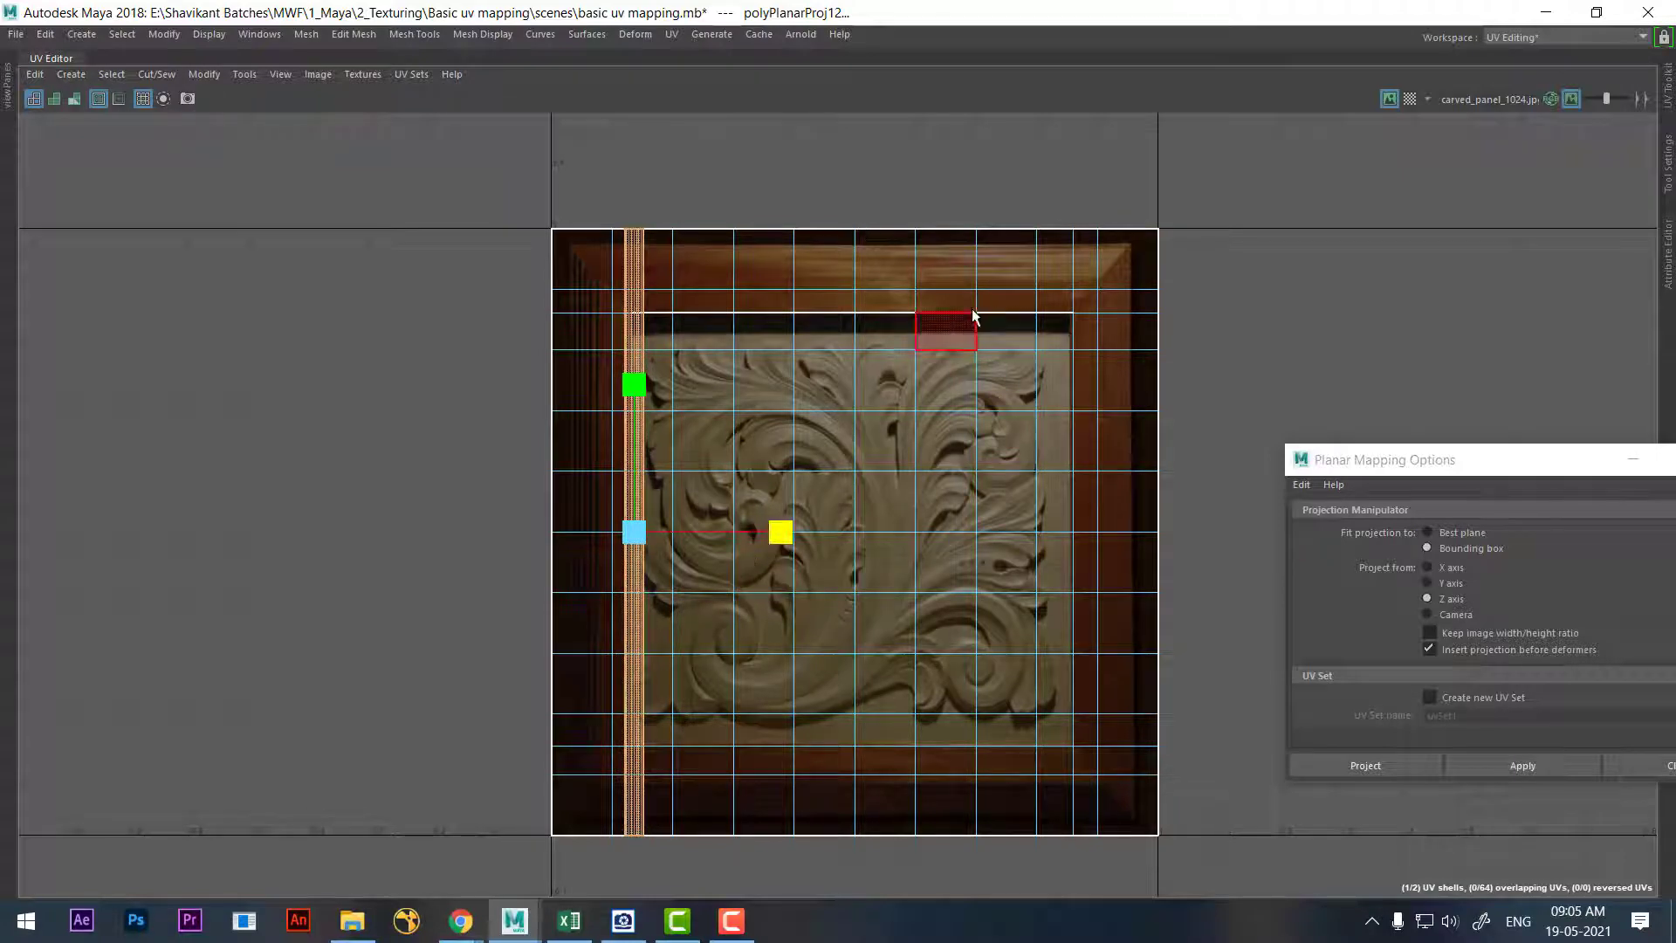
mouse_move(974, 314)
right_mouse_down()
mouse_move(981, 374)
mouse_move(1049, 370)
right_mouse_up()
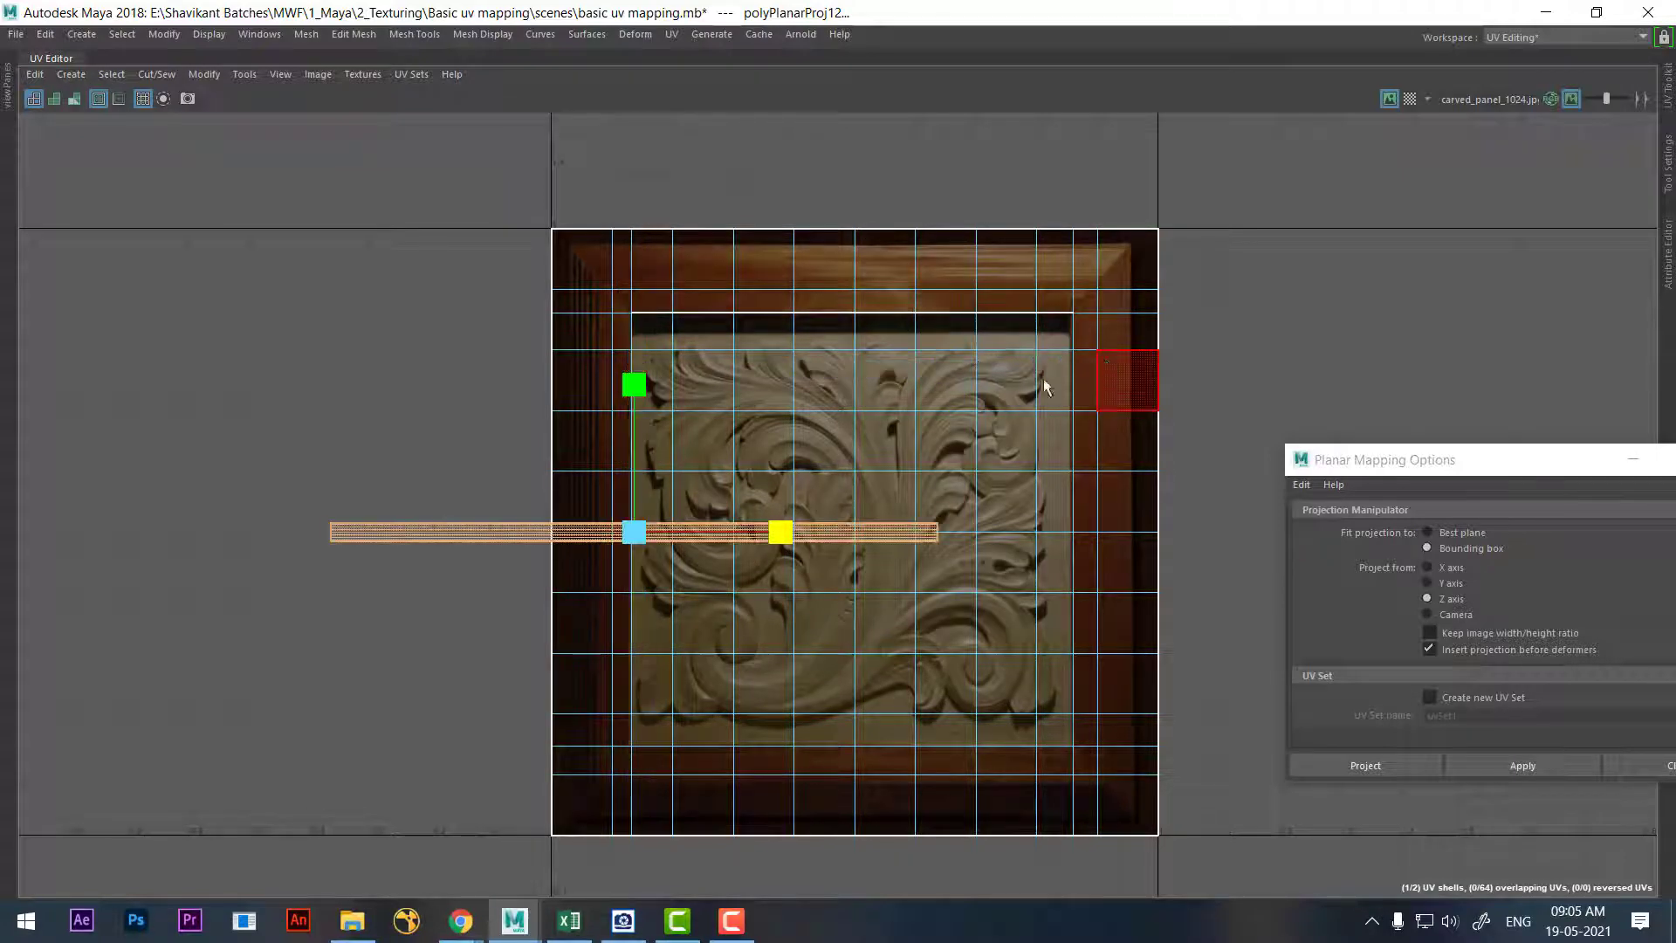
left_click_drag(646, 543, 843, 303)
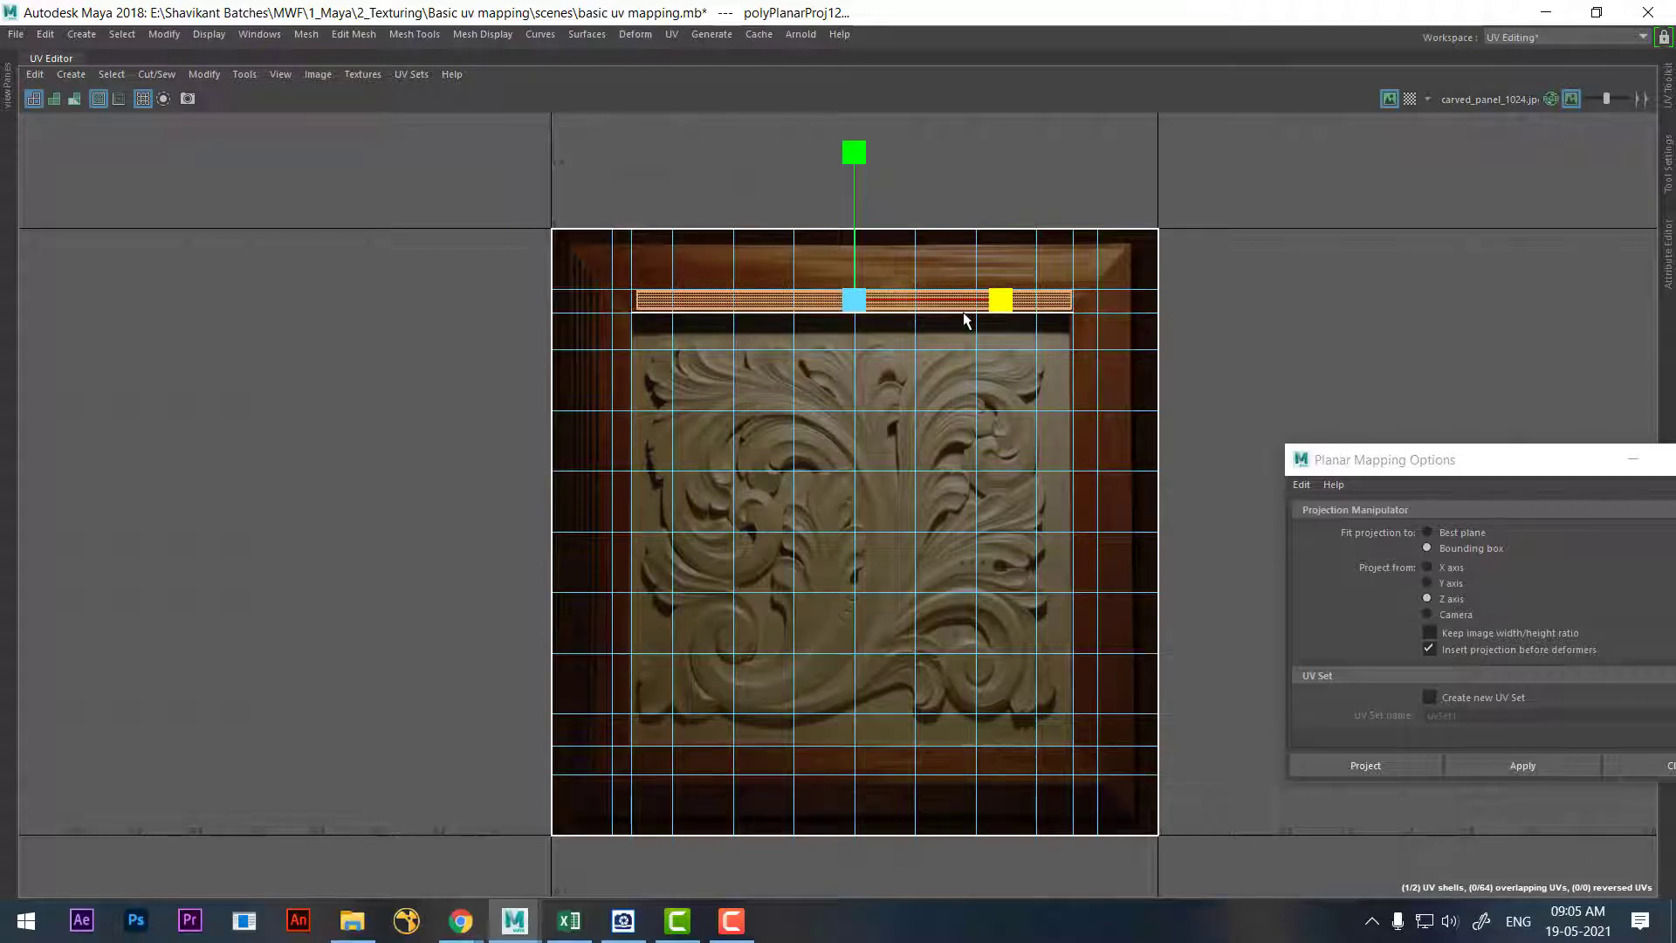
scroll(803, 374, "up", 1)
key("space")
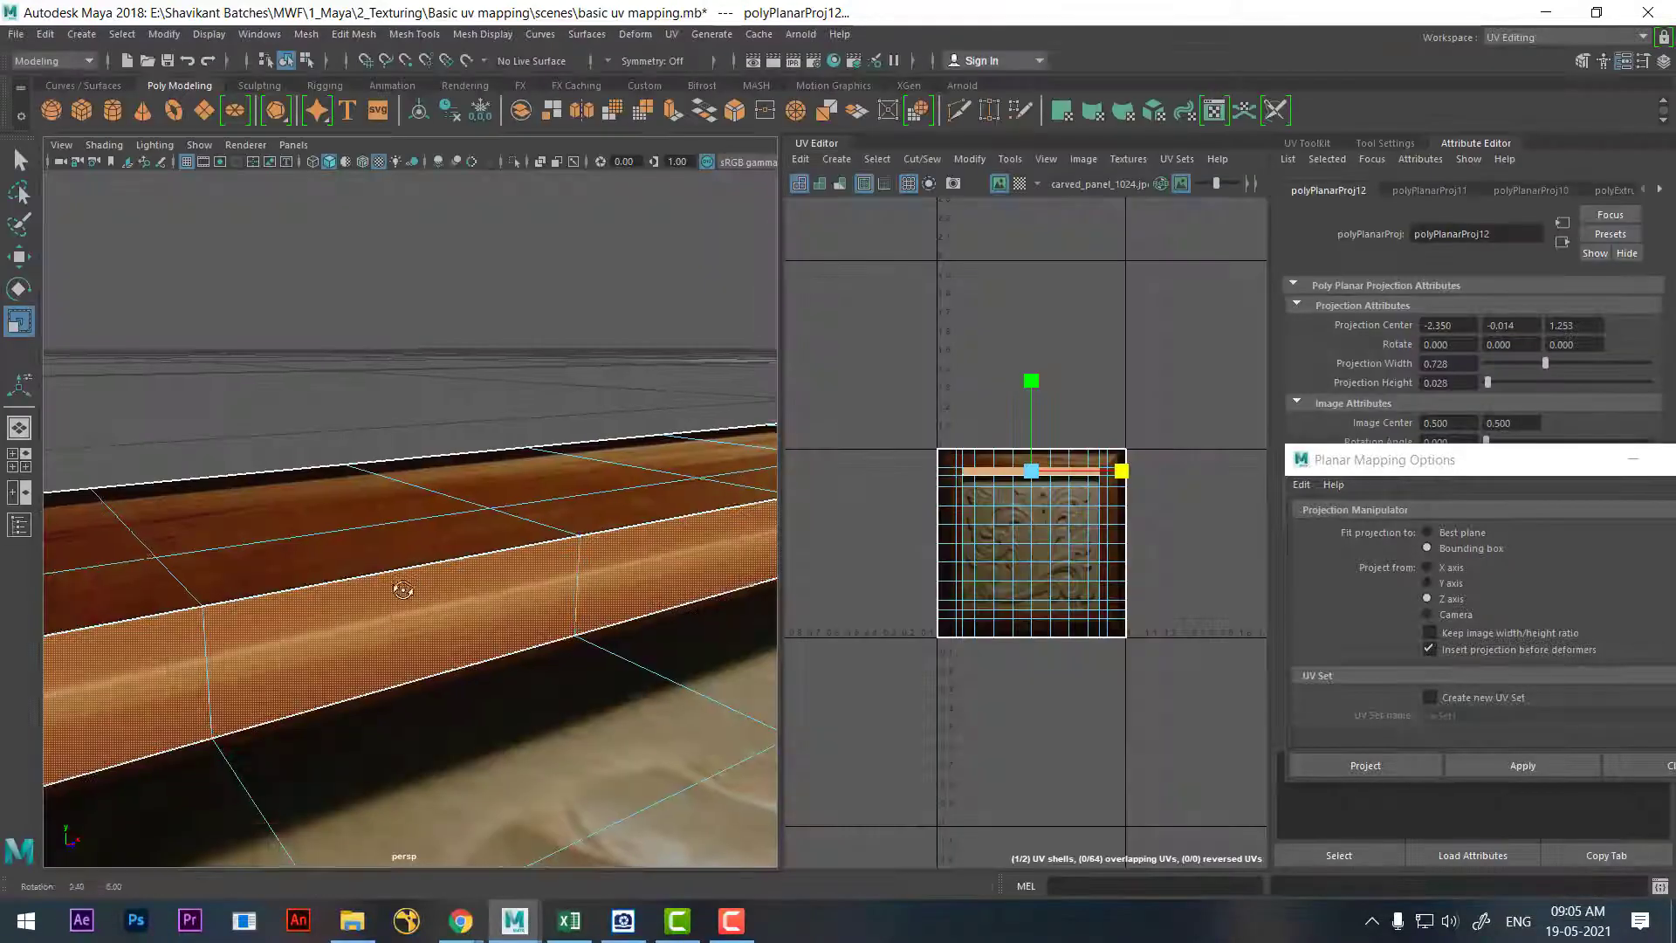
Close Planar Mapping Options and frame both carved panels beside the checkered planes
right_click_drag(504, 422, 639, 336)
mouse_move(594, 441)
left_mouse_down("alt")
mouse_move(551, 616)
mouse_move(528, 604)
left_mouse_up("alt")
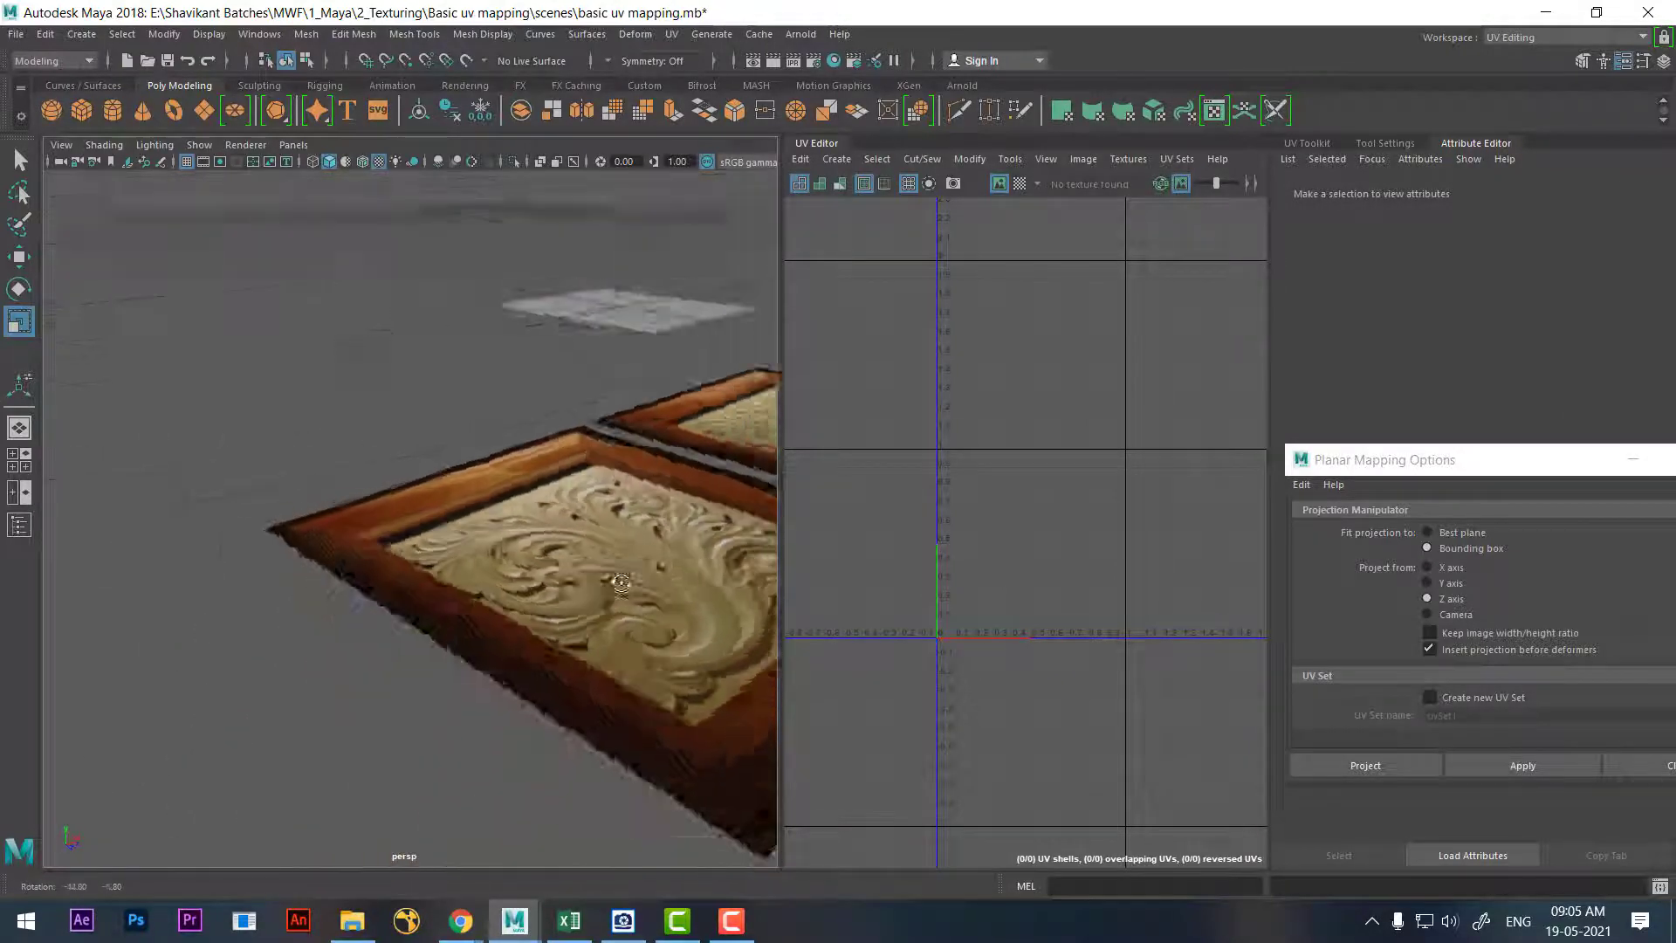
key("f")
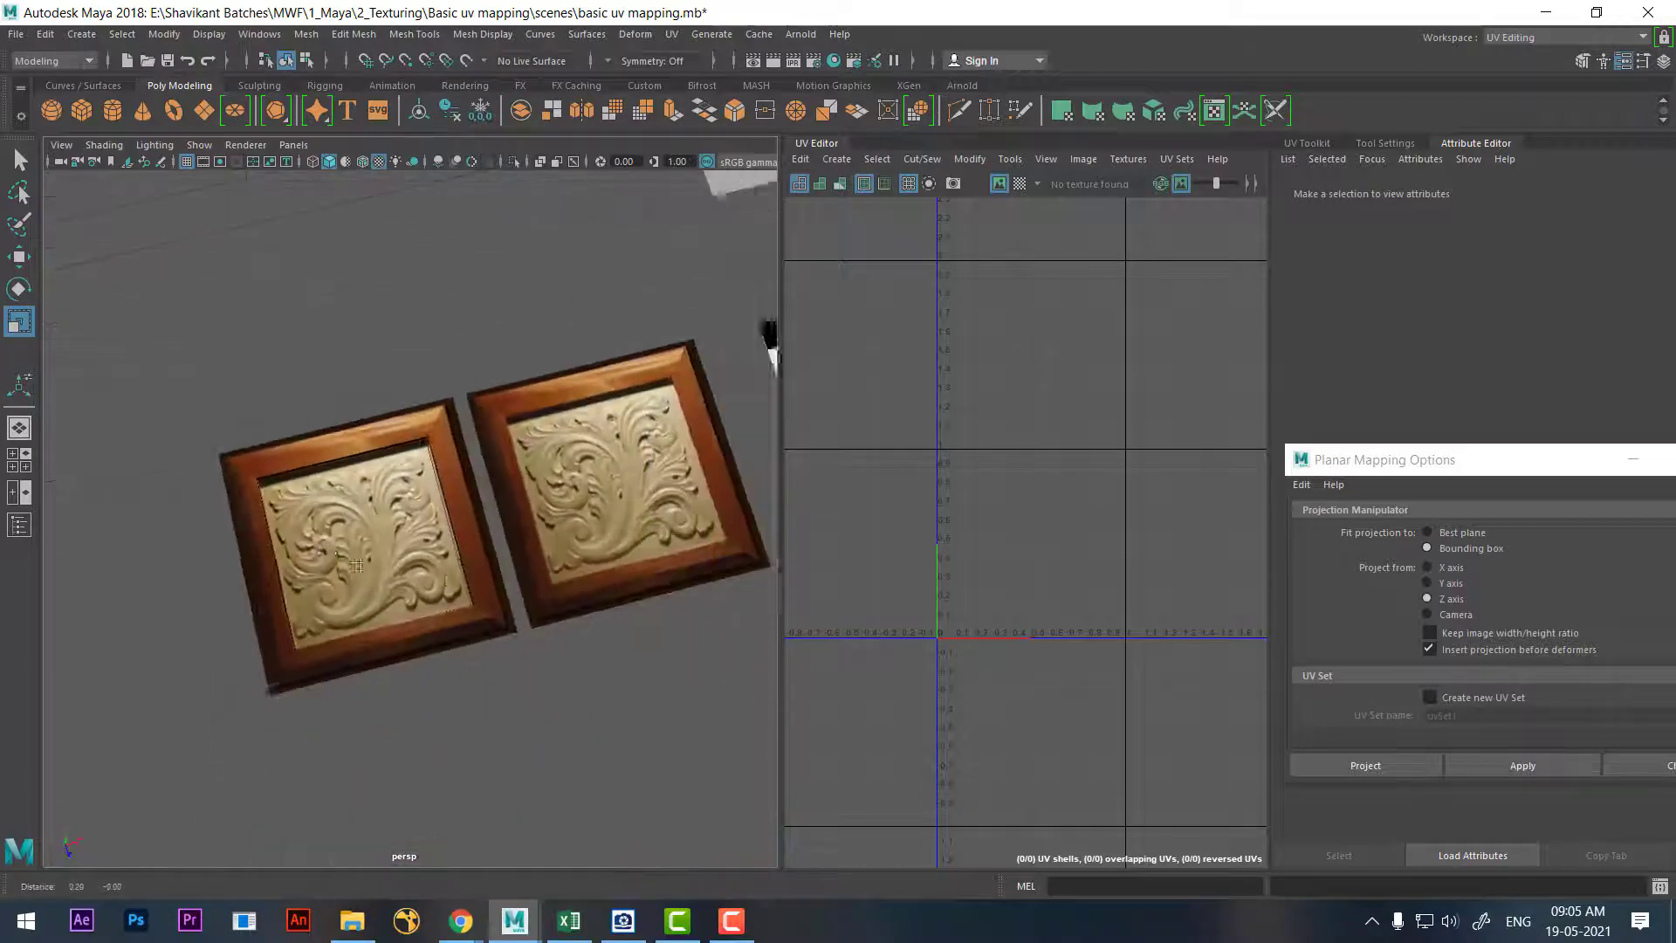
left_click(1659, 765)
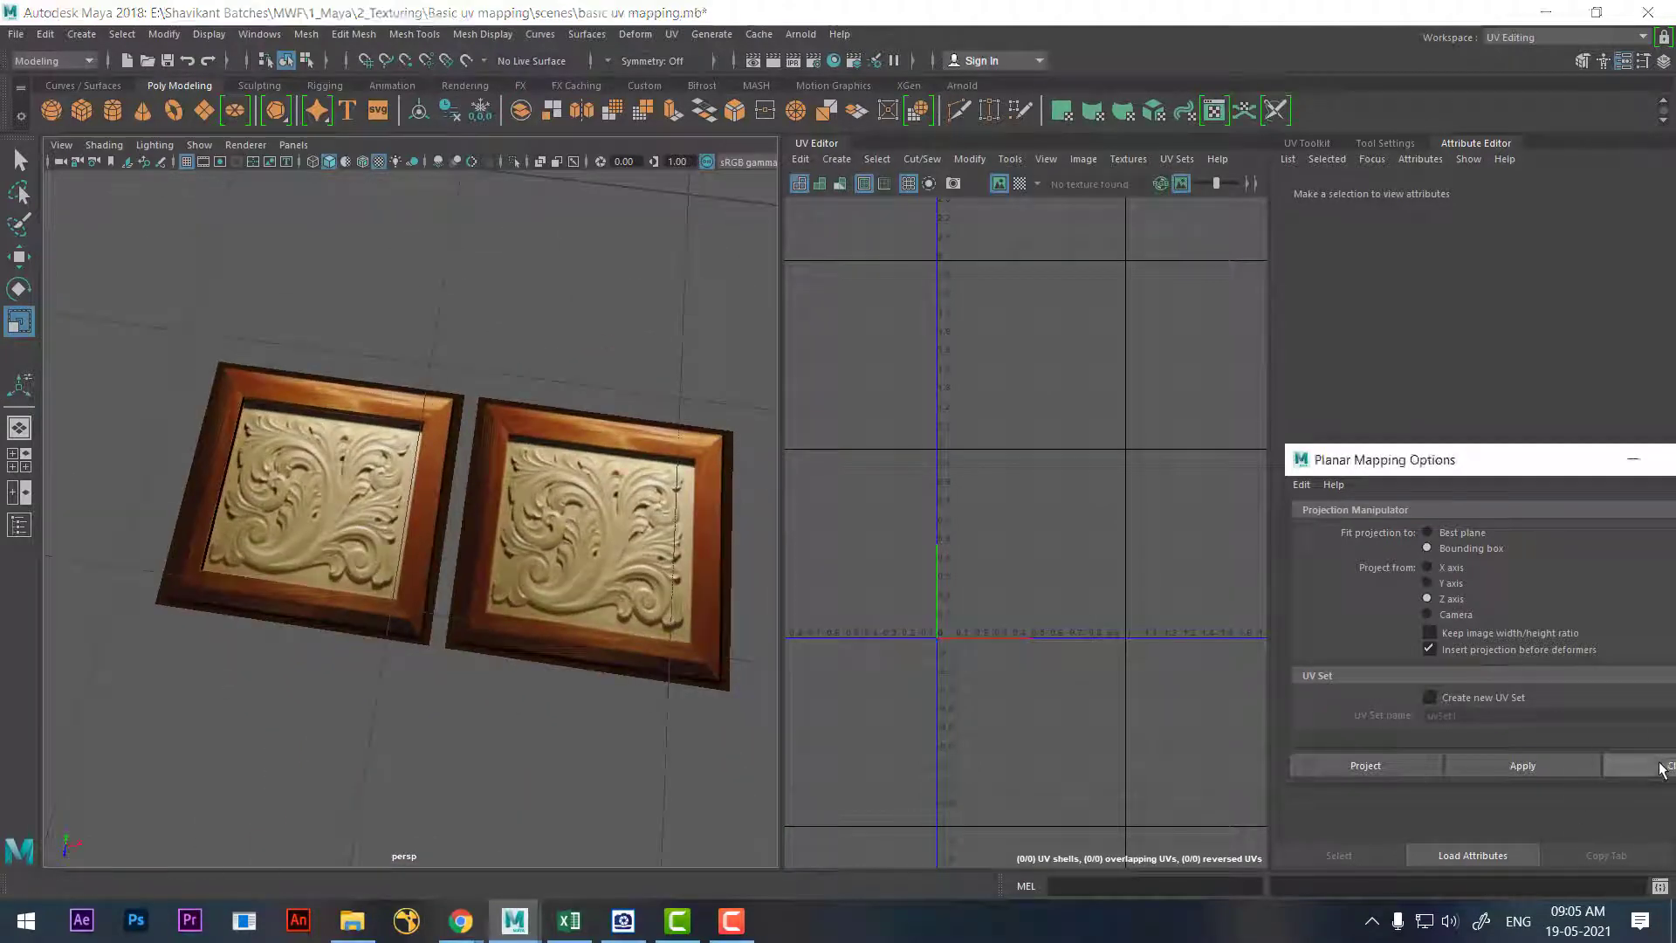
left_click_drag(497, 482, 431, 590, "alt")
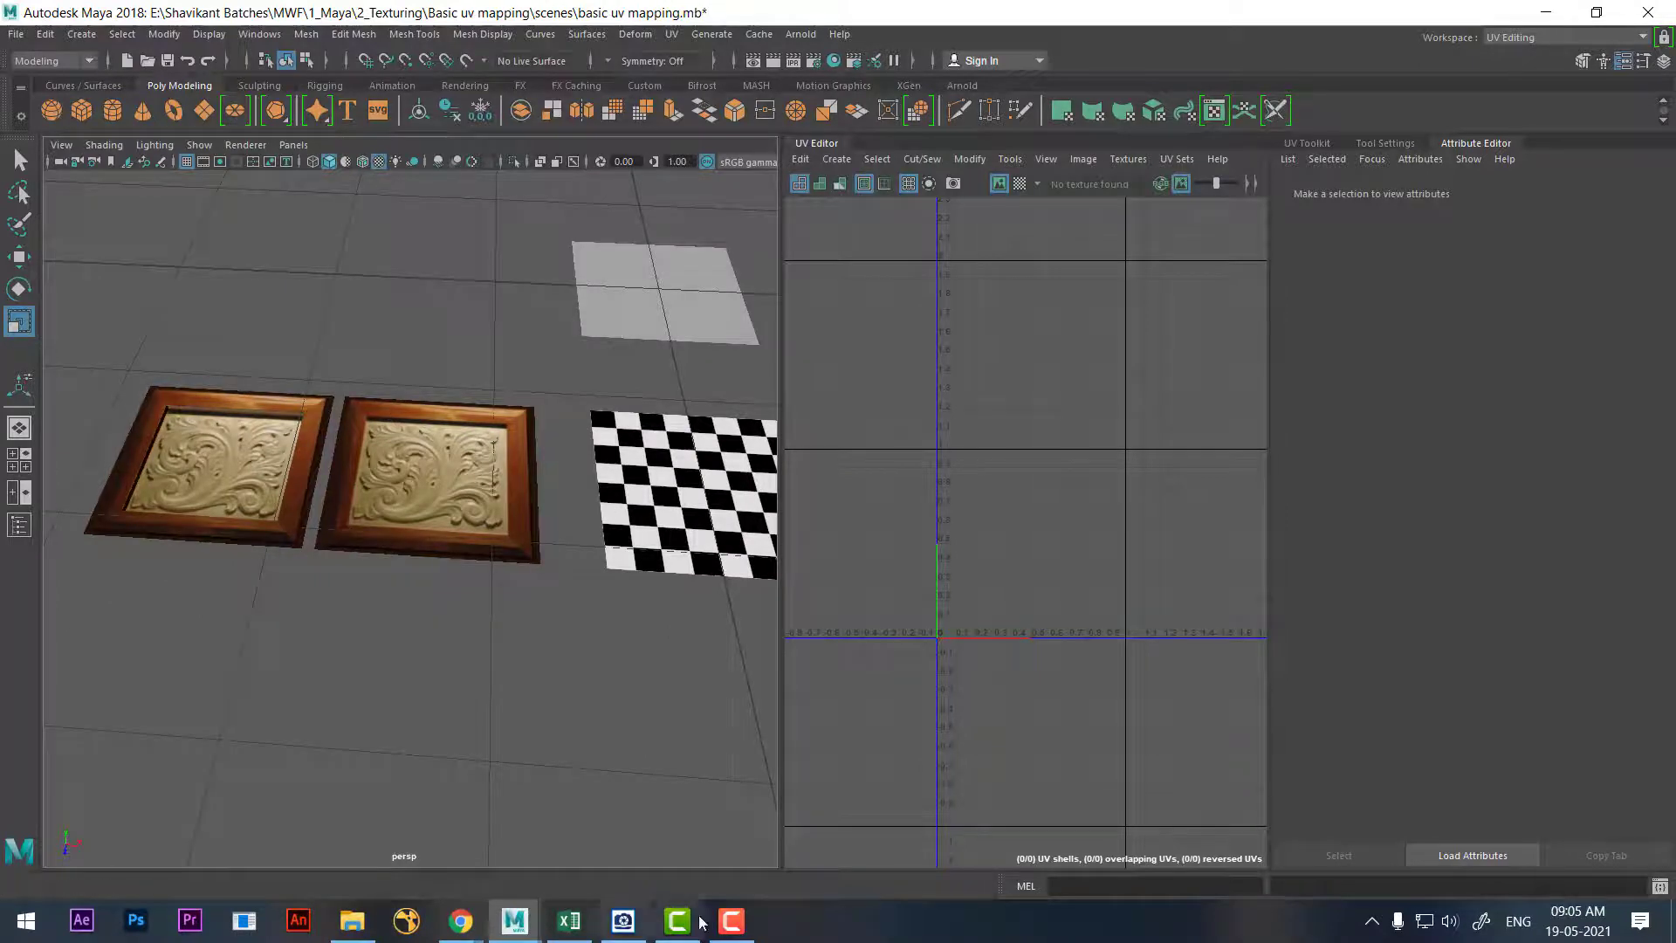
mouse_move(236, 508)
left_mouse_down("alt")
mouse_move(340, 516)
mouse_move(319, 504)
left_mouse_up("alt")
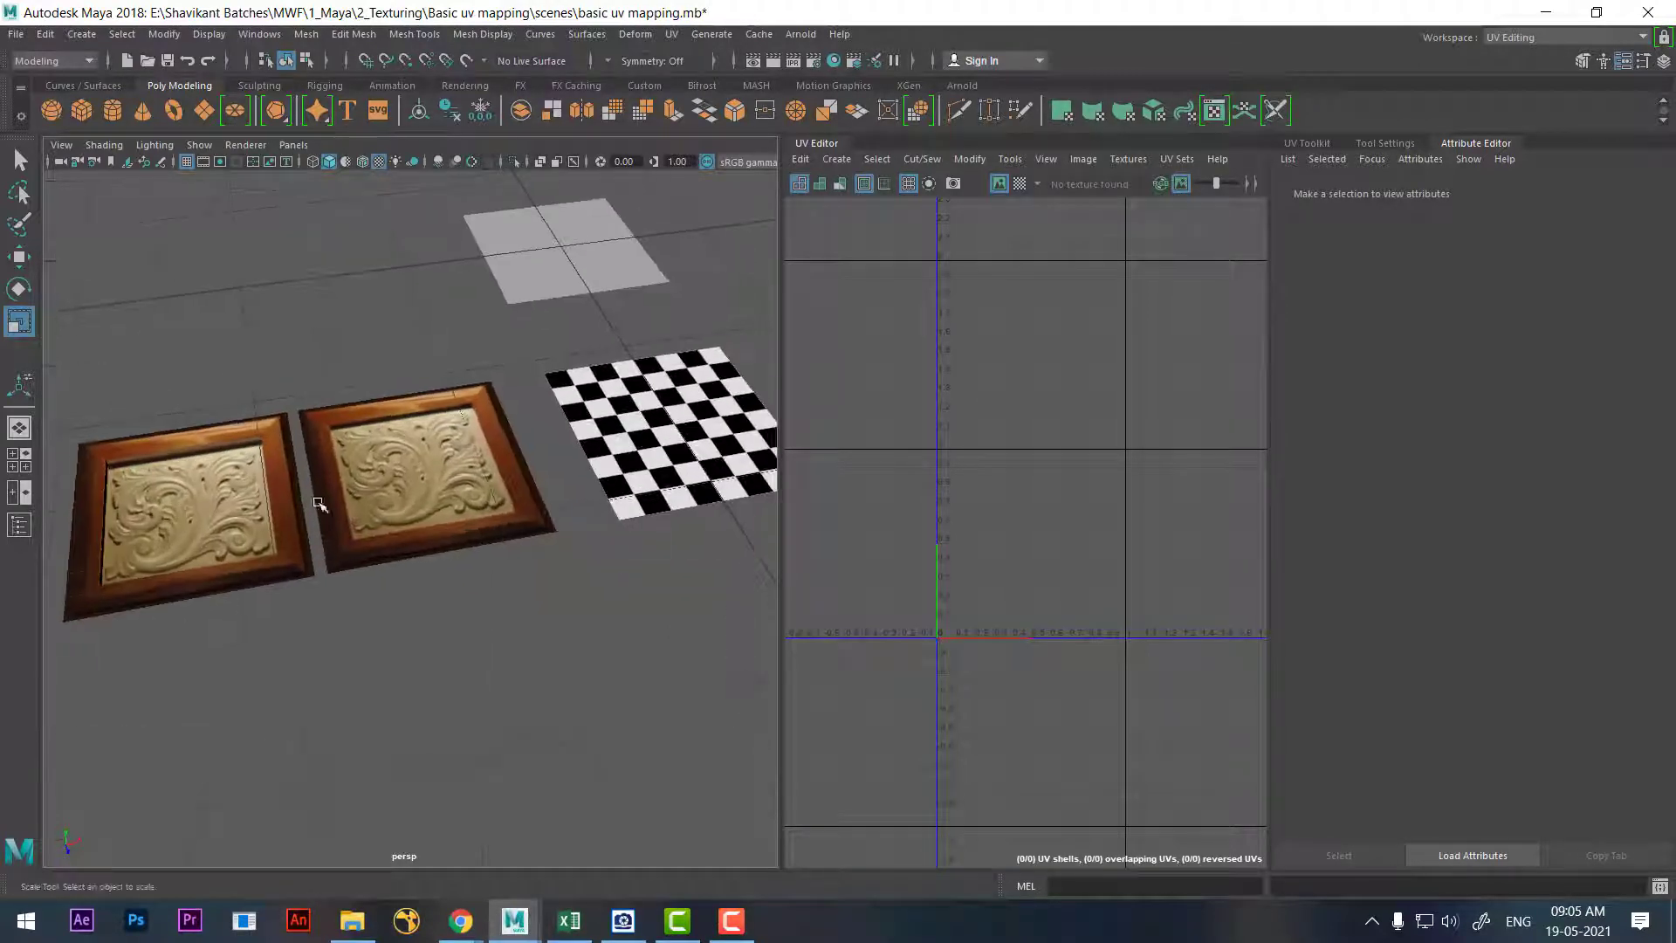
left_click(744, 936)
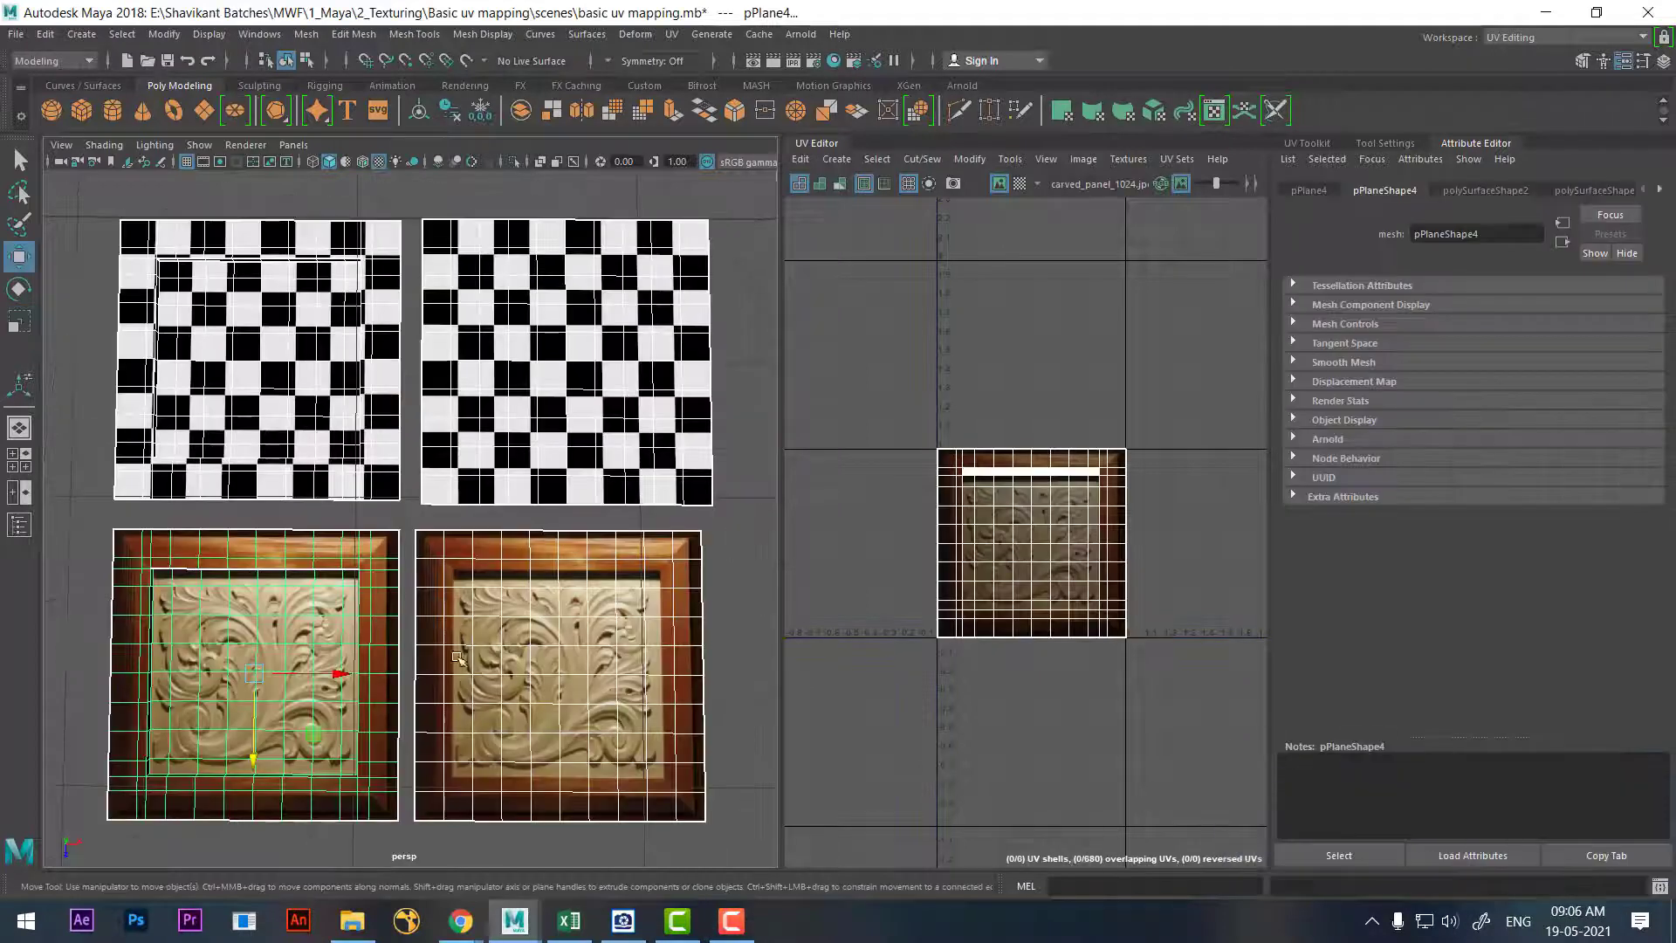
left_click(732, 920)
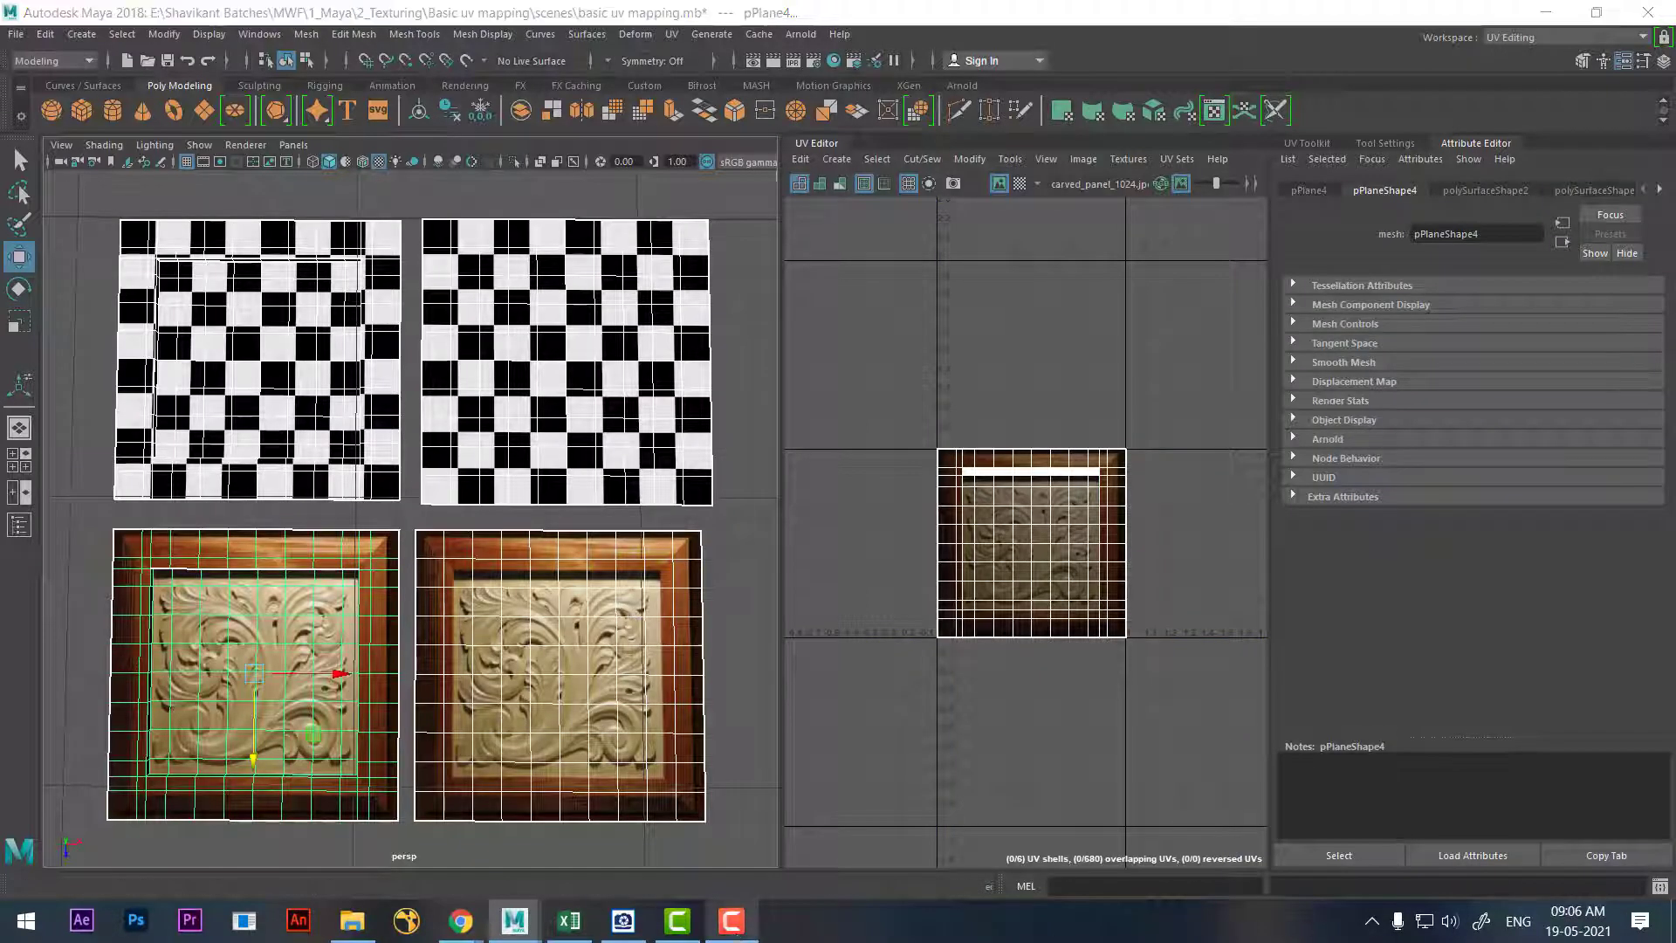